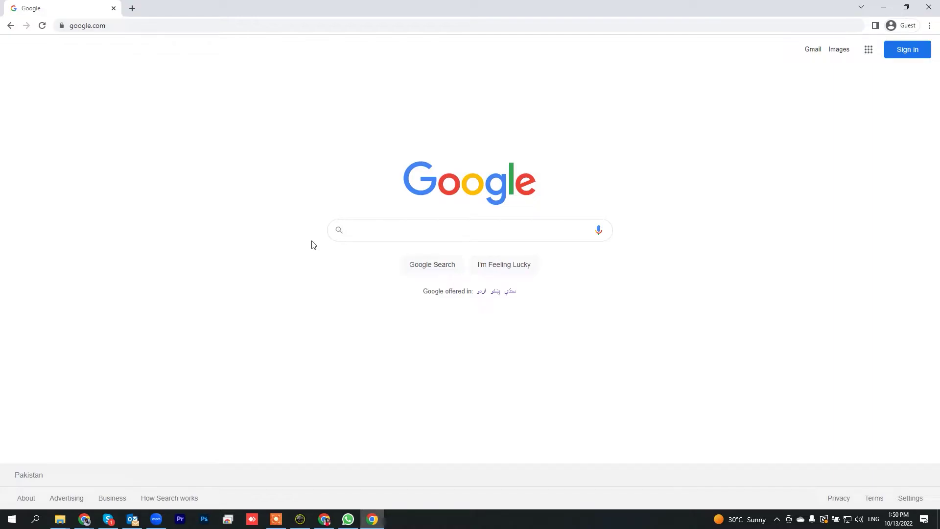
Search Google for 'upwork' and open the top result, 'Upwork | The World's Work Marketplace'.
left_click(419, 234)
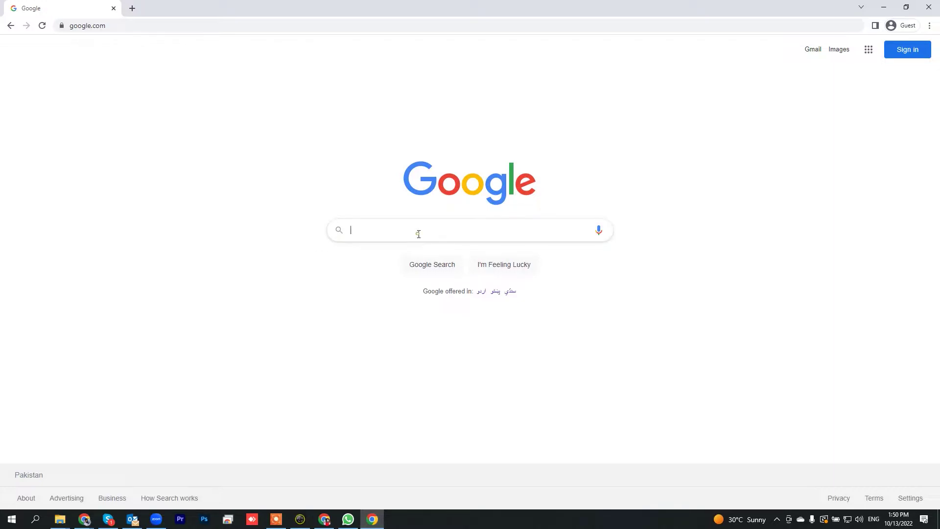
type("upwork")
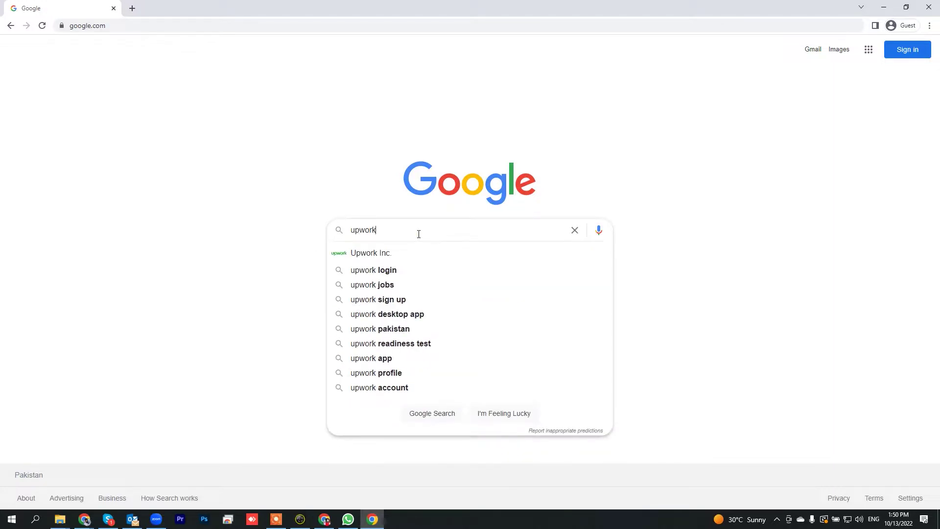
key("Return")
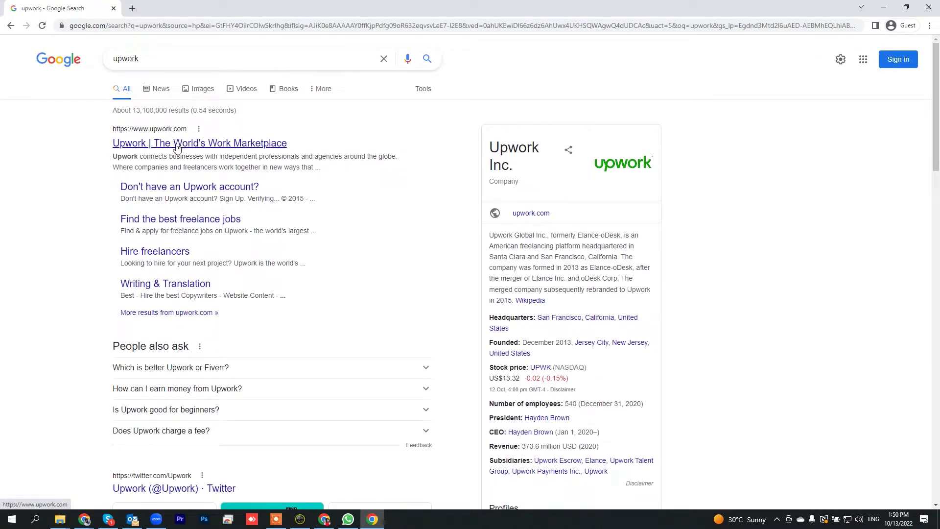
left_click(170, 143)
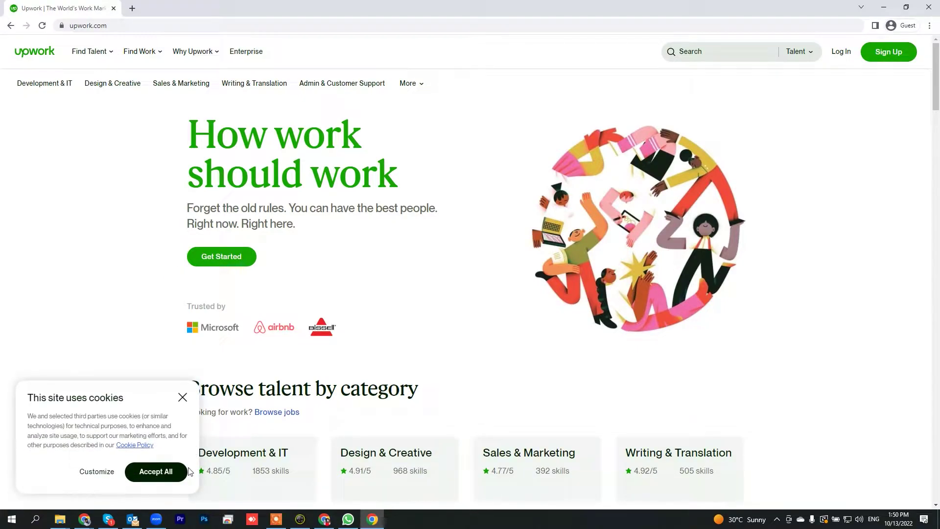
Accept all cookies and sign up as 'I'm a freelancer, looking for work'.
left_click(187, 470)
left_click(897, 53)
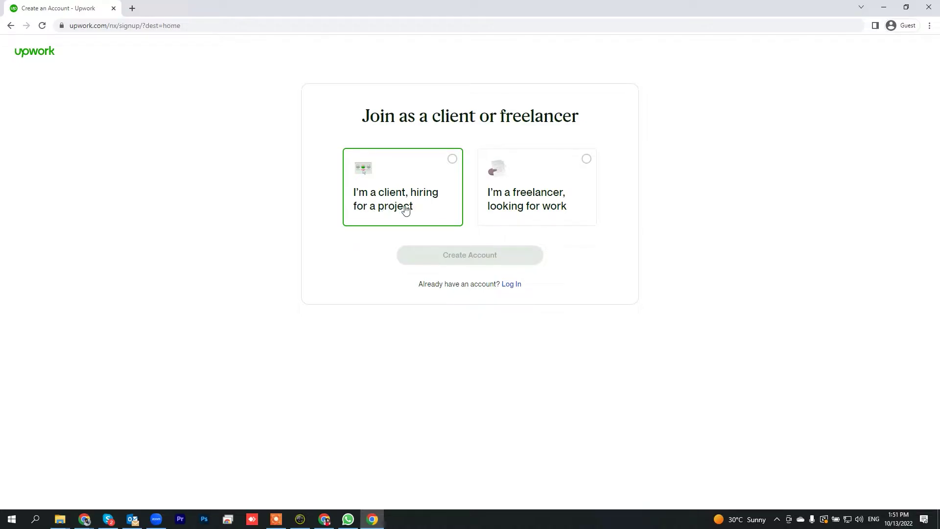
left_click(546, 195)
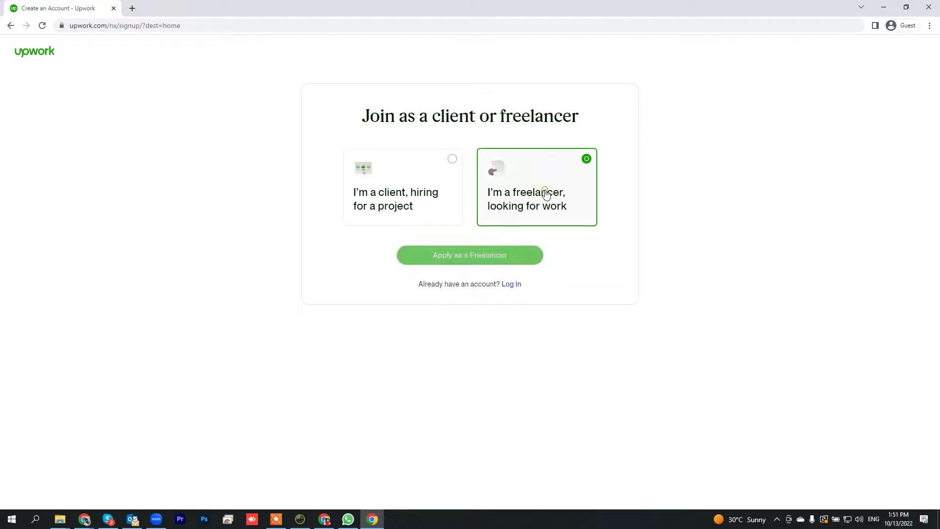
left_click(448, 259)
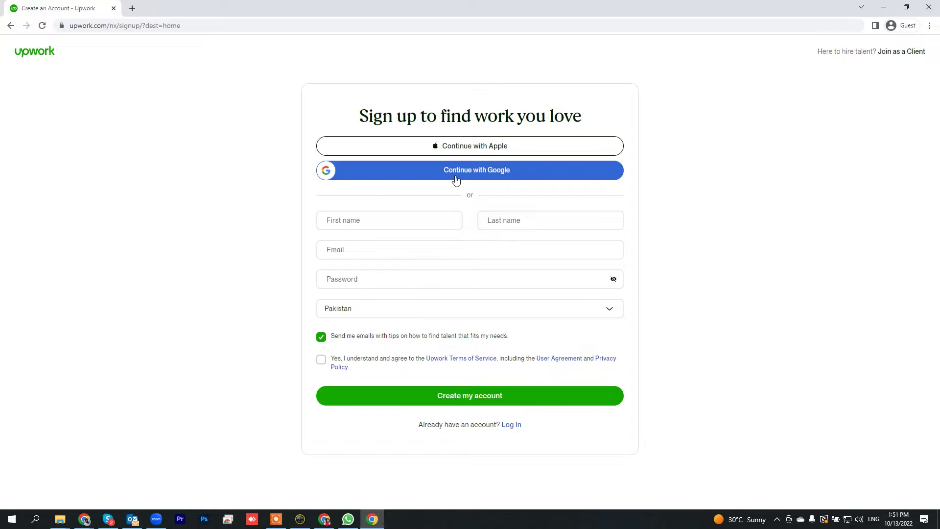
Enter the first and last name, accept the suggested e-mail, and type the account password.
left_click(426, 220)
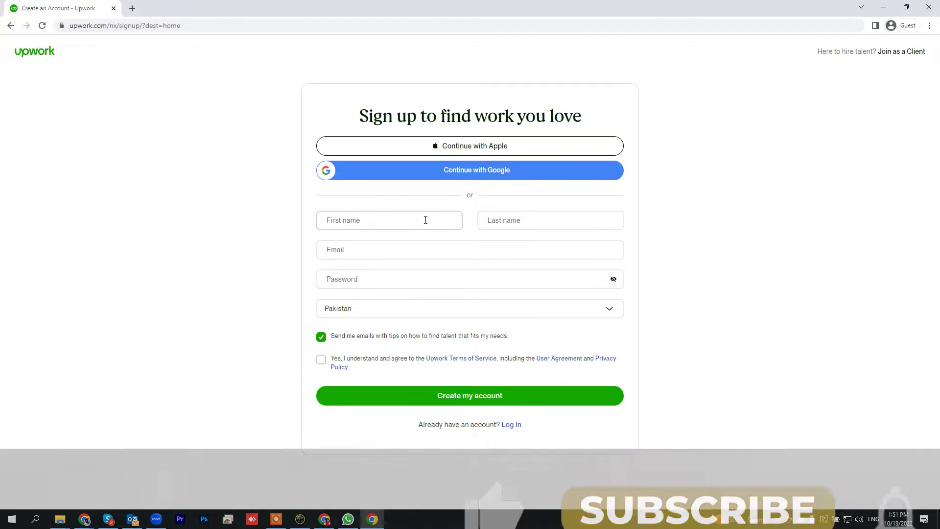
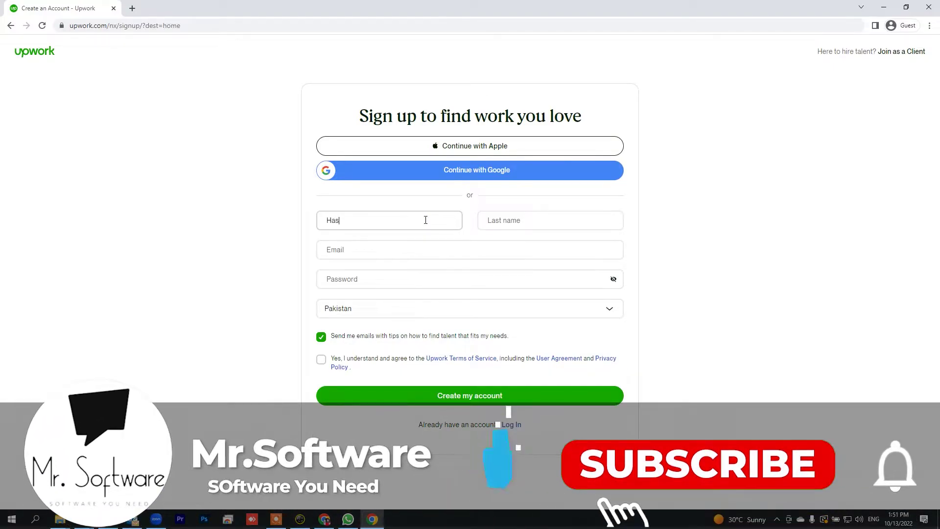
key("Tab")
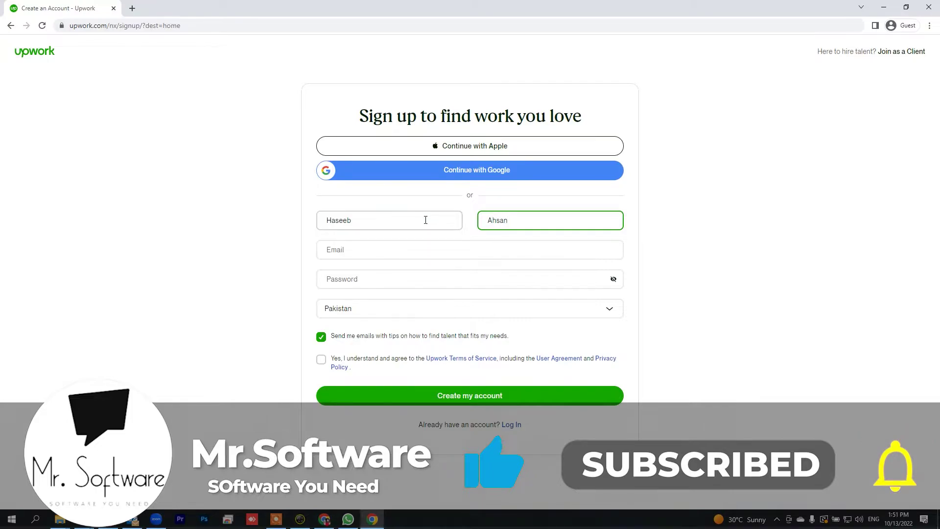
key("Tab")
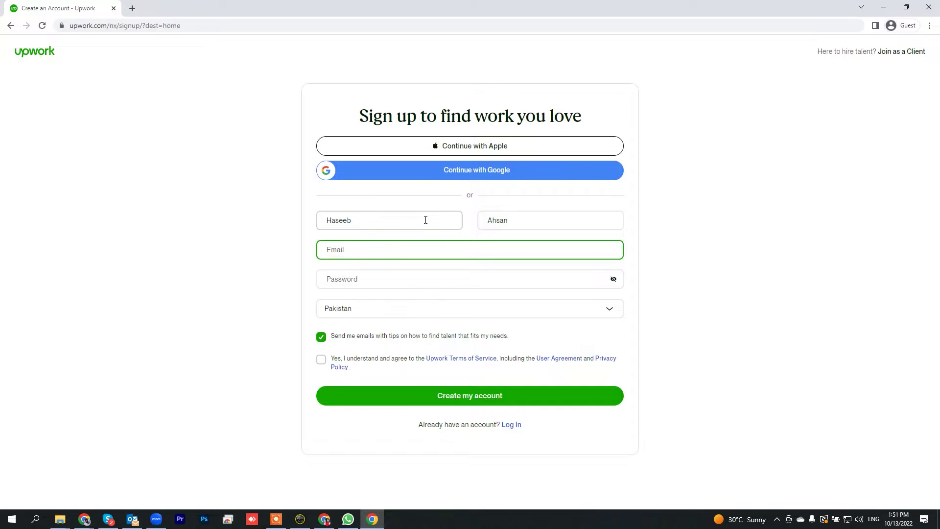
key("Tab")
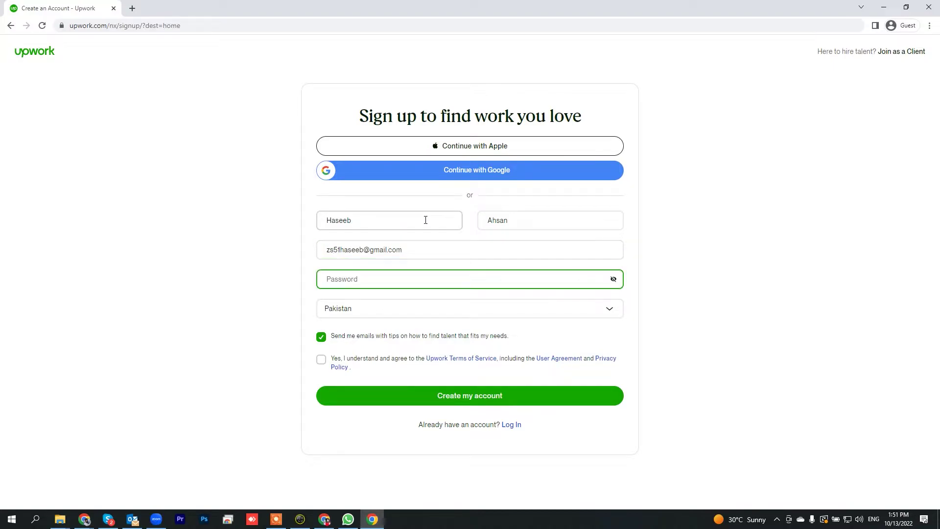
type("**")
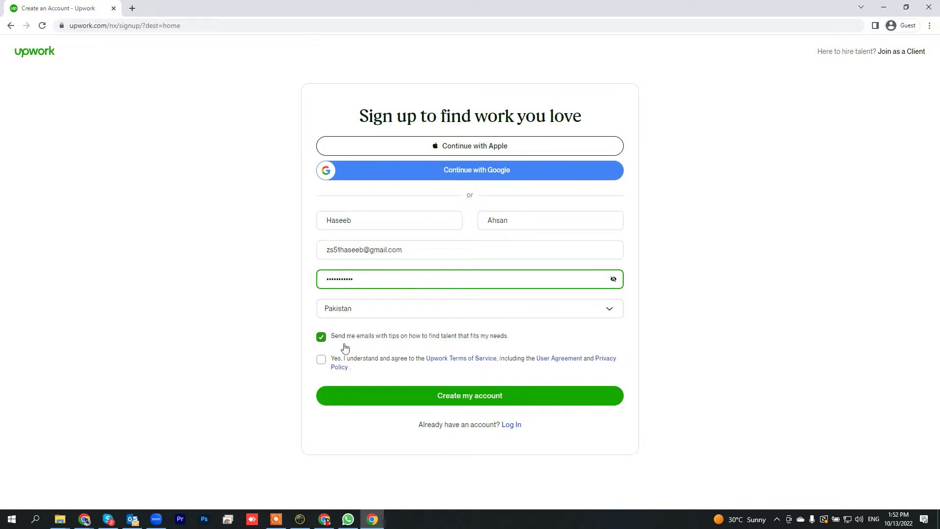
Agree to the Terms of Service, keep the e-mail tips enabled, and create the account.
left_click(321, 359)
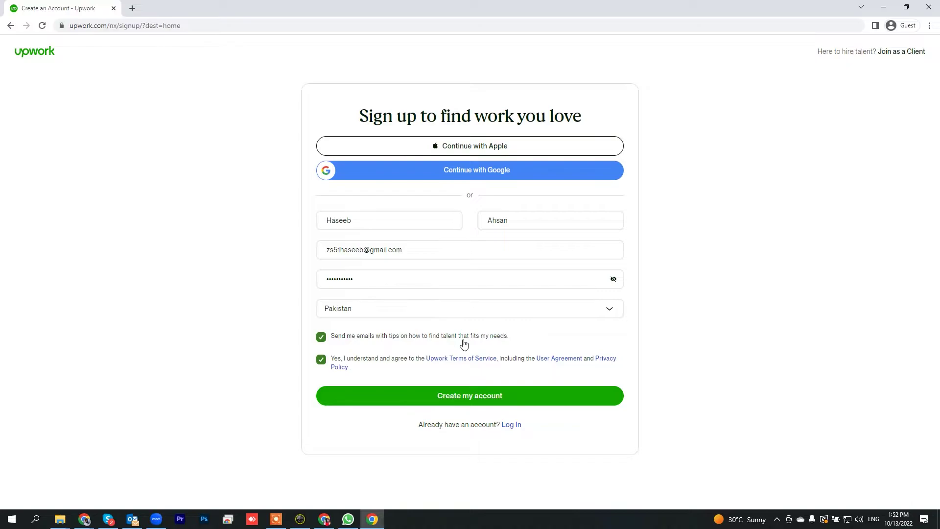
left_click(322, 337)
left_click(321, 337)
left_click(472, 398)
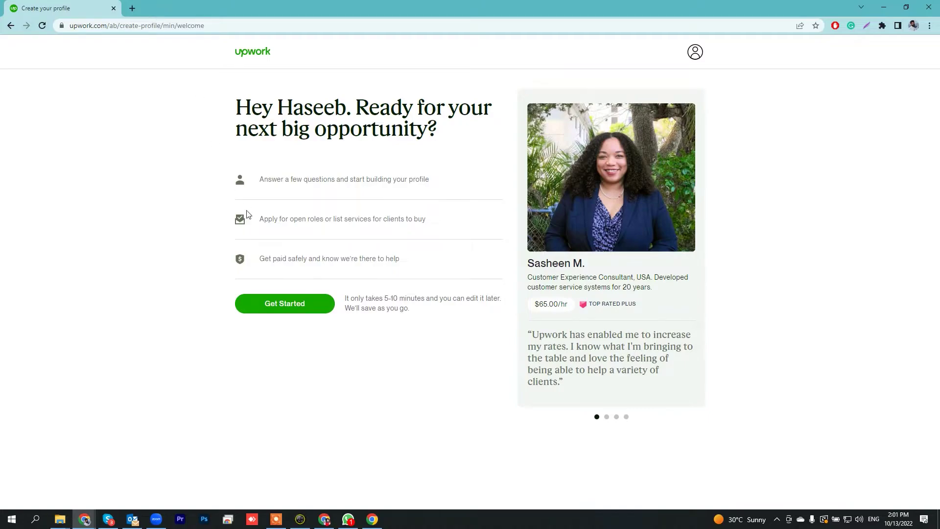
Get started, answering 'Nope: it's new to me' and 'To earn my main income'.
left_click(289, 302)
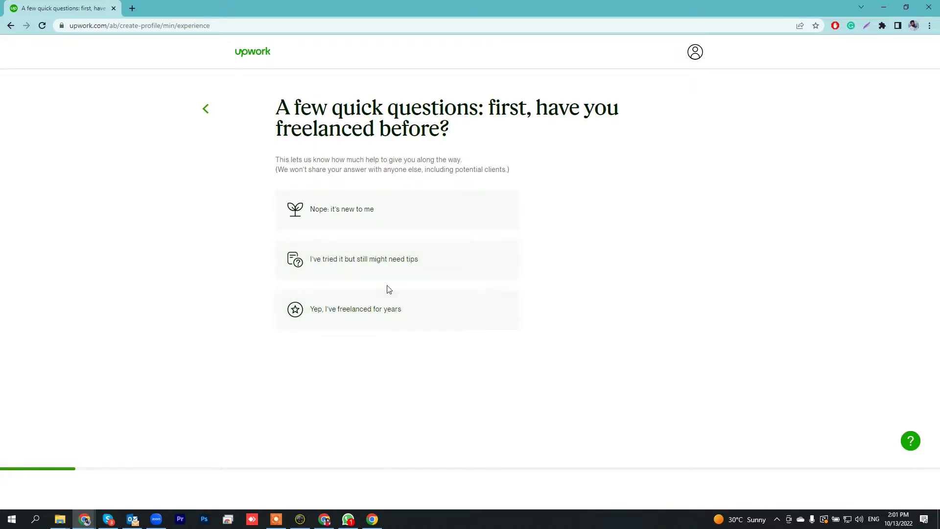
left_click(333, 214)
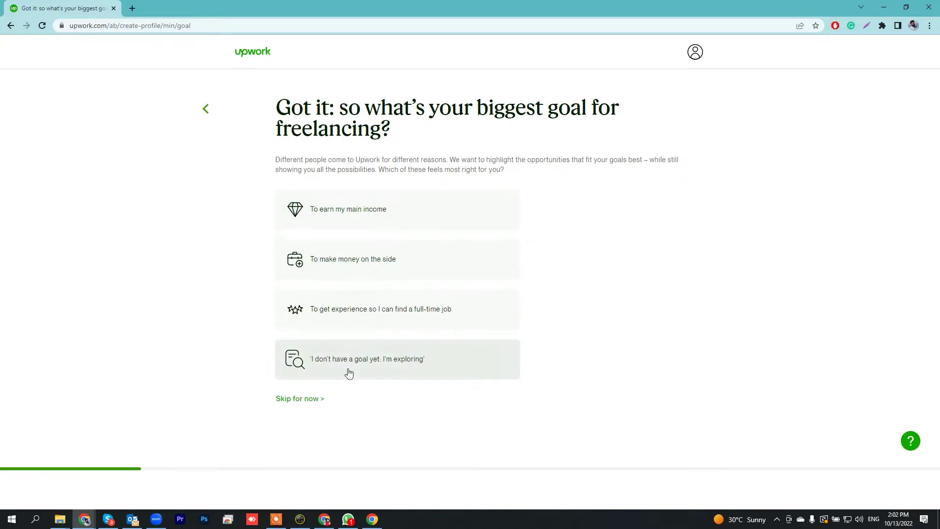
left_click(334, 214)
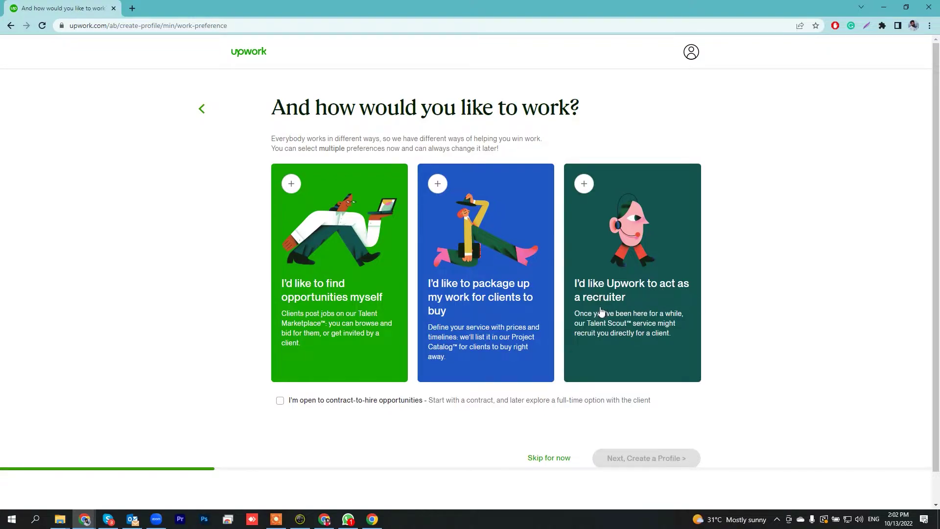
Choose to find opportunities yourself and set the profile title to 'Video Editor'.
left_click(304, 294)
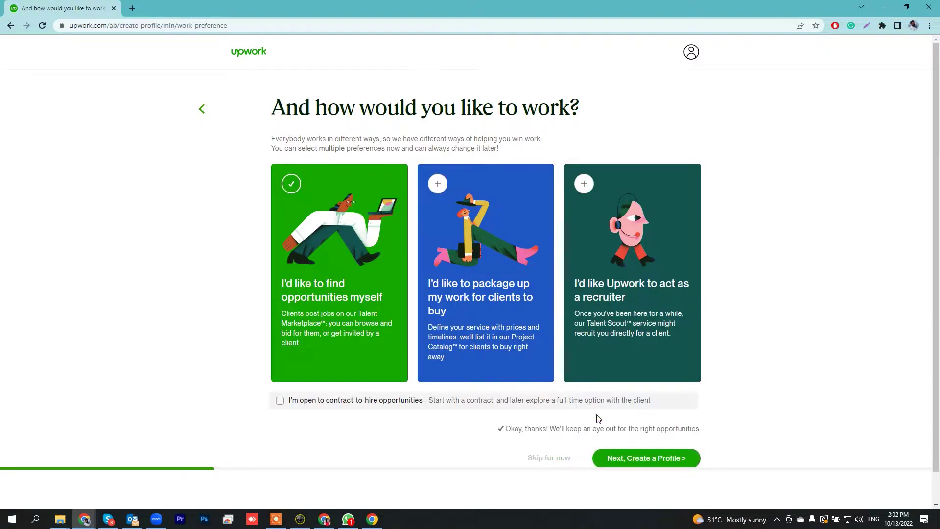
scroll(613, 446, "down", 1)
left_click(643, 431)
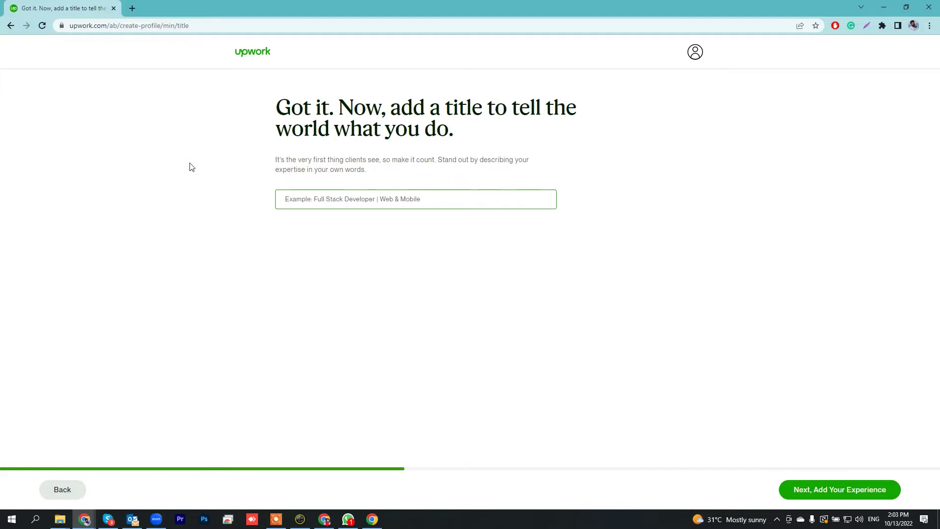
type("Video Editor")
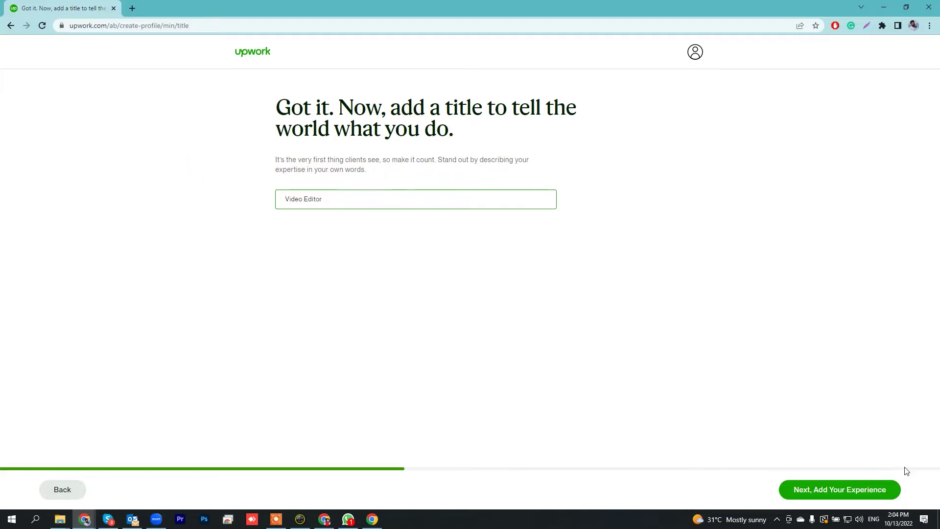
left_click(832, 490)
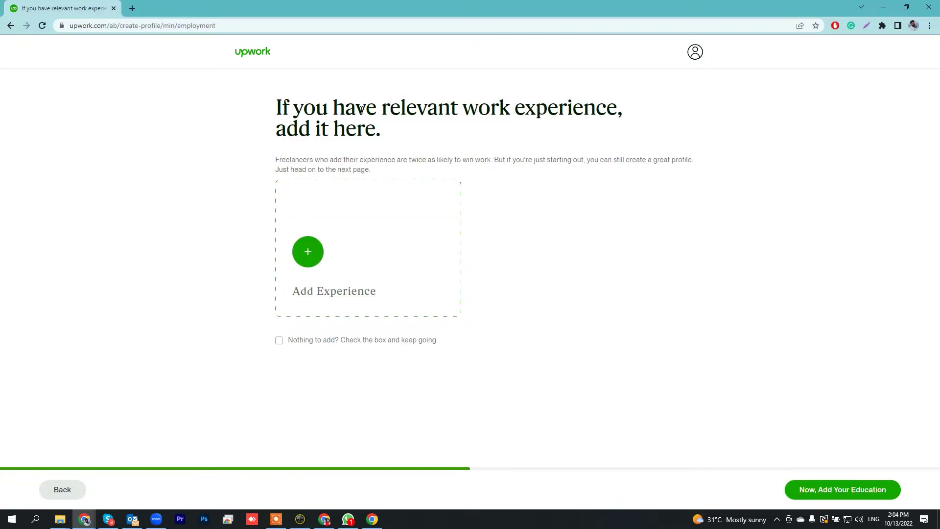
Start a work experience entry with title 'Video Editor', company 'Tabontech' and a location.
left_click(308, 253)
left_click(369, 194)
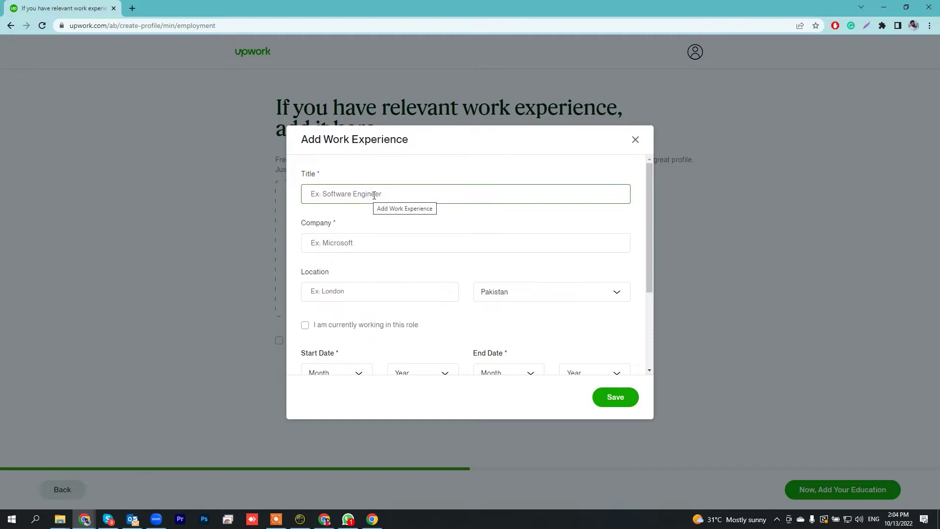
type("Video Editor")
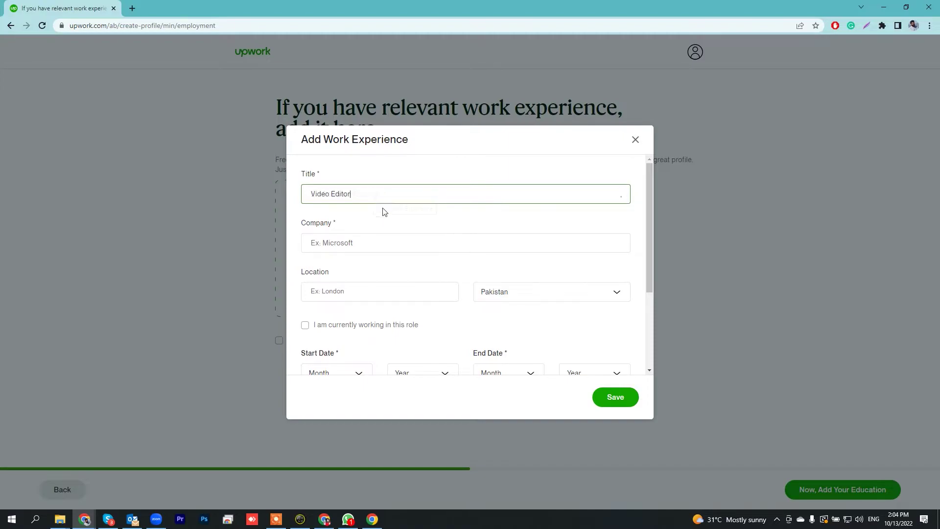
left_click(388, 243)
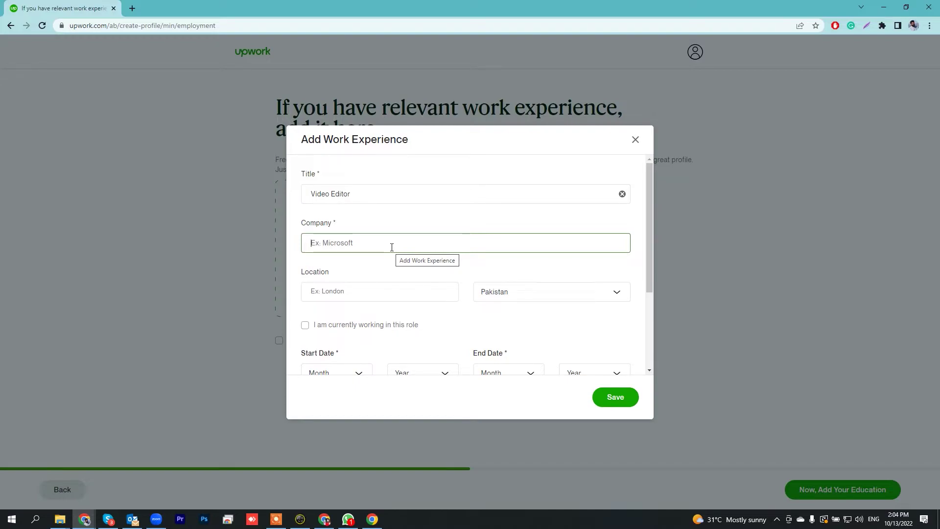
type("Tabontech")
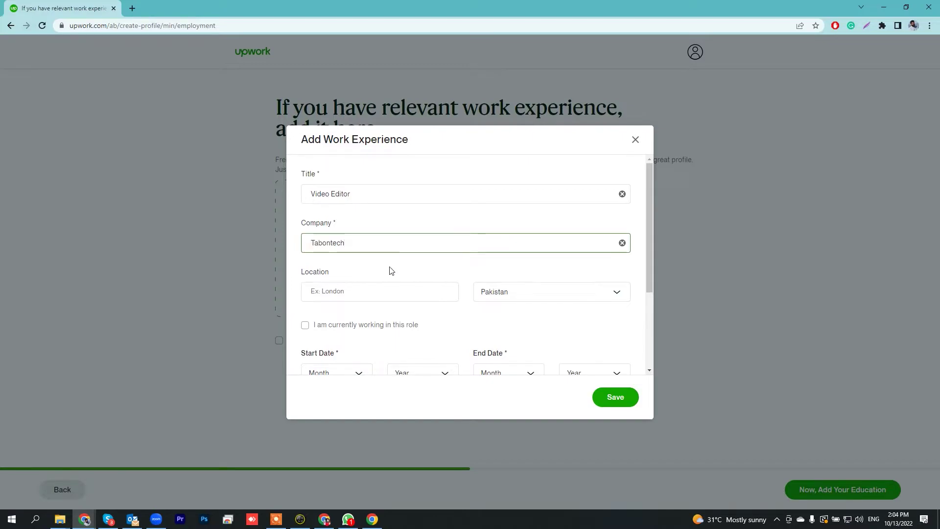
left_click(390, 268)
left_click(377, 294)
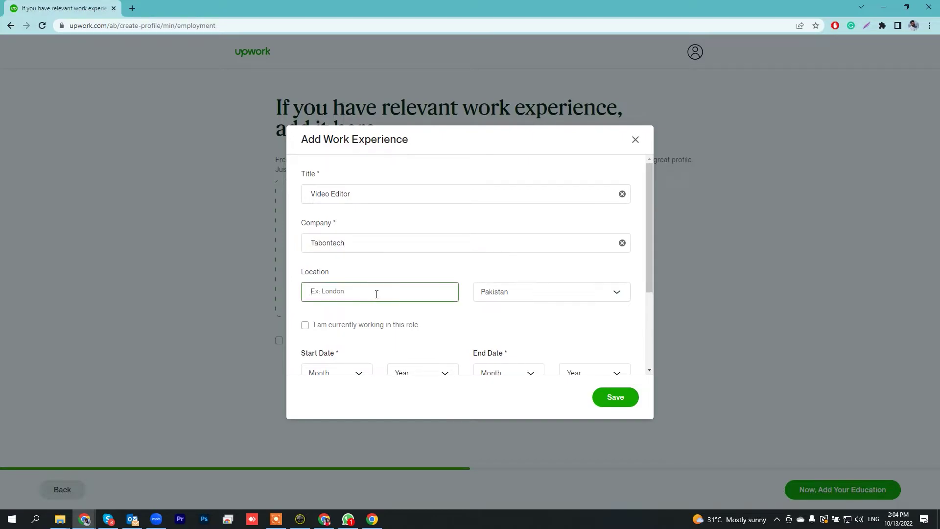
type("Rawalpindi")
scroll(544, 301, "down", 2)
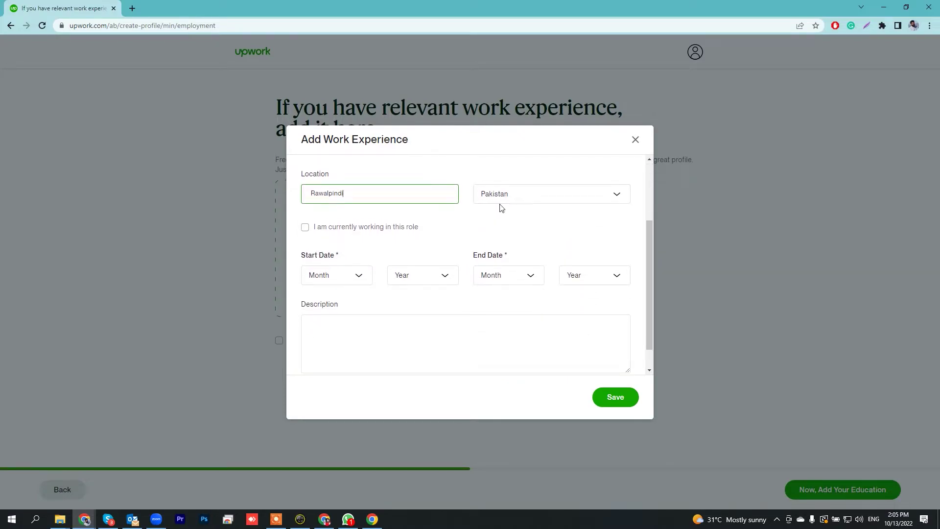
Mark it as the current role, starting January 2018.
left_click(310, 230)
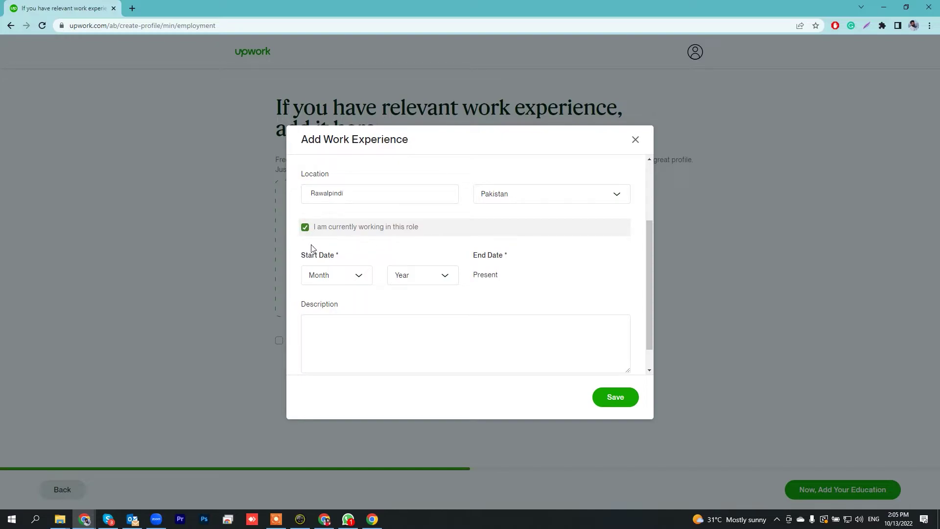
left_click(356, 276)
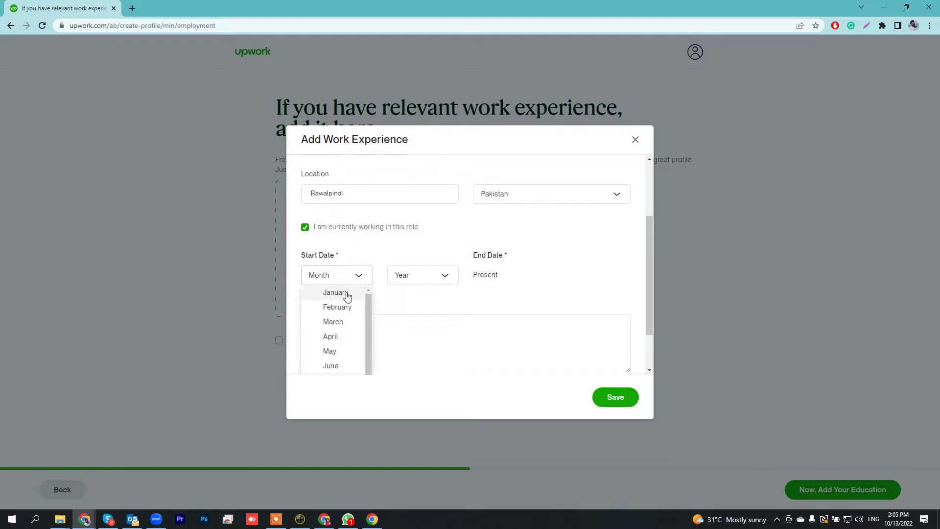
left_click(344, 293)
left_click(406, 276)
scroll(422, 321, "up", 2)
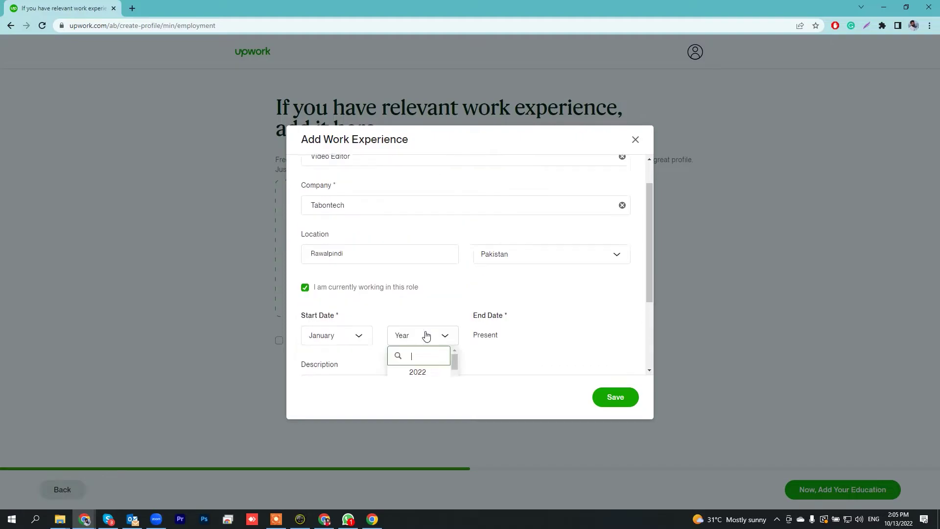
scroll(424, 335, "down", 3)
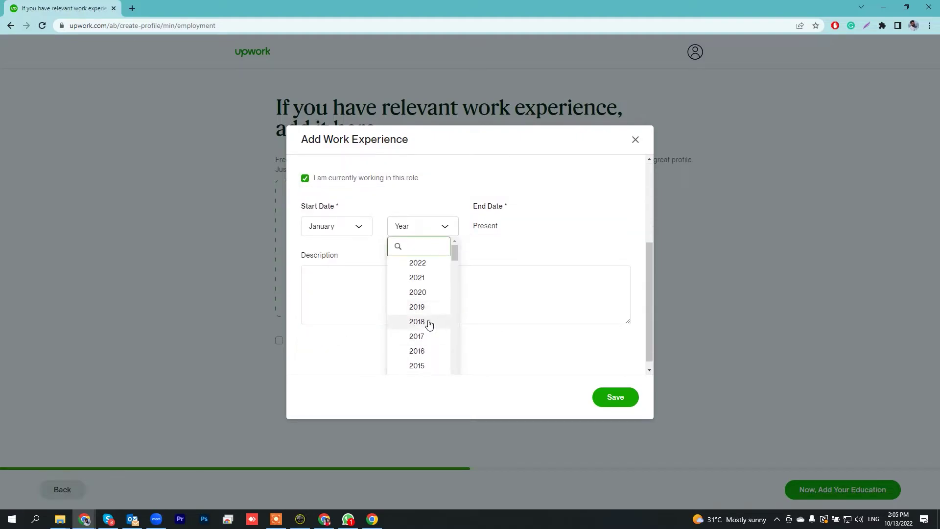
left_click(425, 322)
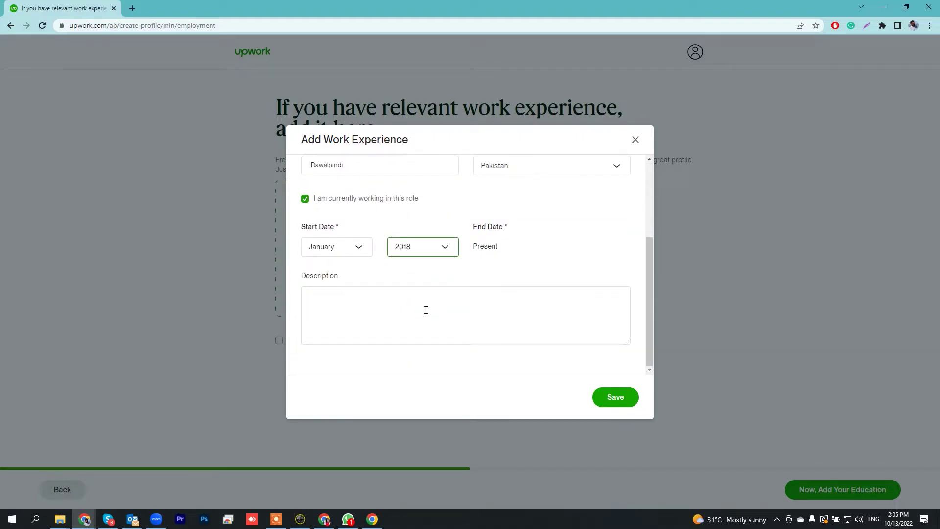
Paste the skills description, accept the grammar fix, save the entry and continue to education.
left_click(414, 313)
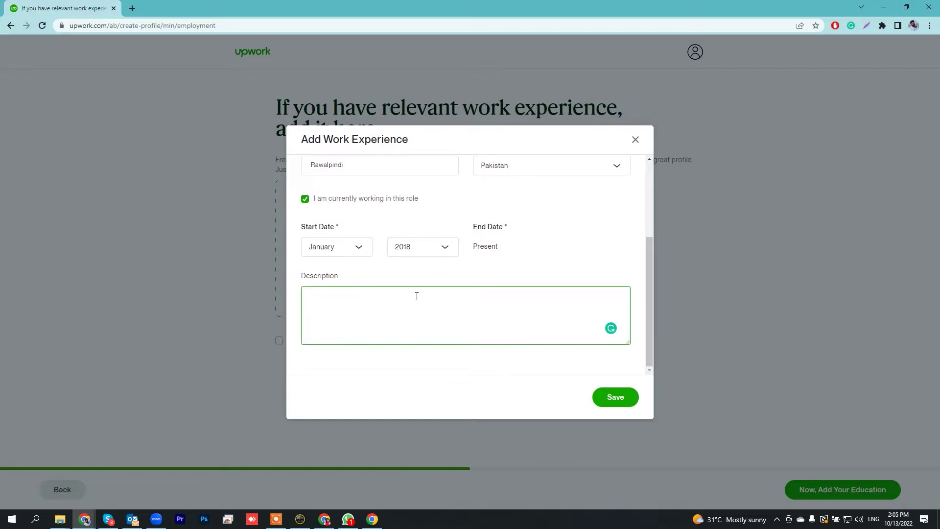
key("ctrl+v")
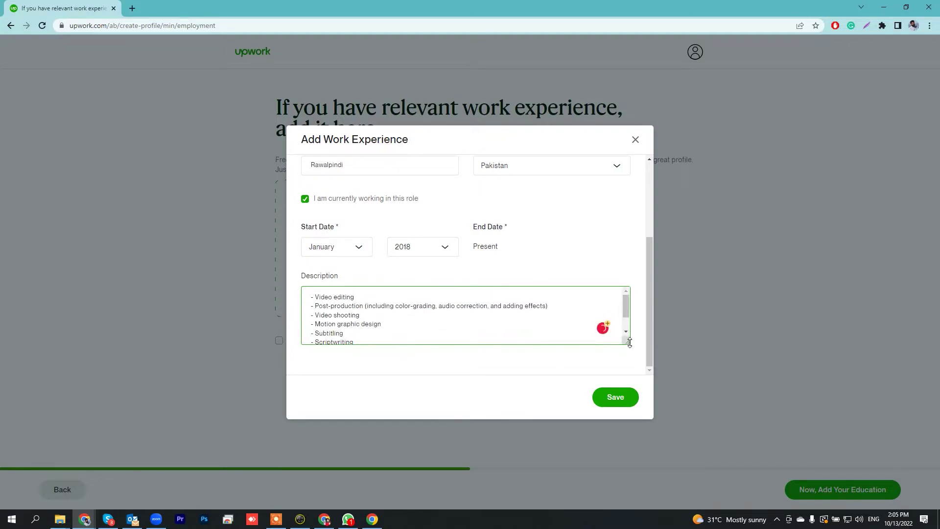
left_click_drag(629, 342, 629, 389)
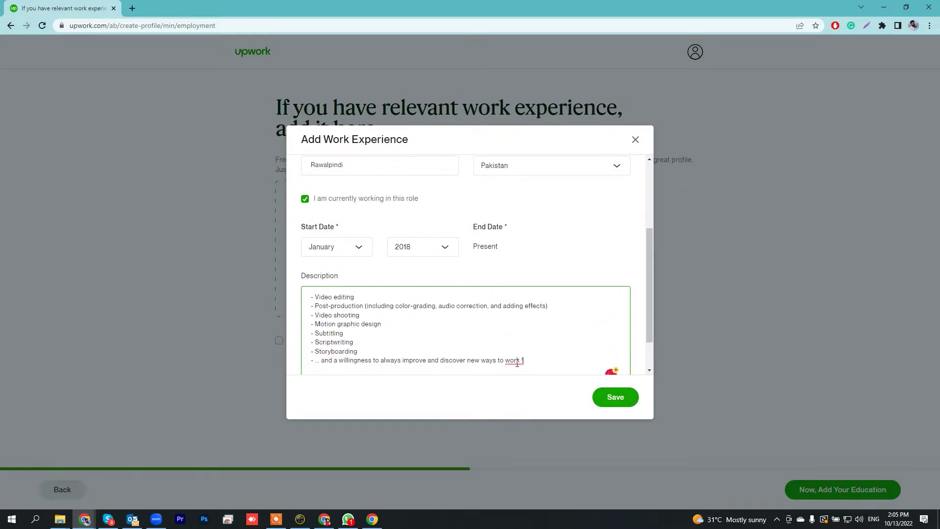
left_click(521, 378)
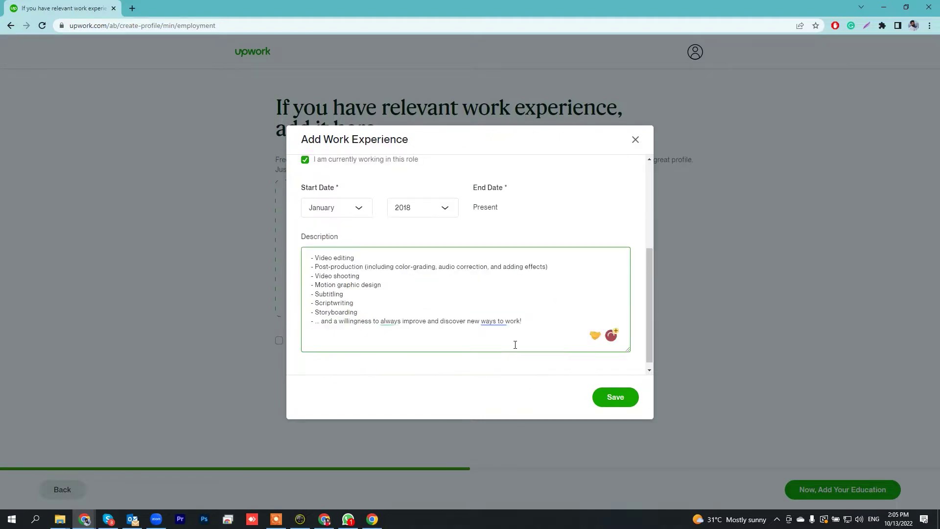
left_click(621, 394)
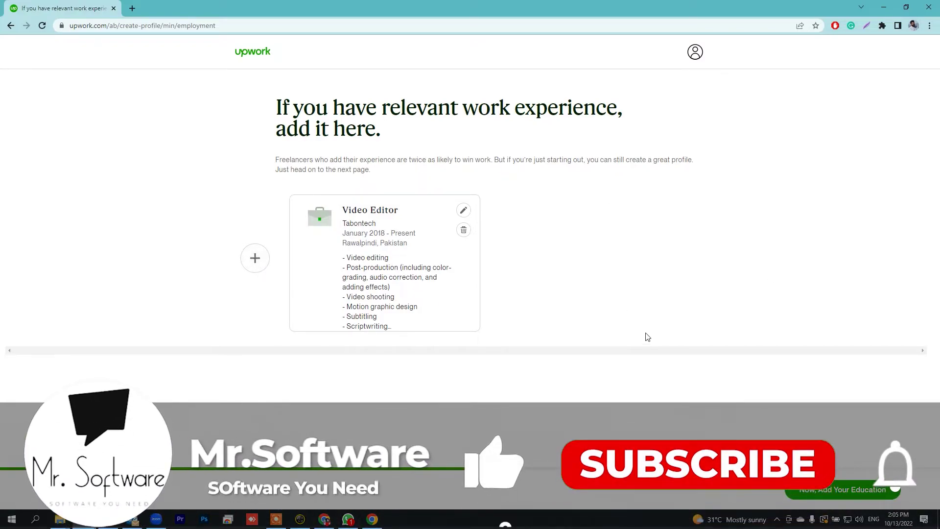
left_click(840, 493)
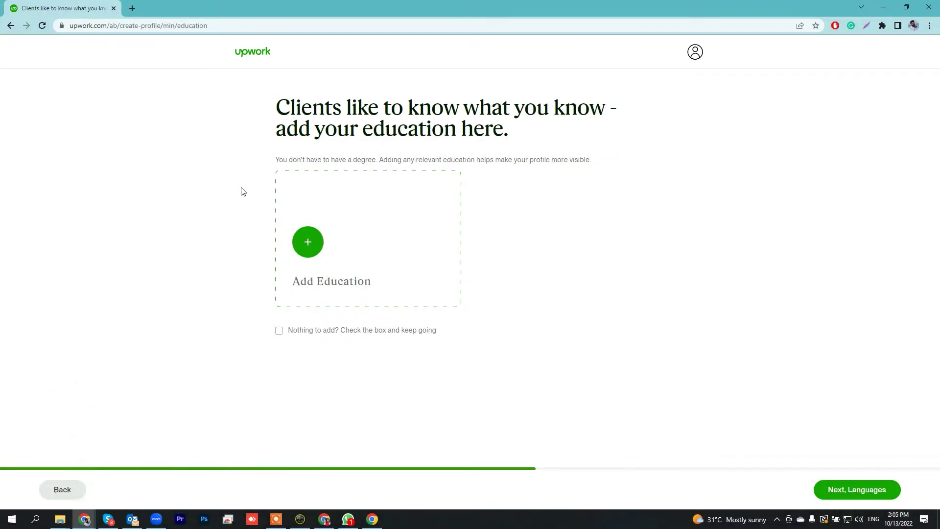
Start an education entry with the school COMSATS Institute of Information Technology.
left_click(308, 245)
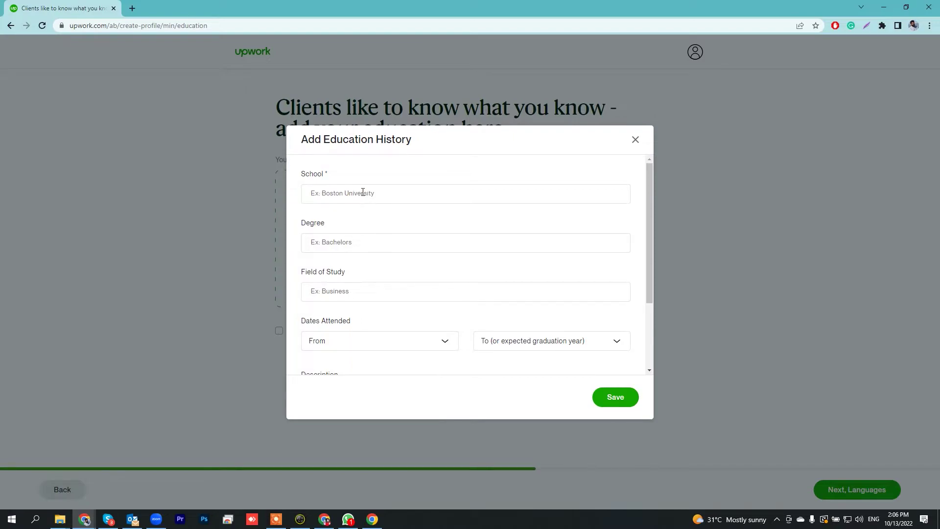
scroll(405, 202, "down", 2)
scroll(405, 202, "up", 2)
left_click(403, 202)
type("Coms")
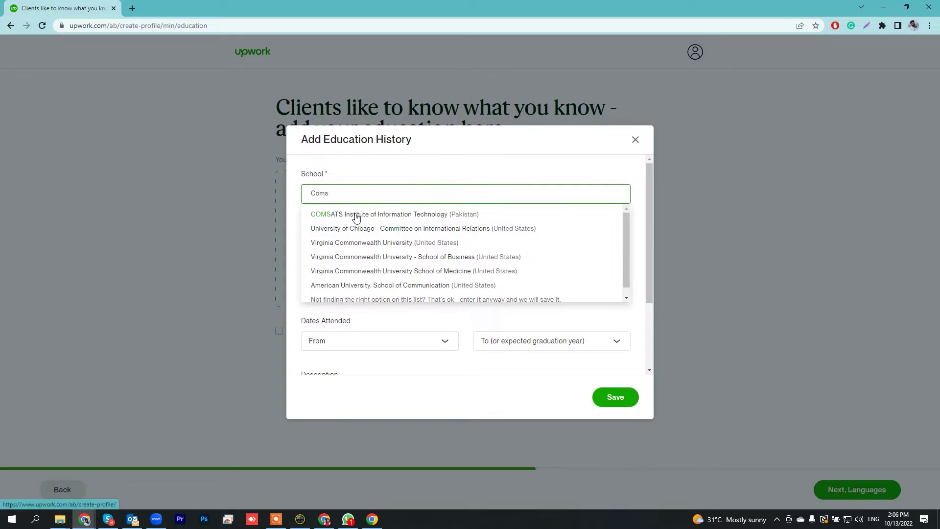
left_click(356, 216)
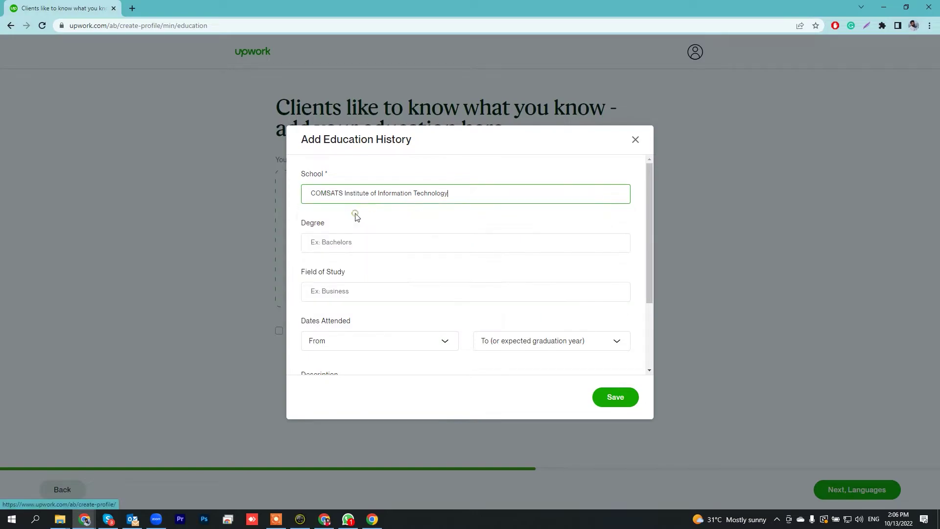
Set the degree to Bachelor of Commerce (BCom) and the field of study to Computer engineering.
left_click(352, 239)
type("BS")
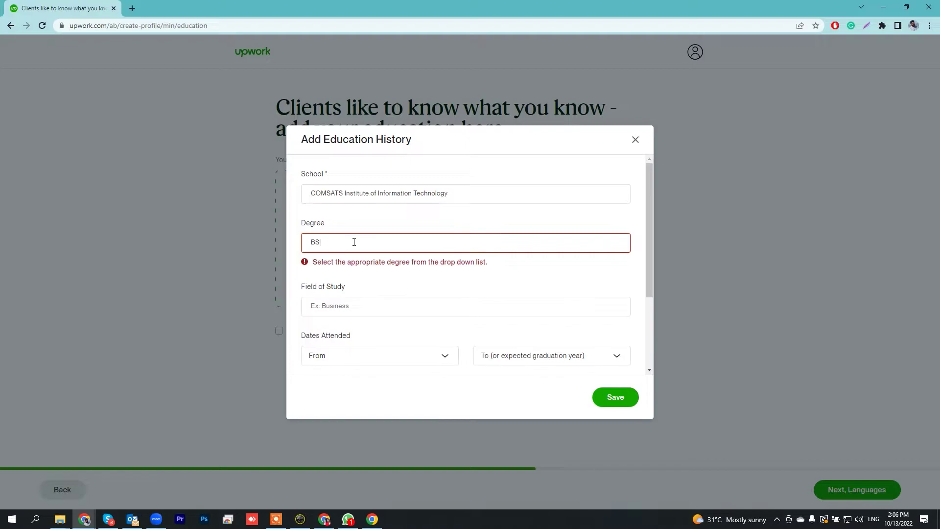
type("c")
key("BackSpace")
key("BackSpace")
key("BackSpace")
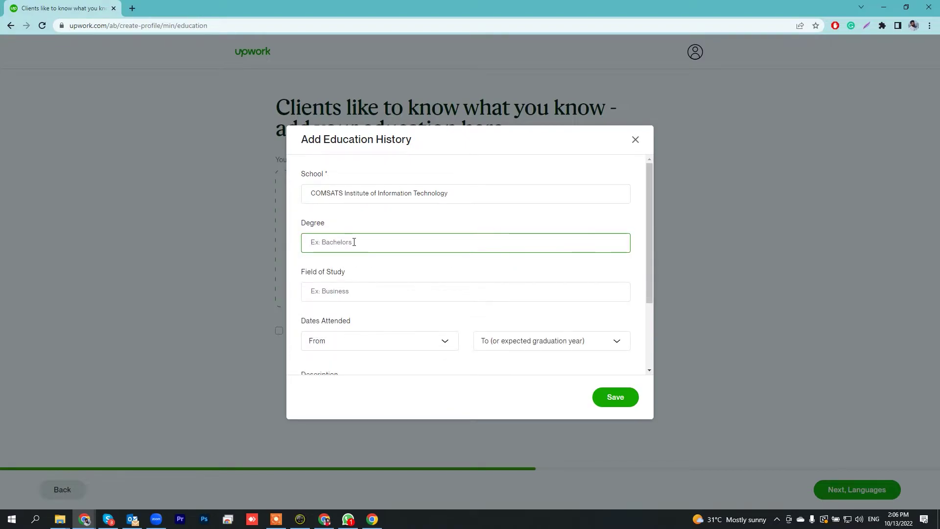
type("Bac")
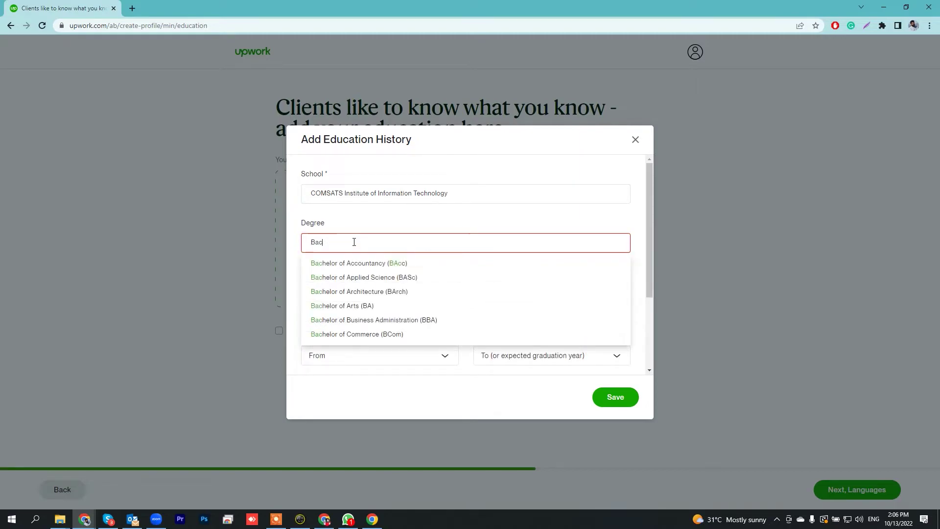
scroll(393, 313, "down", 1)
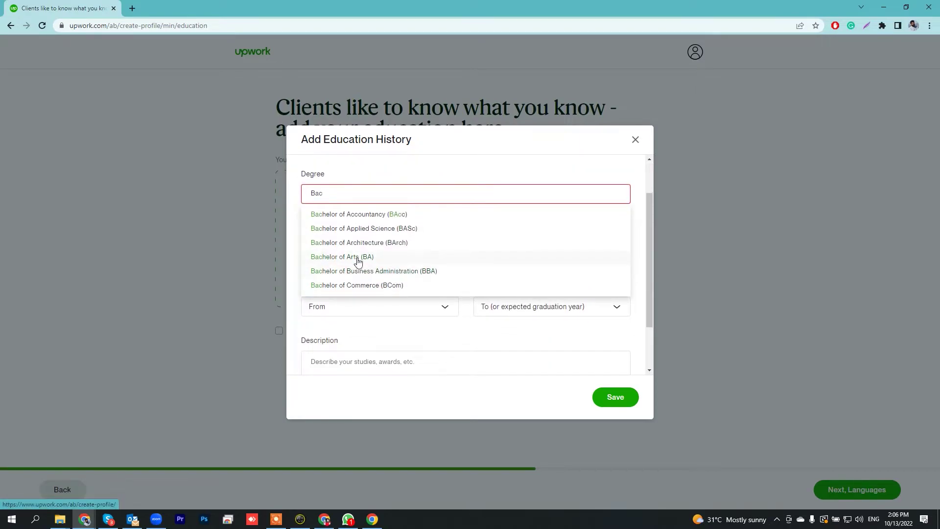
left_click(350, 286)
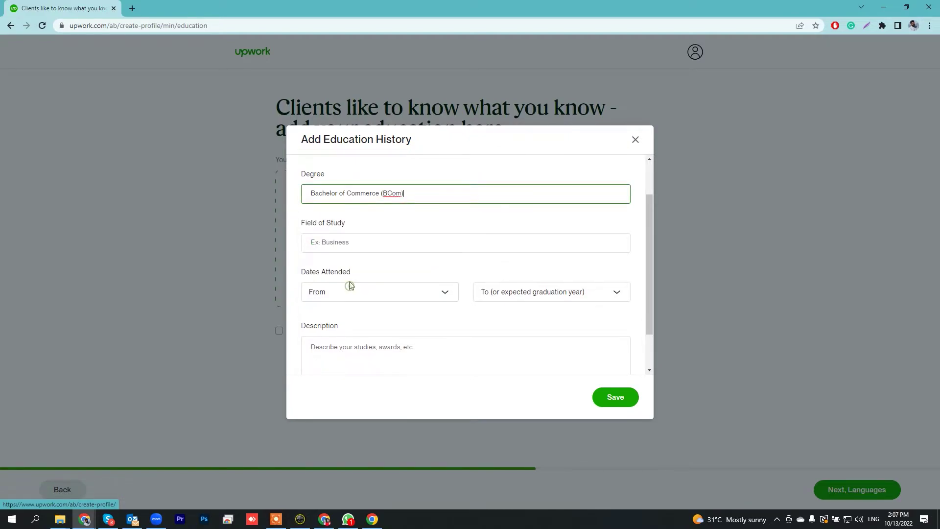
left_click(354, 241)
type("C")
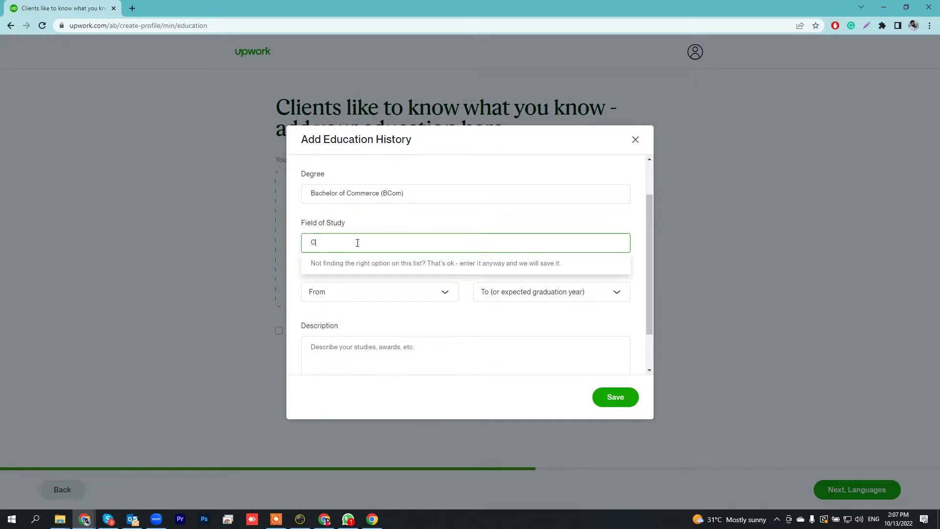
type("om")
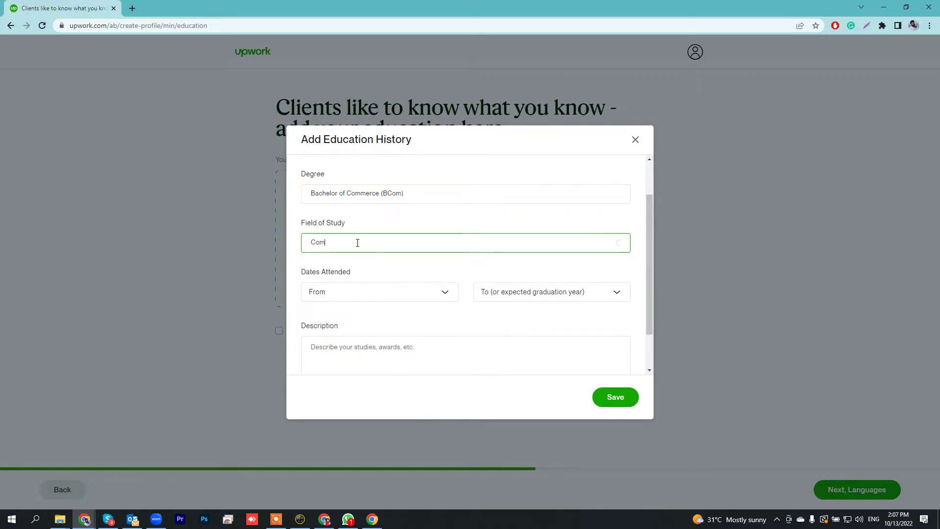
left_click(358, 263)
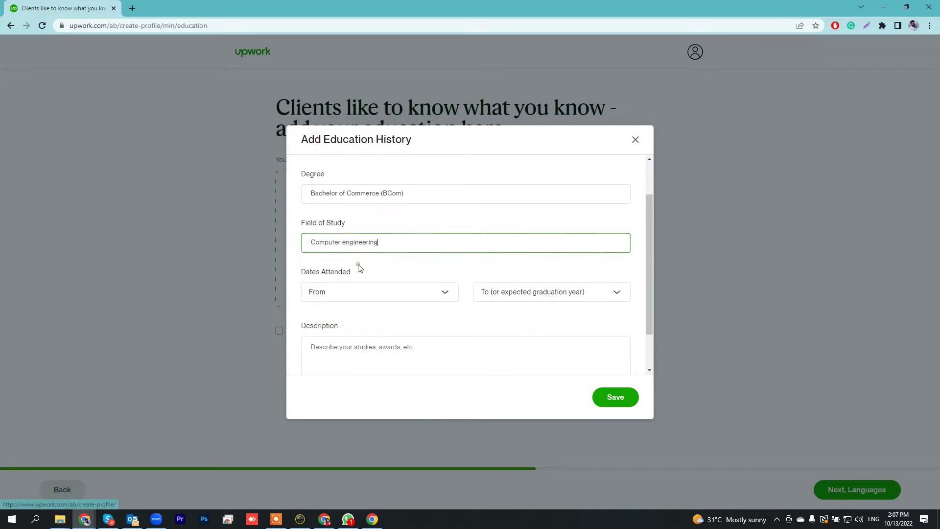
Set the dates 2012–2016, save the education entry and continue to languages.
scroll(361, 266, "down", 1)
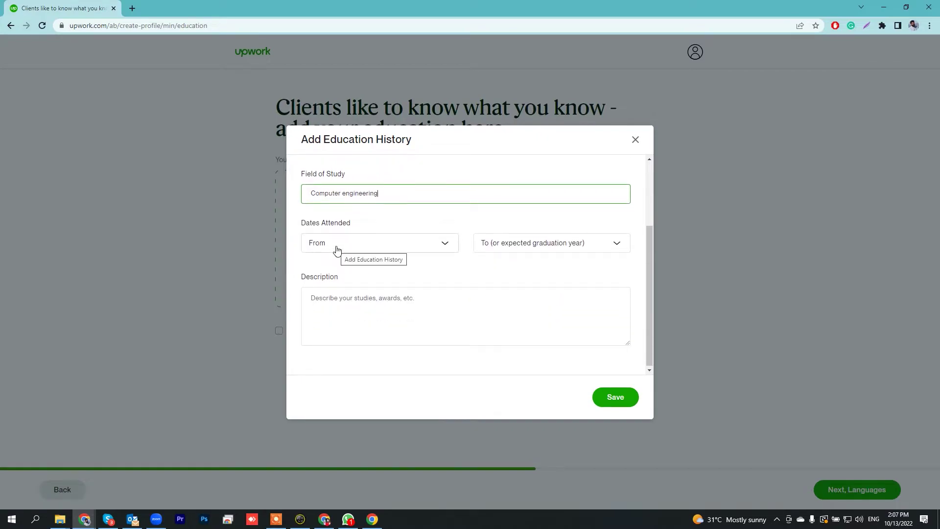
left_click(342, 249)
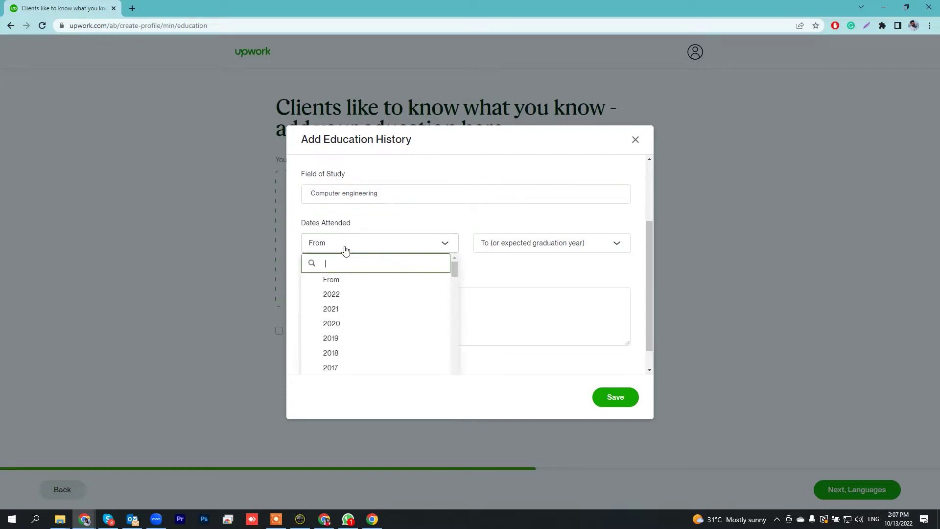
scroll(370, 304, "up", 1)
scroll(370, 304, "down", 3)
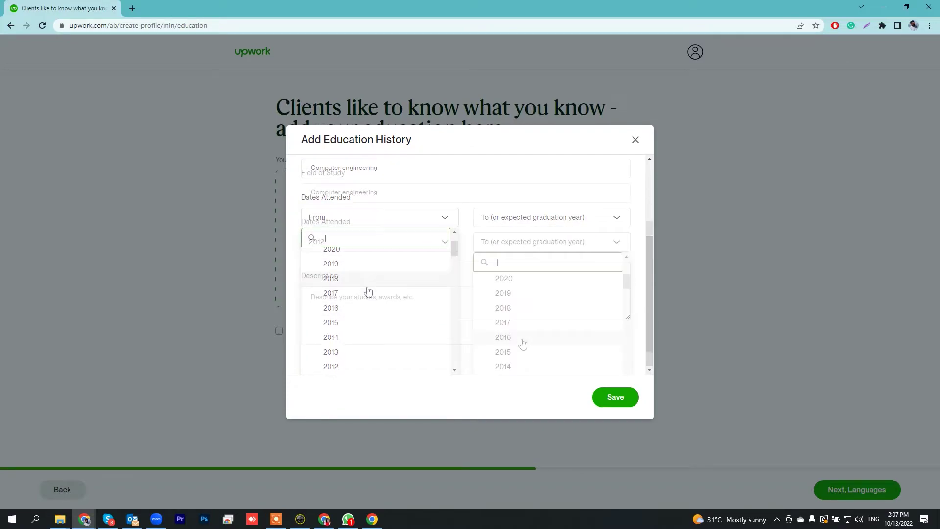
left_click(523, 345)
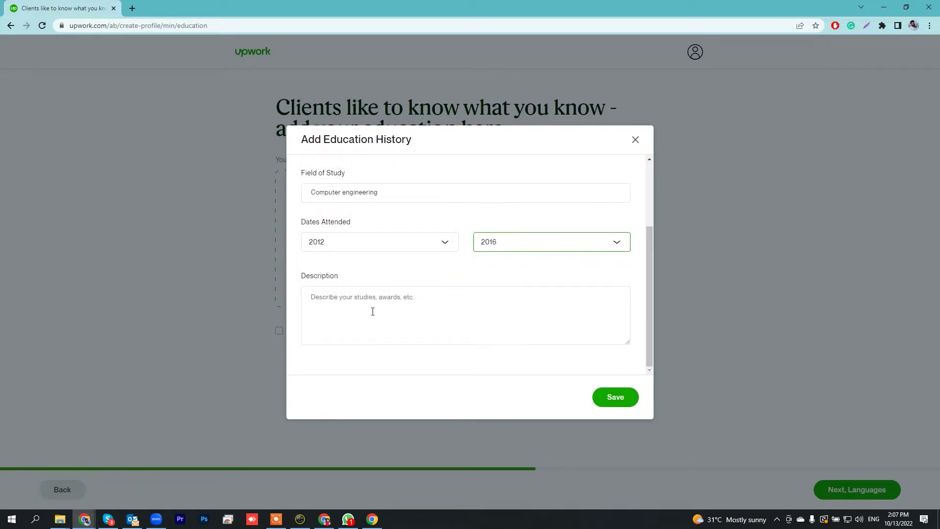
left_click(388, 314)
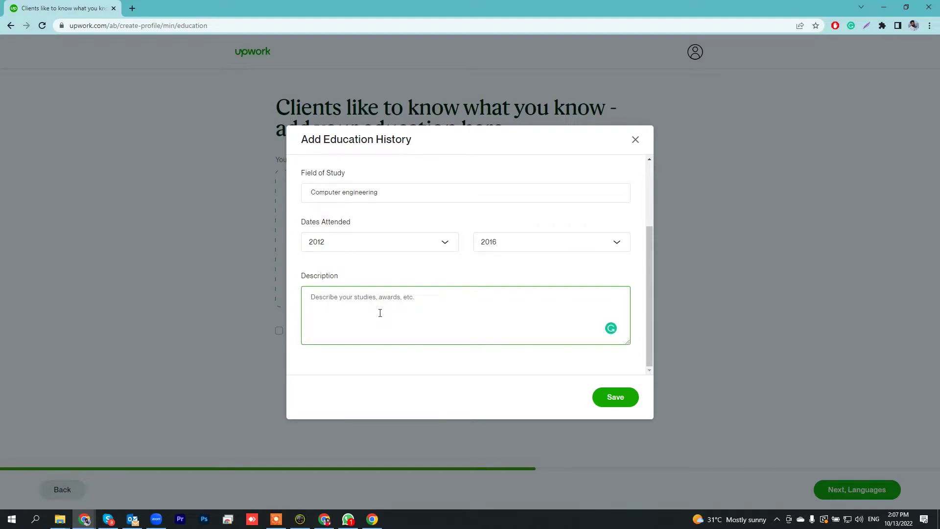
left_click(613, 399)
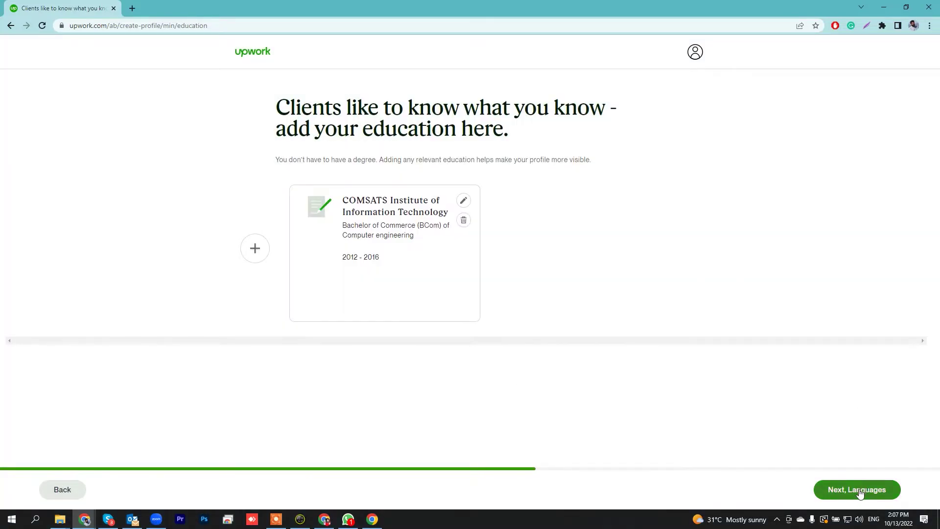
left_click(852, 490)
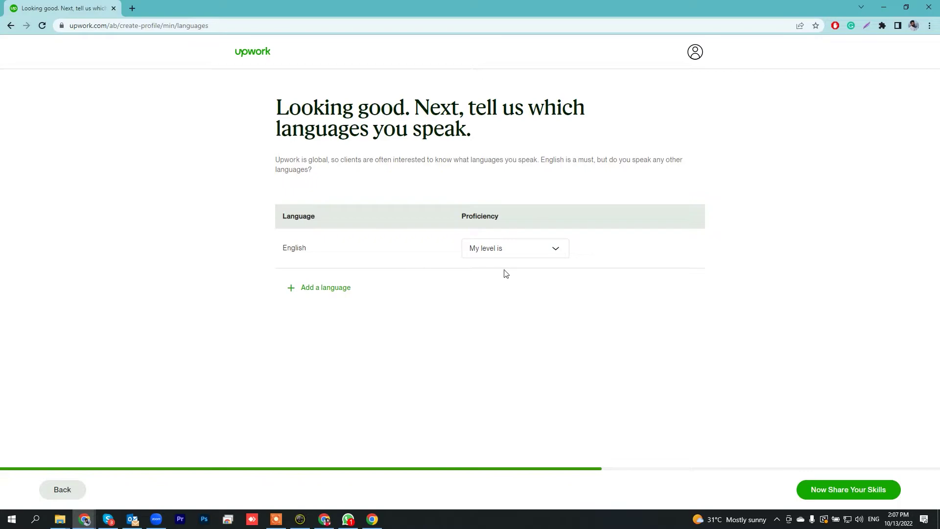
Set English to Native or Bilingual and add Urdu at Native or Bilingual.
left_click(551, 246)
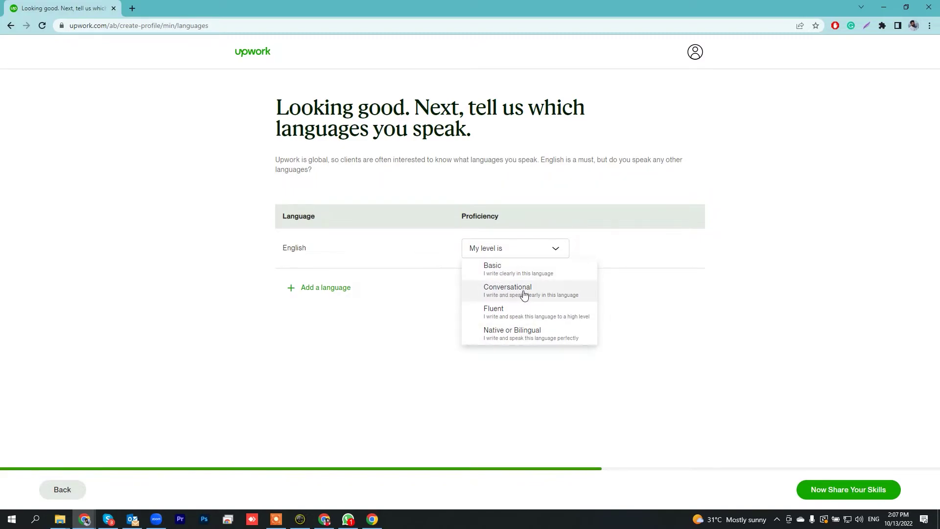
left_click(504, 332)
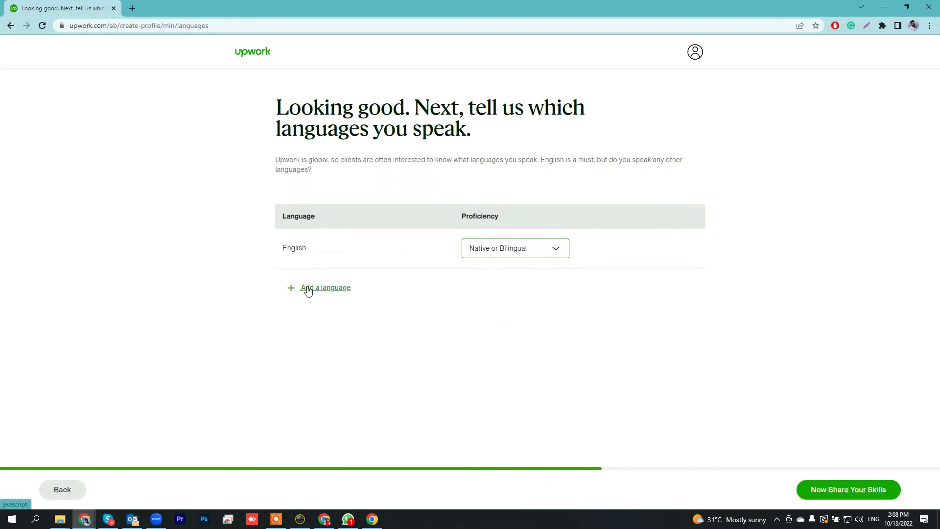
left_click(308, 290)
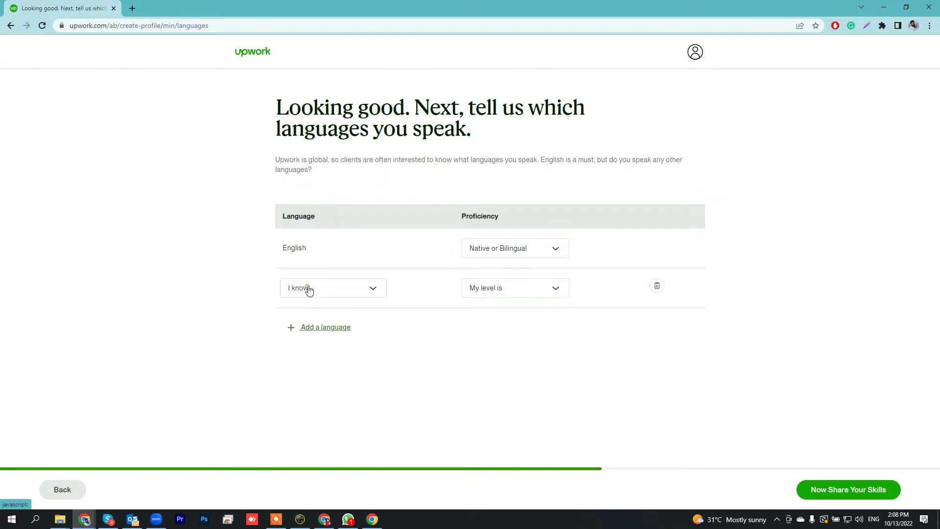
left_click(372, 290)
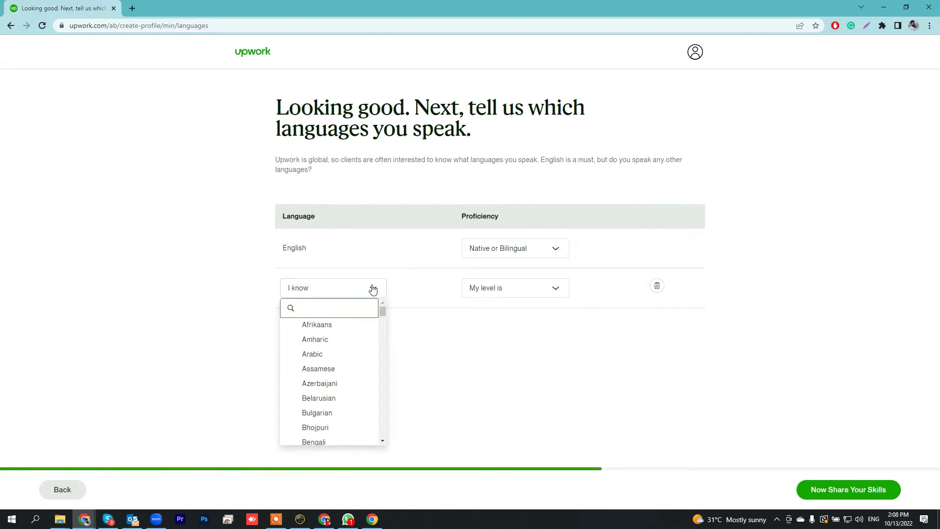
type("urdu")
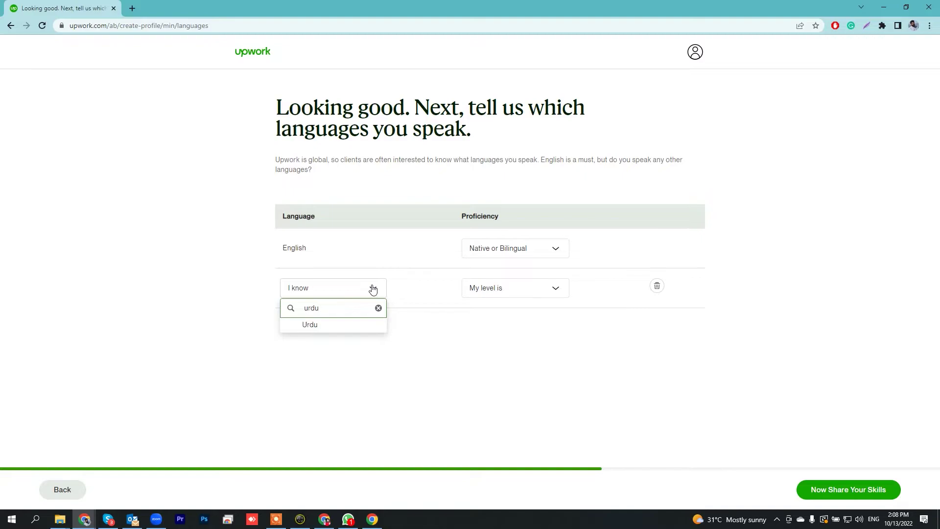
left_click(357, 324)
left_click(518, 284)
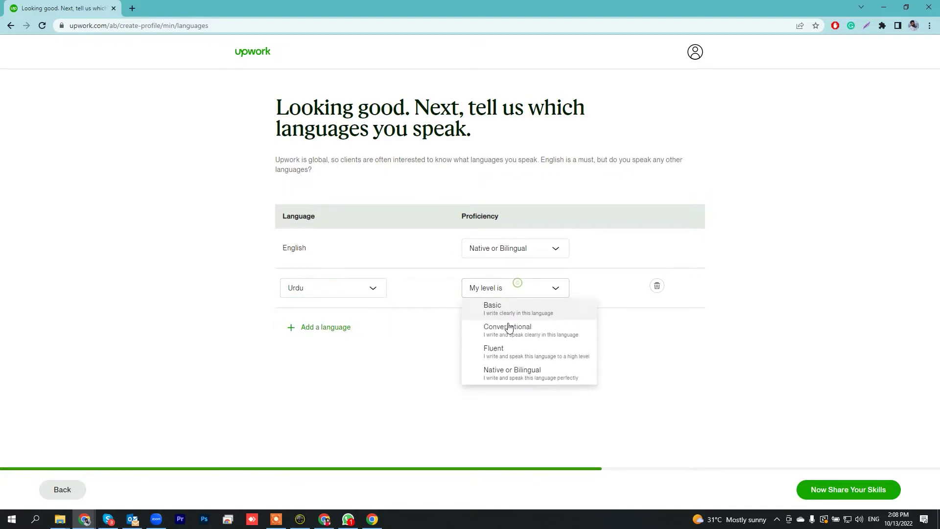
left_click(512, 370)
Add Panjabi (Punjabi) as a third language at Native or Bilingual.
left_click(349, 328)
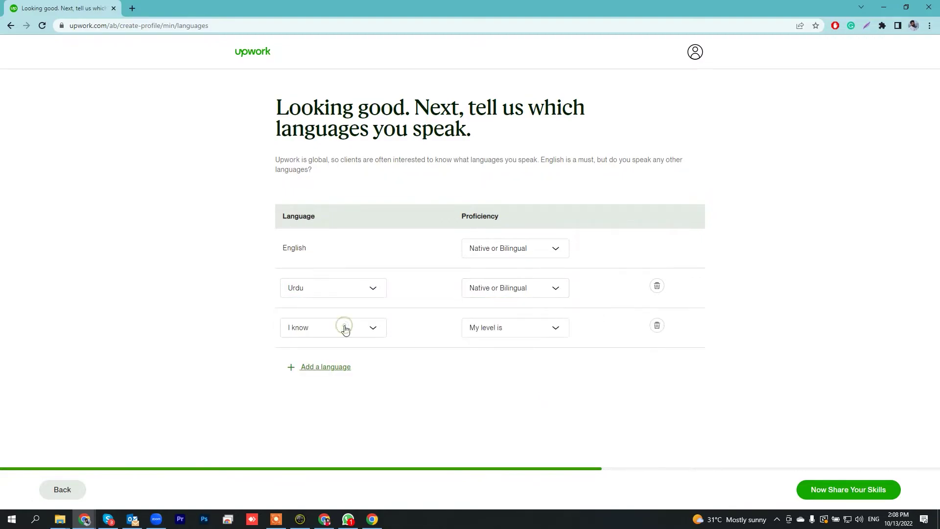
left_click(345, 329)
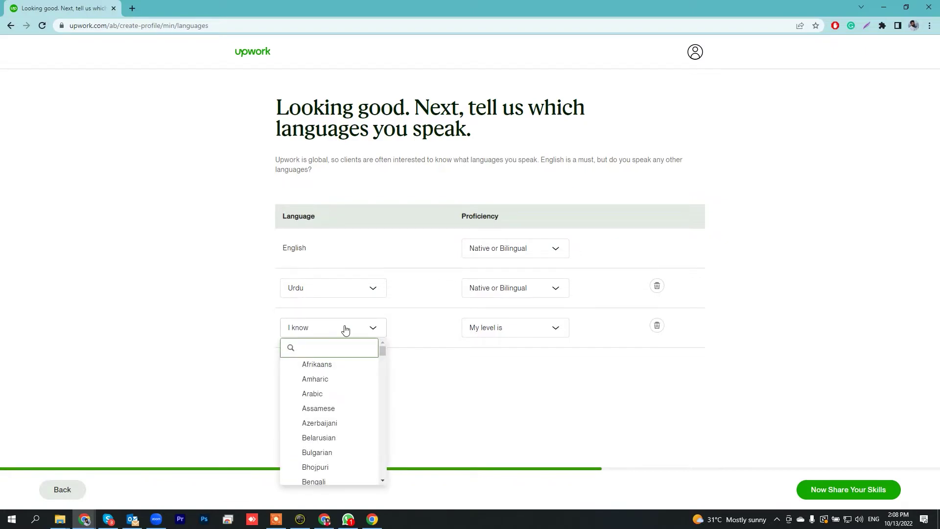
type("pun")
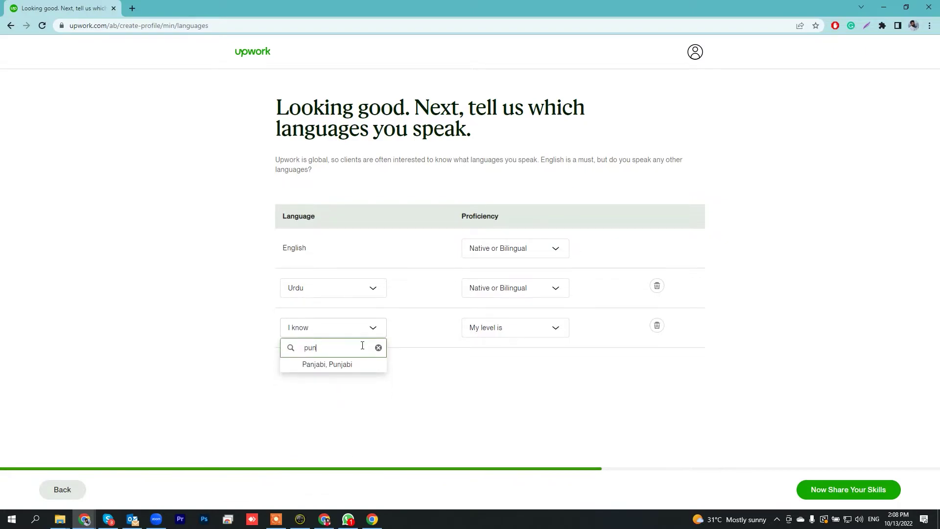
left_click(357, 364)
left_click(540, 337)
left_click(541, 338)
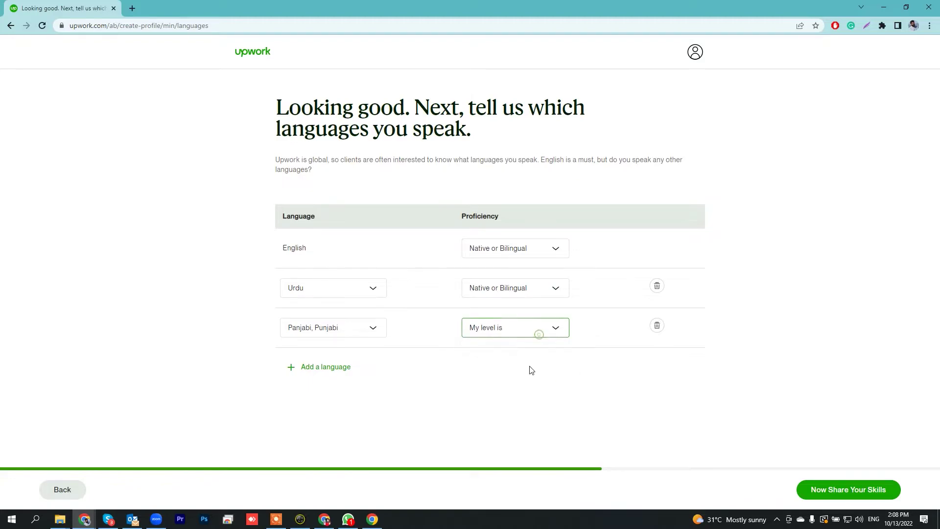
left_click(529, 325)
left_click(506, 412)
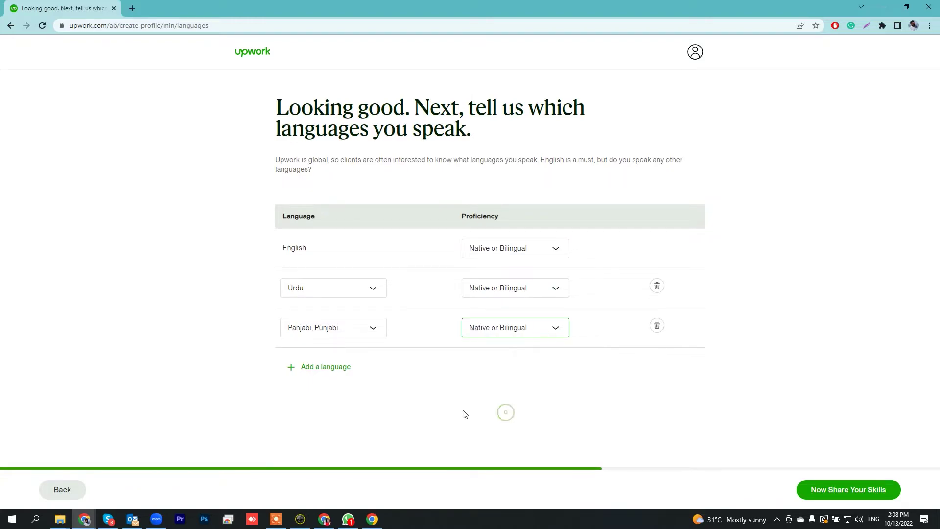
Add Pashto at Fluent proficiency and continue to the skills step.
left_click(344, 368)
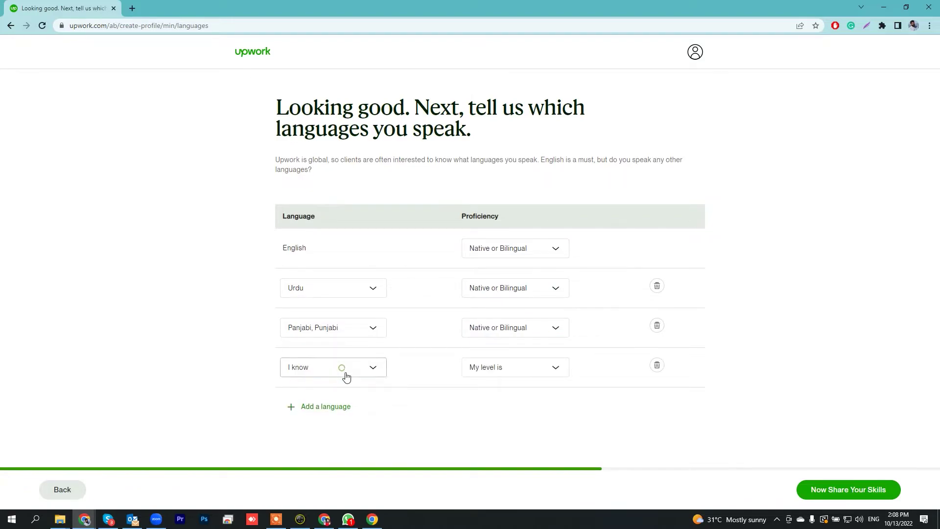
left_click(344, 372)
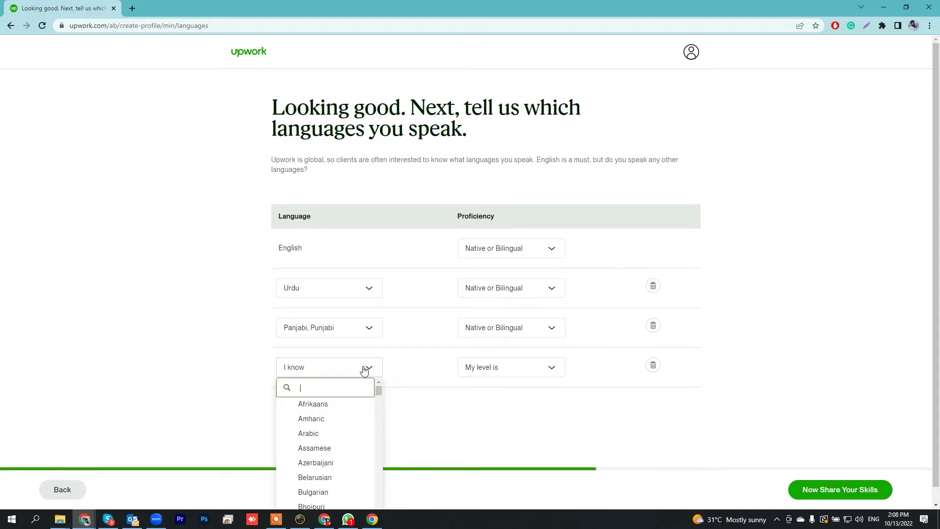
type("pas")
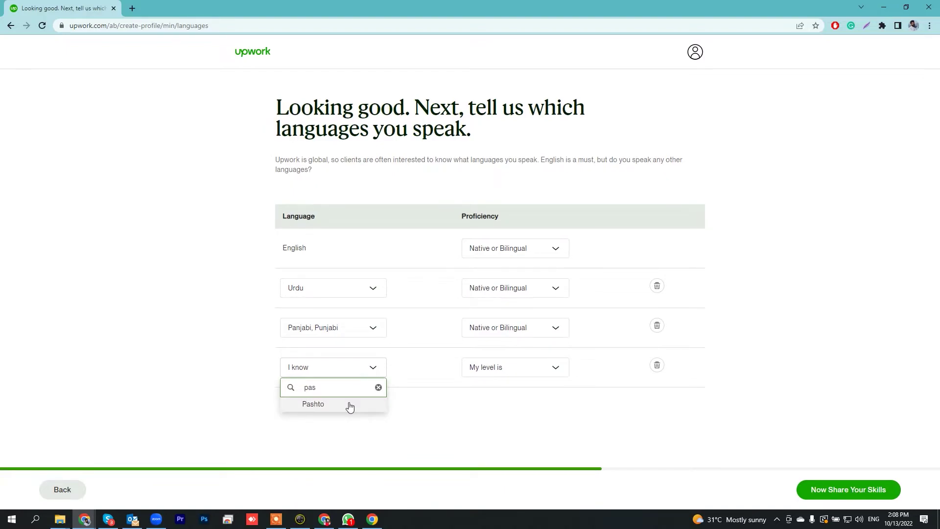
left_click(349, 404)
left_click(541, 376)
left_click(521, 425)
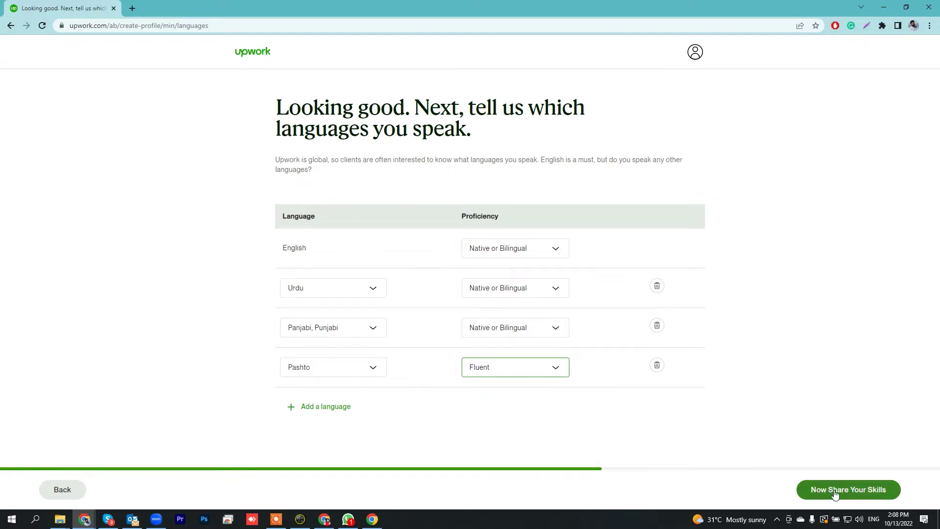
left_click(864, 493)
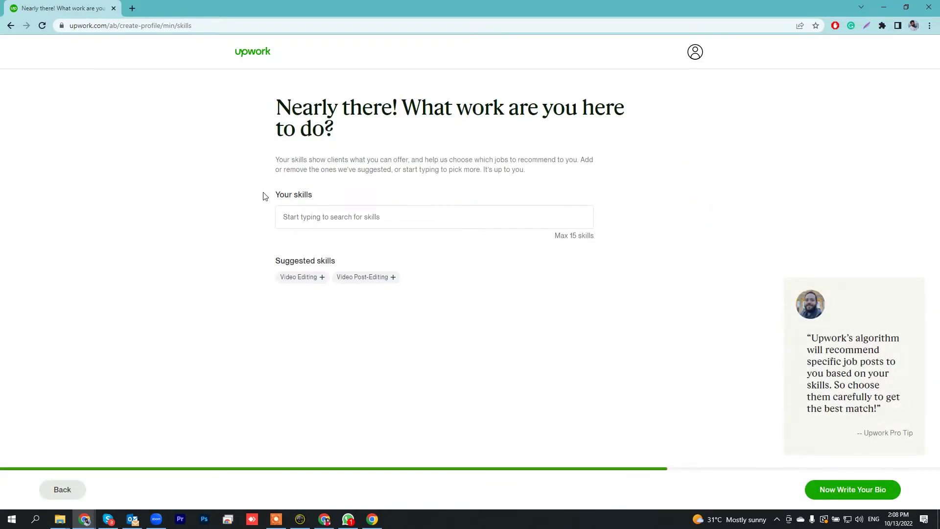
Add the Video Editing, Video Post-Editing and Network Video Recorder skills, then continue to the bio.
left_click(347, 211)
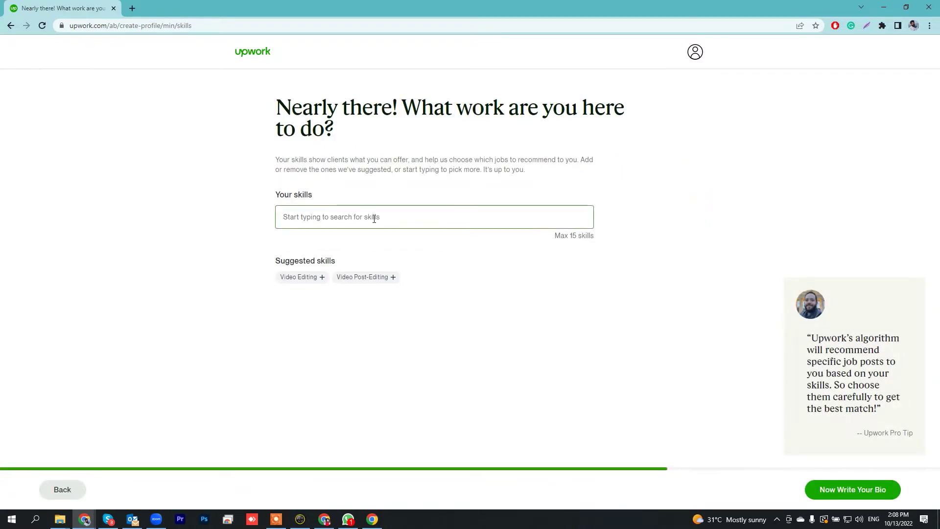
left_click(307, 280)
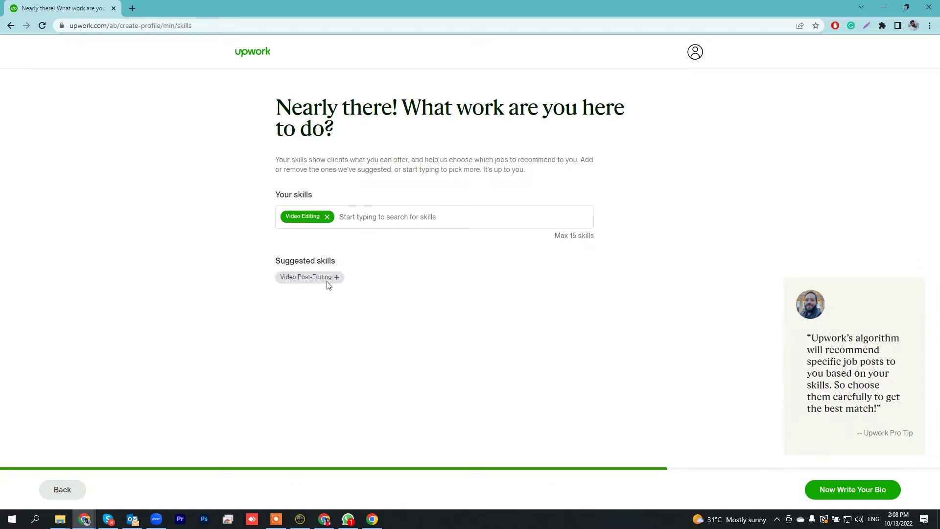
left_click(324, 278)
left_click(486, 217)
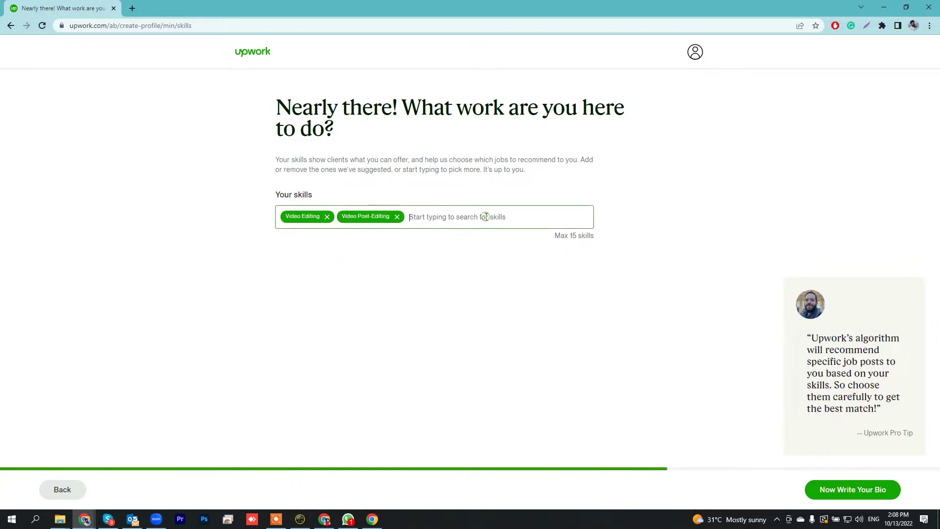
type("vjideo")
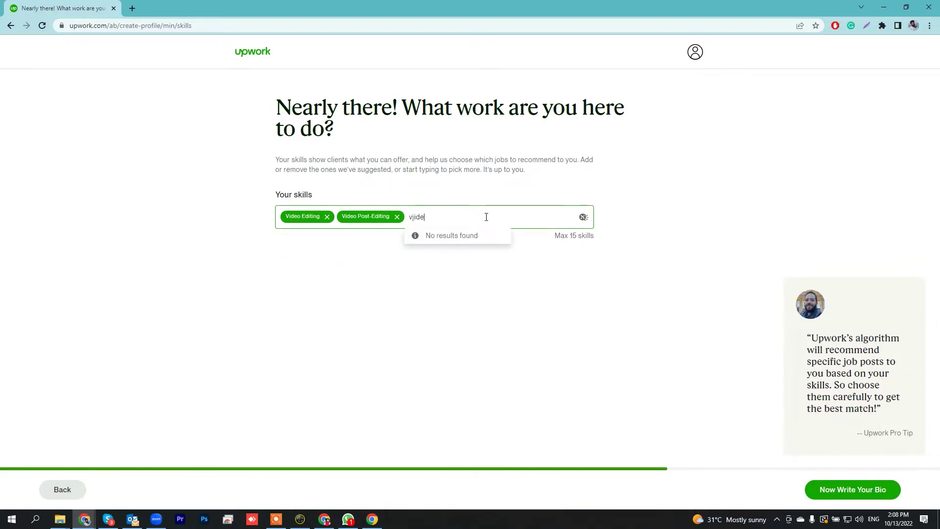
type("ideo")
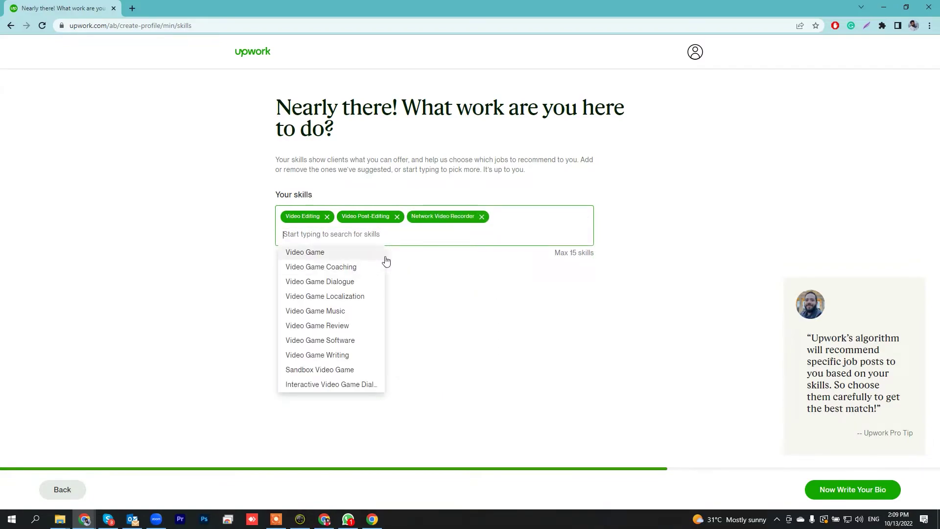
left_click(397, 267)
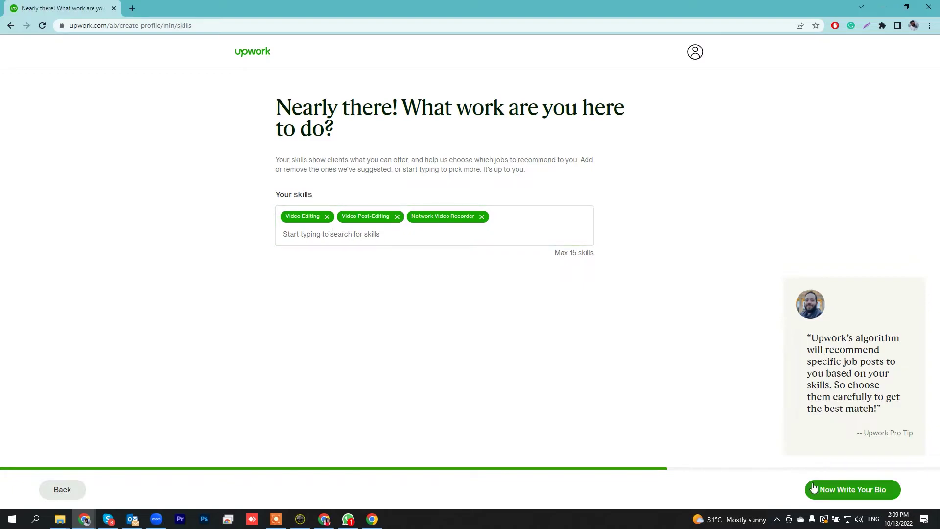
left_click(864, 490)
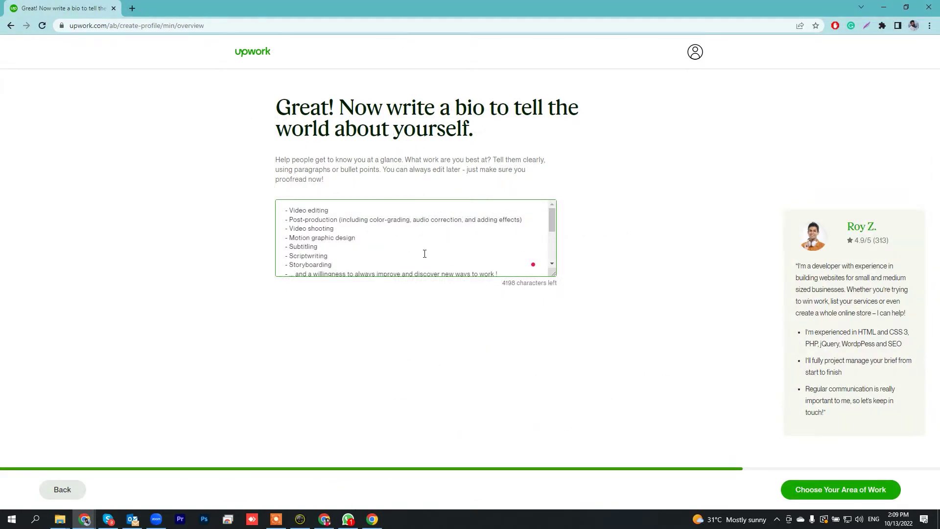
Review the pasted bio of video services and experience, then save it and continue to services.
scroll(424, 254, "down", 2)
scroll(425, 254, "up", 2)
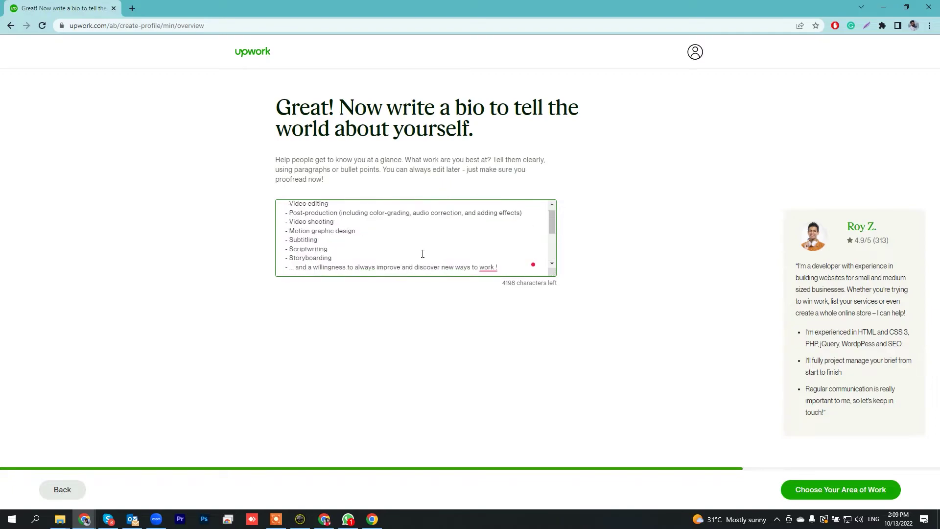
scroll(422, 253, "down", 1)
scroll(424, 255, "down", 2)
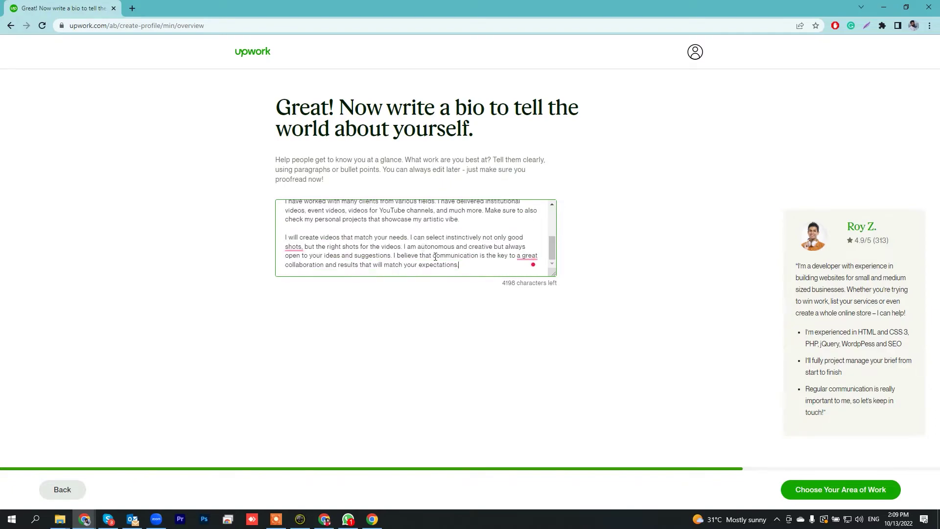
left_click(843, 492)
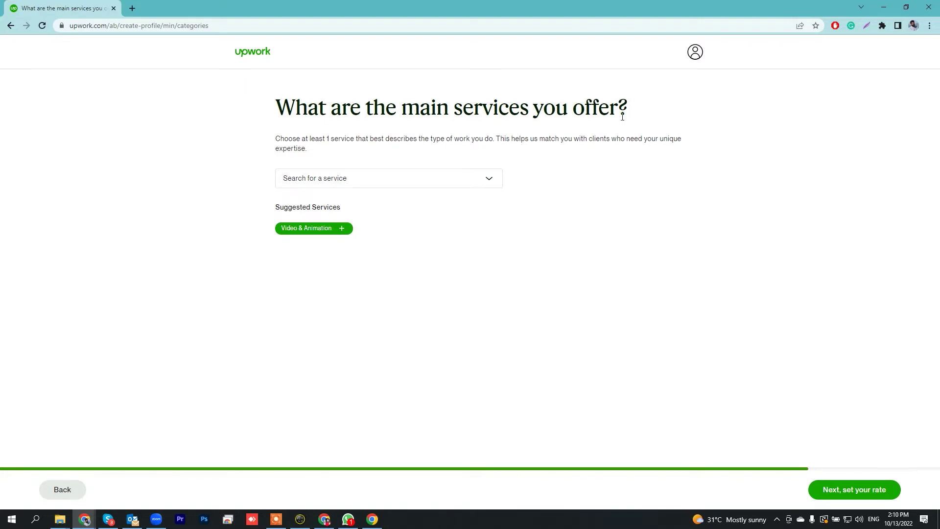
Add Video & Animation as a main service from the category list.
left_click(436, 182)
mouse_move(455, 195)
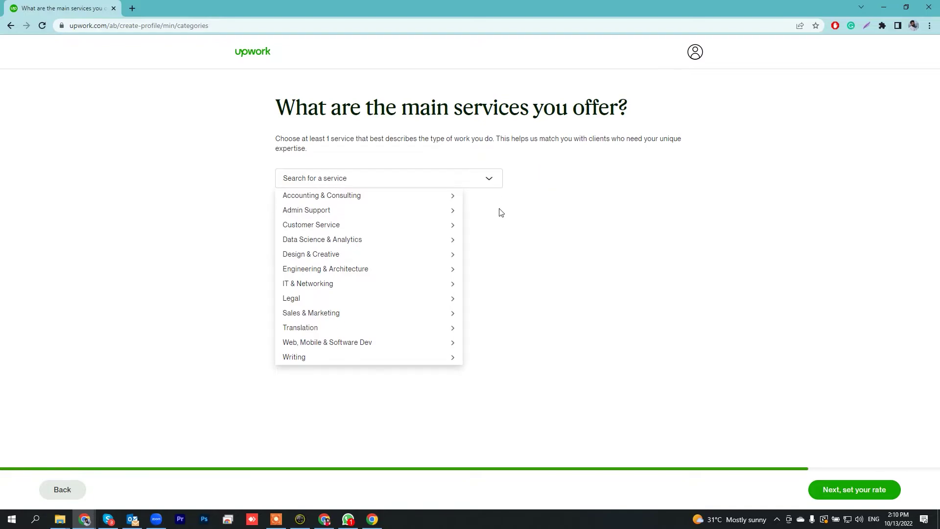
left_click(499, 238)
left_click(490, 182)
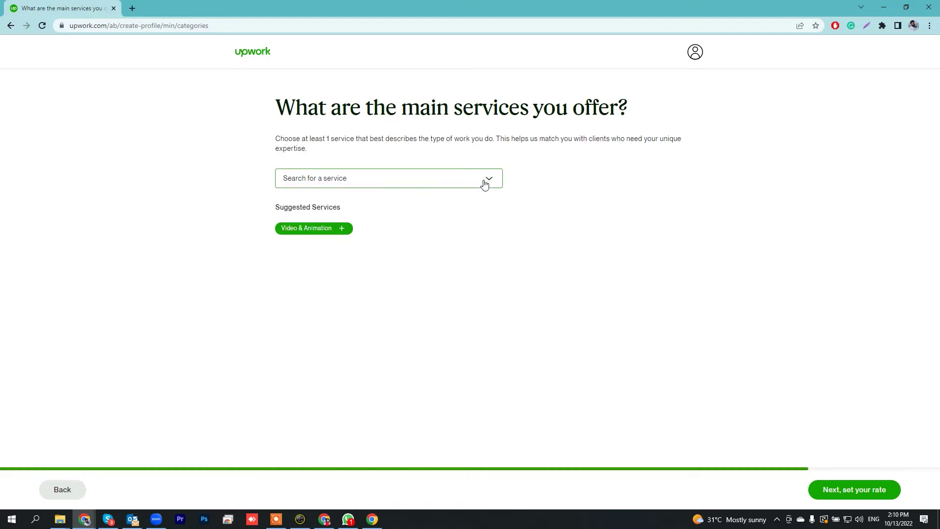
left_click(342, 229)
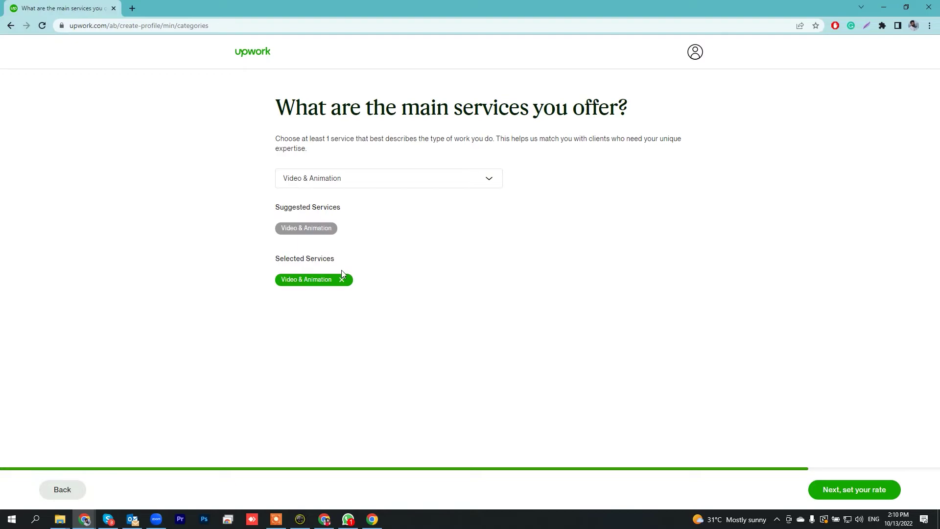
Add Photography and Art & Illustration under Design & Creative, then proceed to the rate page.
left_click(364, 186)
left_click(331, 226)
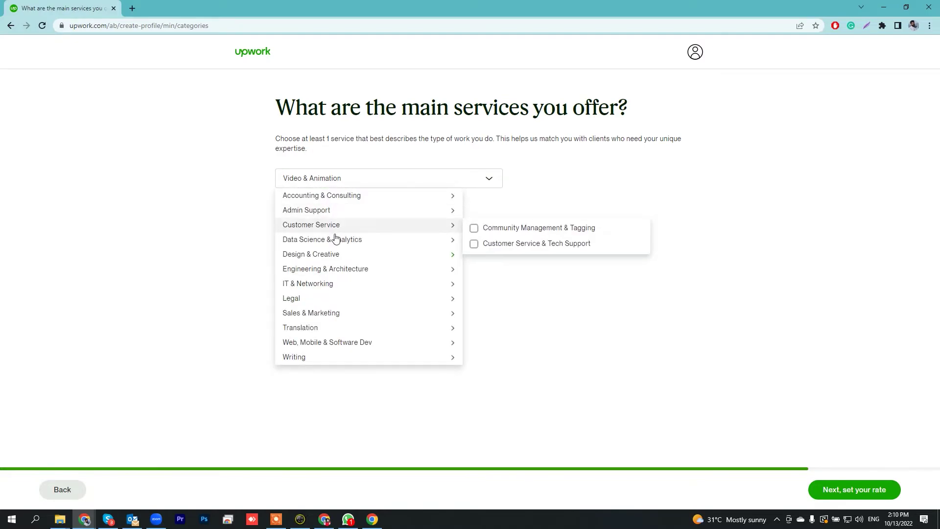
mouse_move(336, 255)
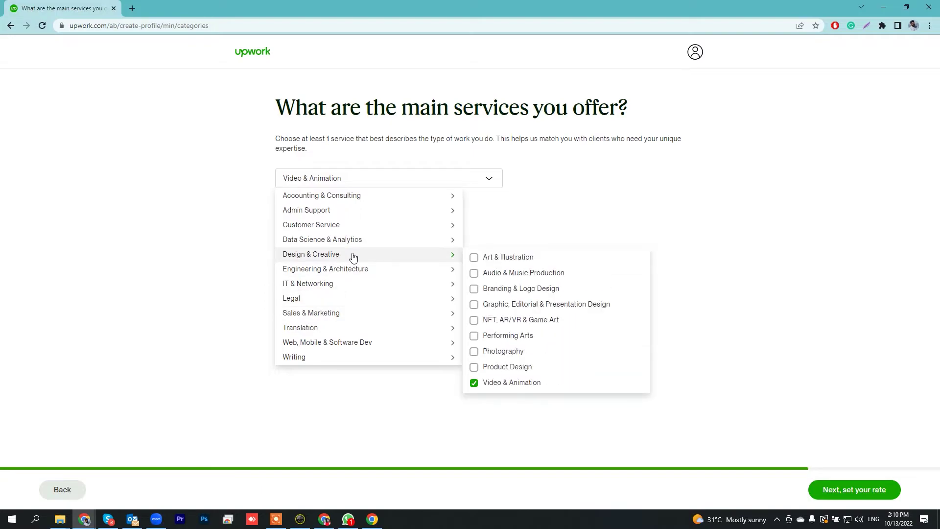
left_click(484, 353)
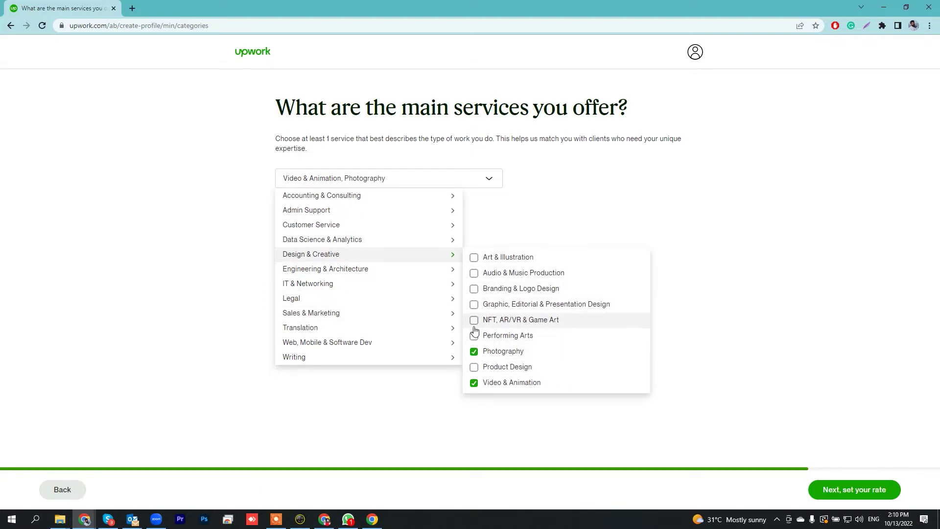
left_click(475, 259)
mouse_move(315, 285)
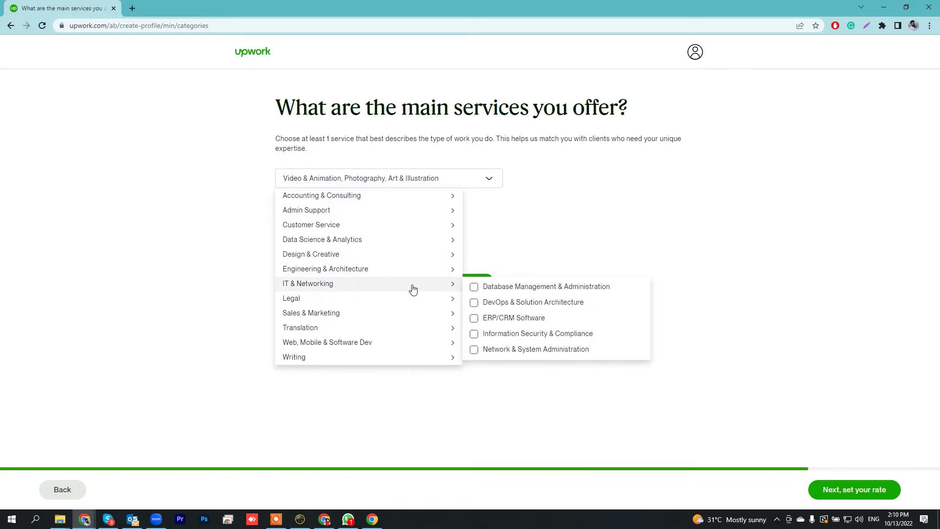
left_click(683, 236)
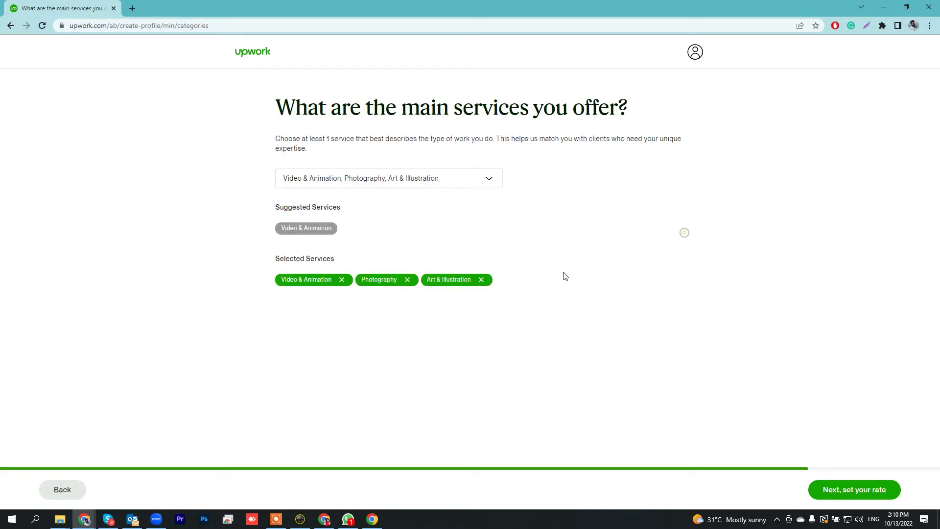
left_click(857, 495)
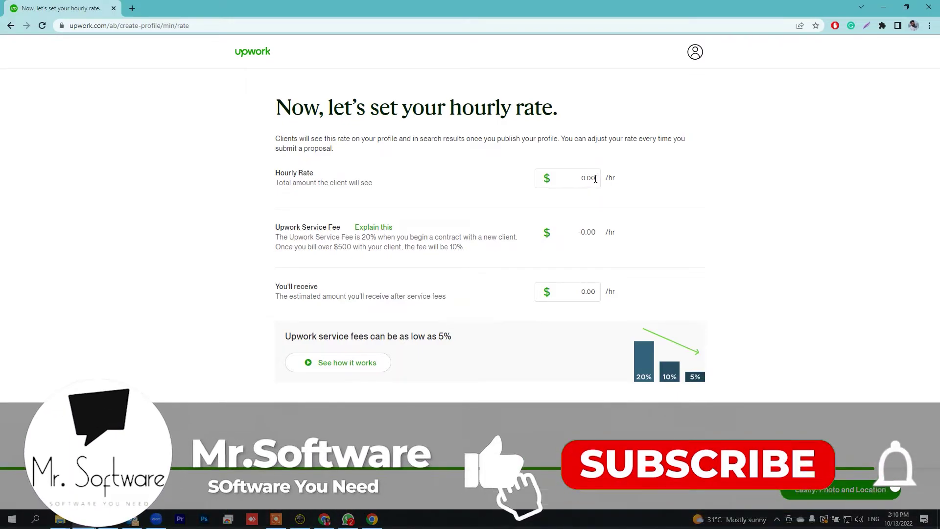
Set the hourly rate to $3.00 ($2.40 after fees) and move on to the photo page.
left_click(595, 185)
type("5")
left_click(632, 216)
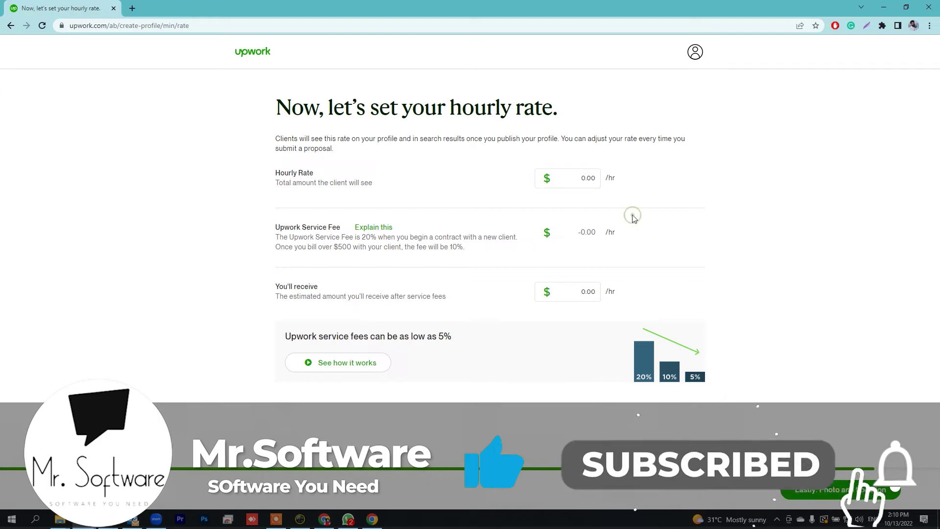
left_click_drag(585, 177, 581, 177)
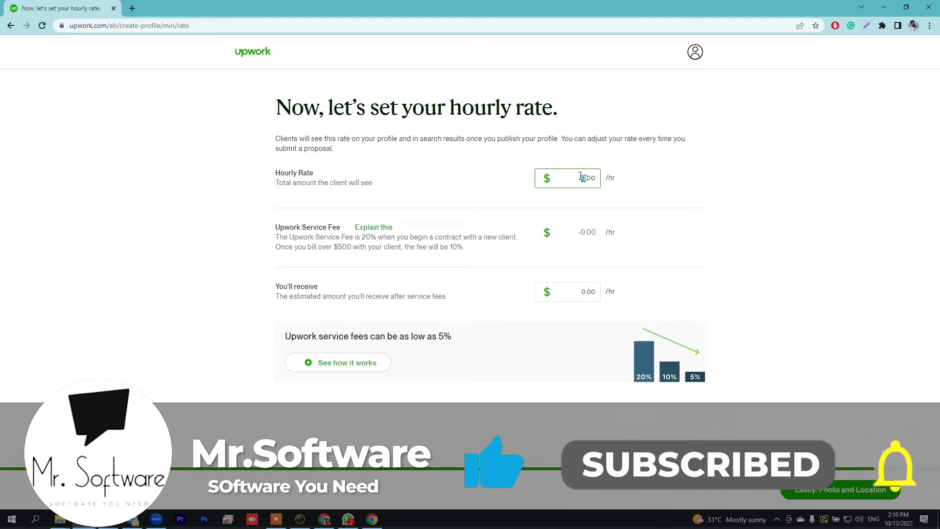
type("3")
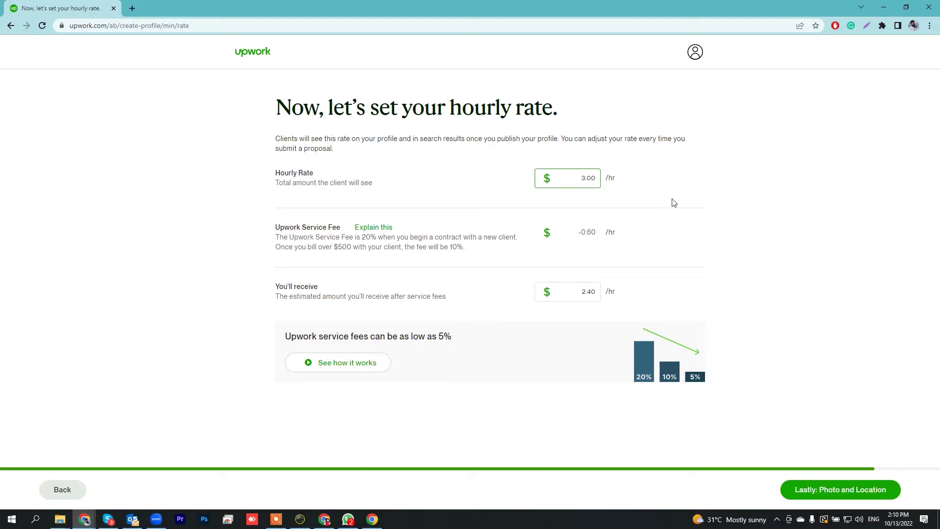
left_click(673, 201)
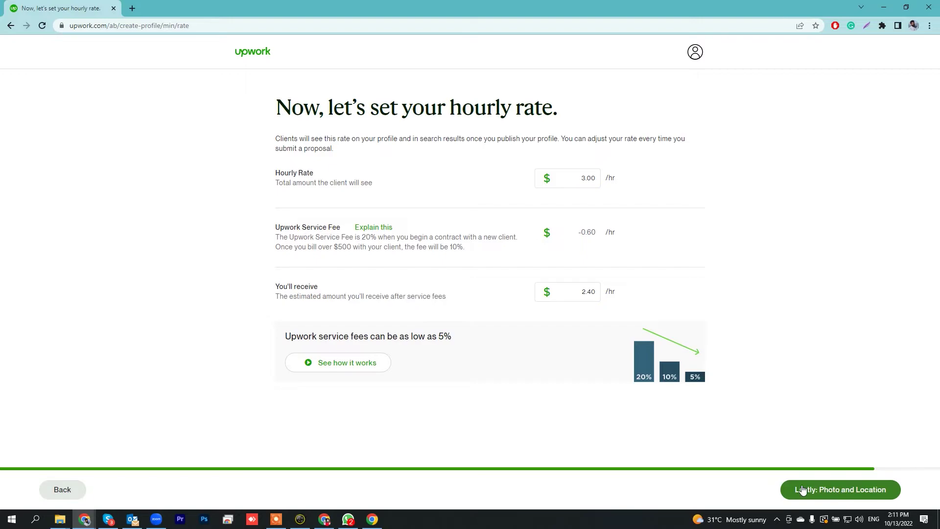
left_click(858, 493)
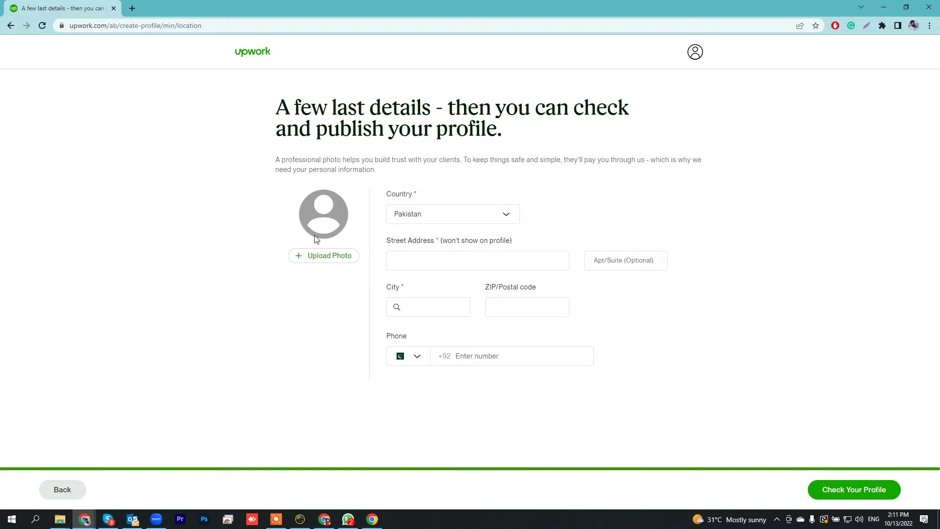
Upload the ddd photo from Downloads and save it cropped to a circle around the face.
left_click(325, 258)
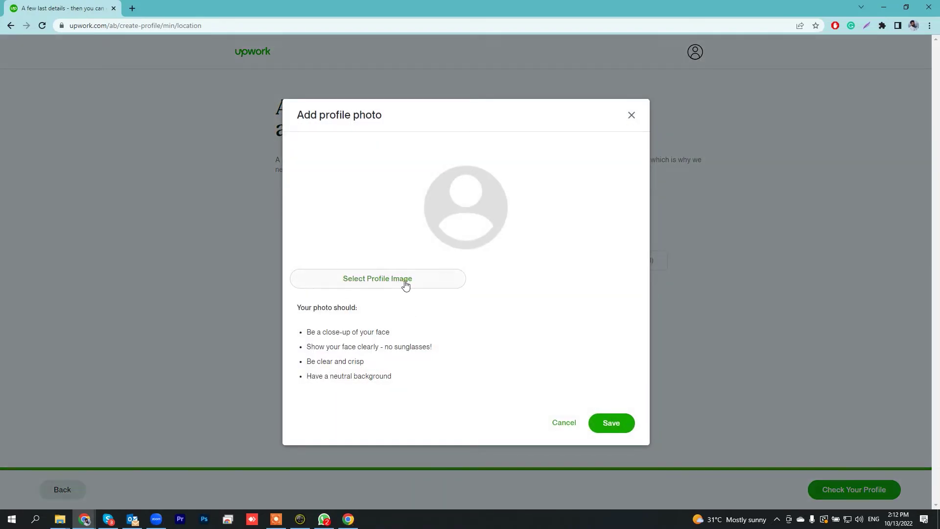
left_click(405, 284)
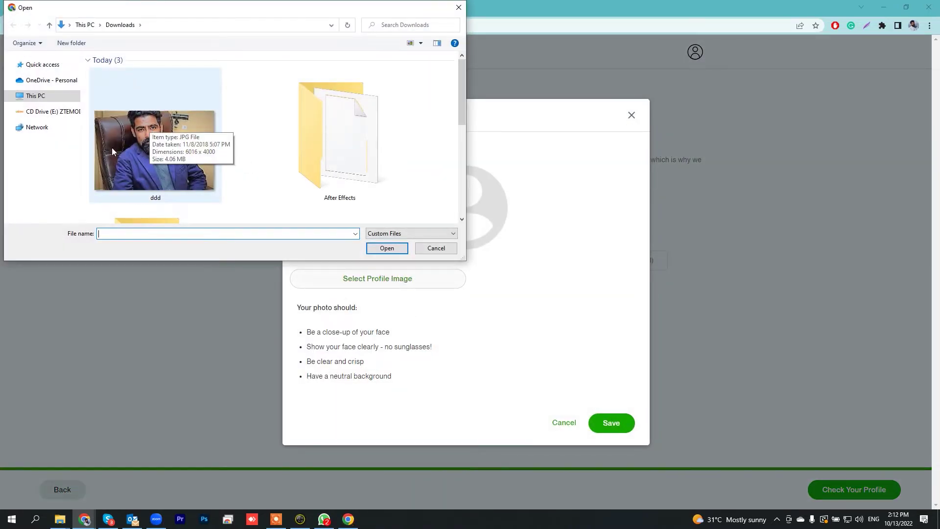
left_click(163, 165)
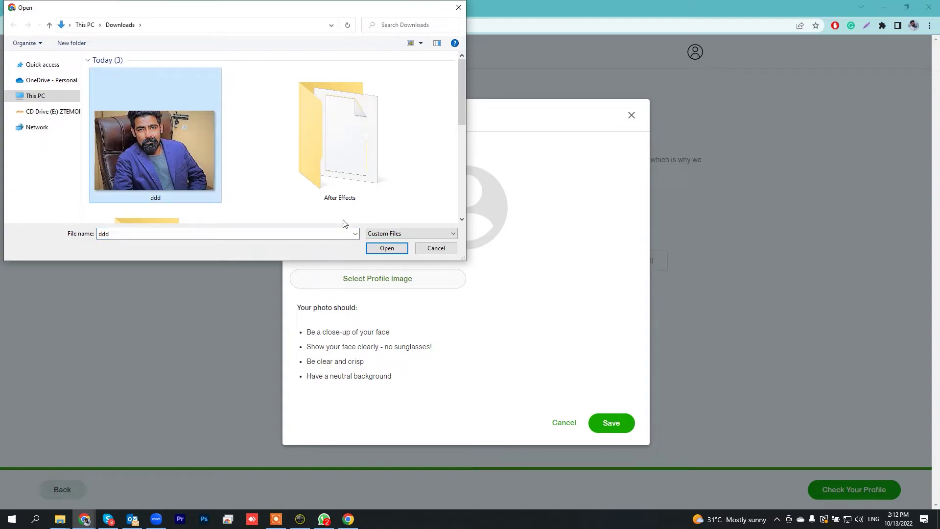
left_click(386, 248)
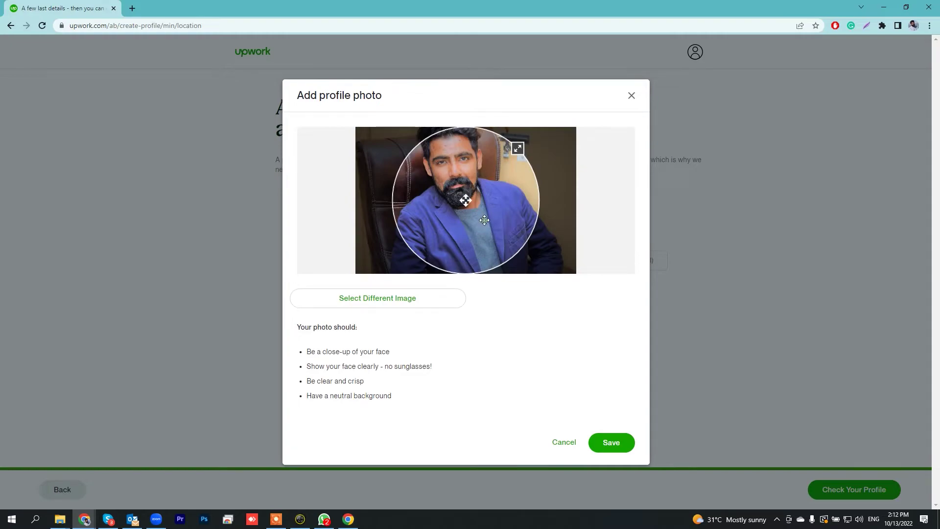
left_click_drag(492, 196, 471, 197)
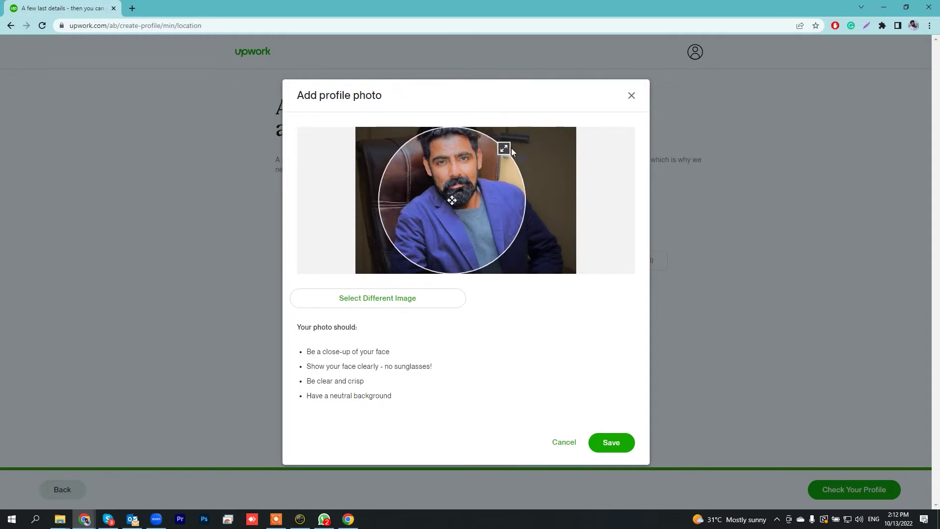
left_click_drag(504, 148, 586, 131)
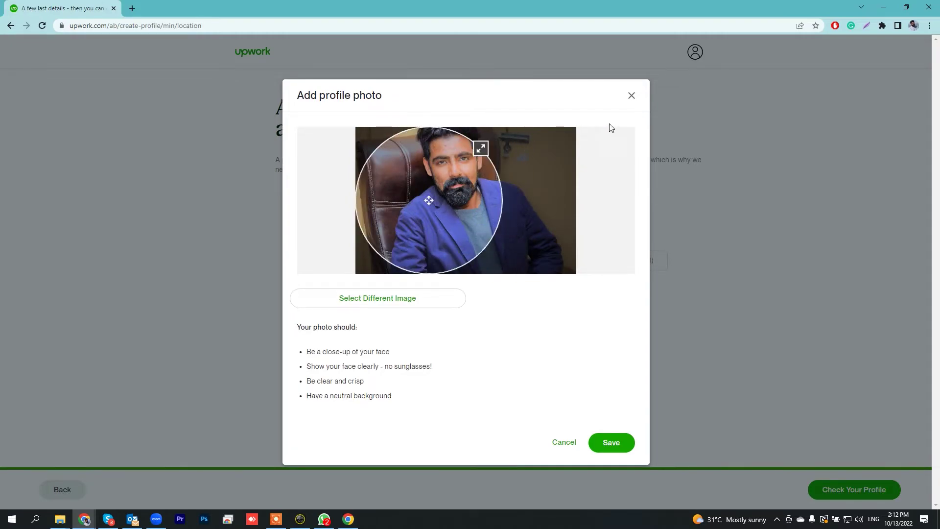
left_click_drag(382, 191, 407, 191)
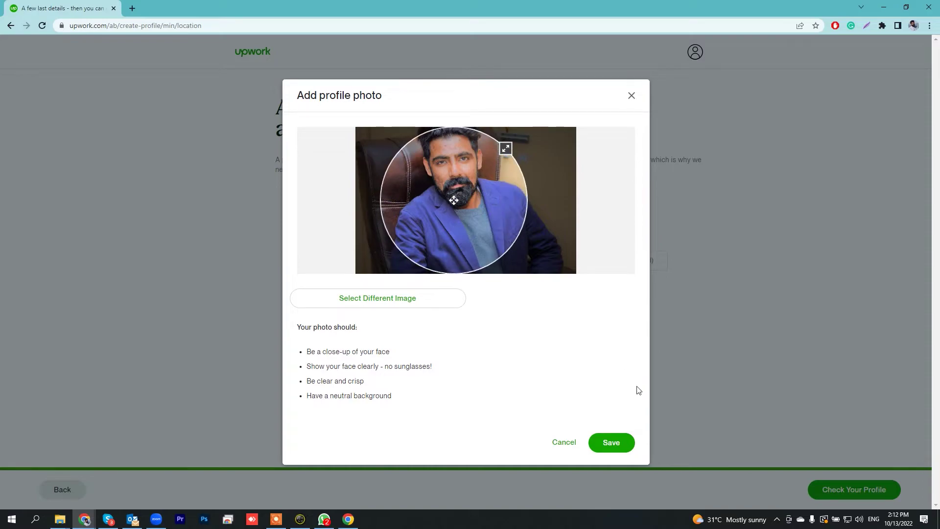
left_click(613, 444)
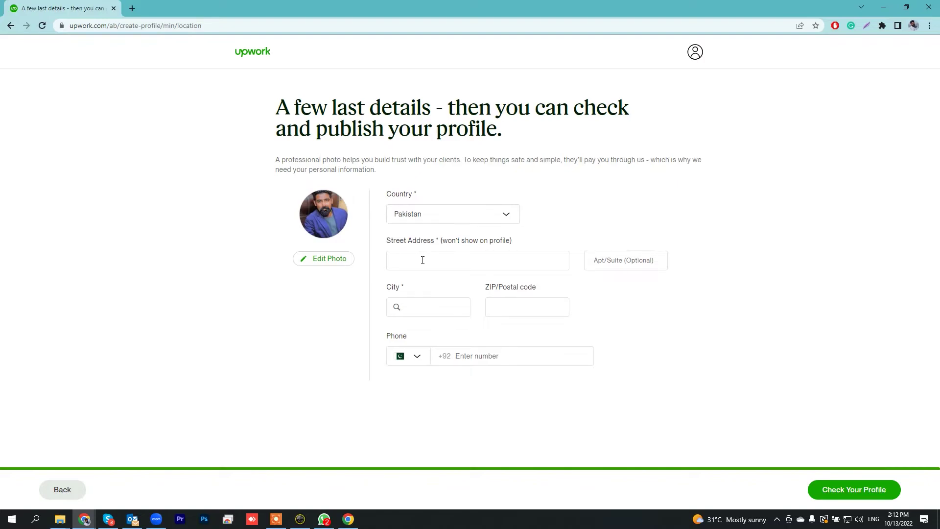
Enter the street address, pick Rawalpindi, PB, PK as the city, and open a new tab.
left_click(451, 257)
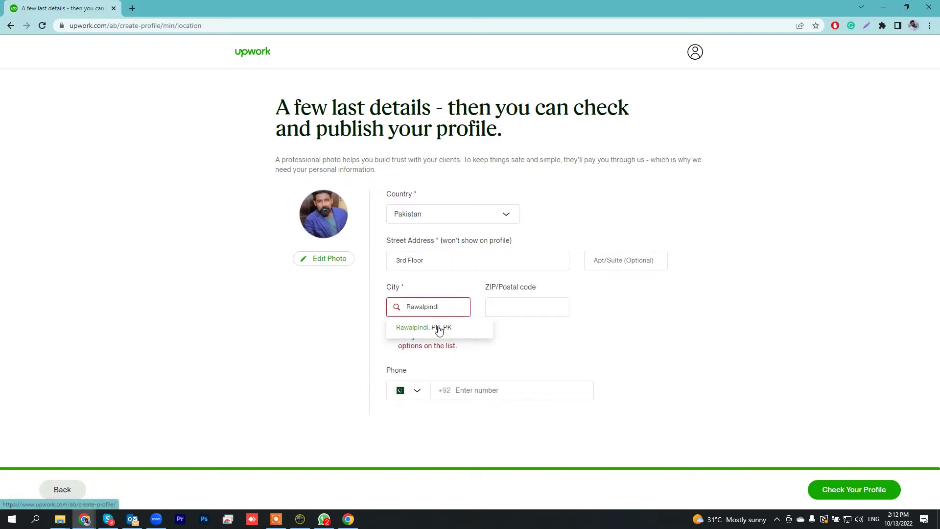
left_click(420, 328)
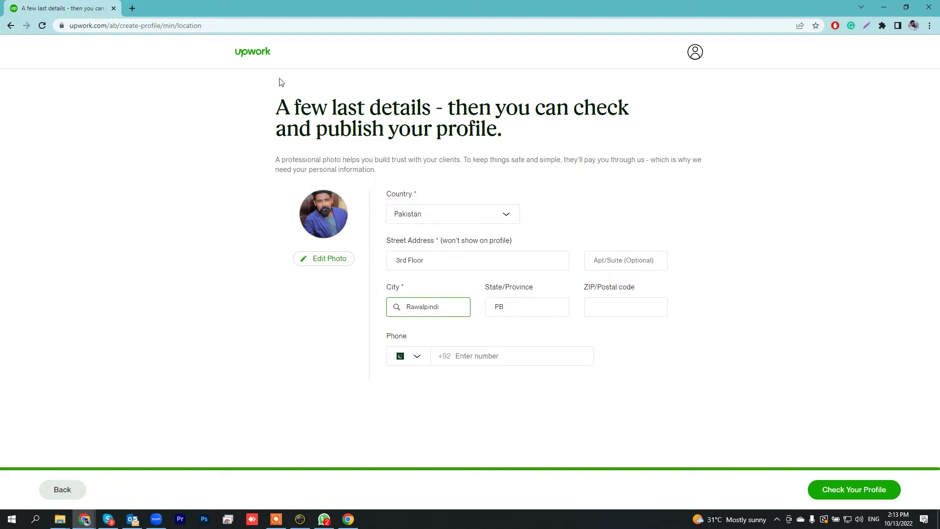
left_click(133, 8)
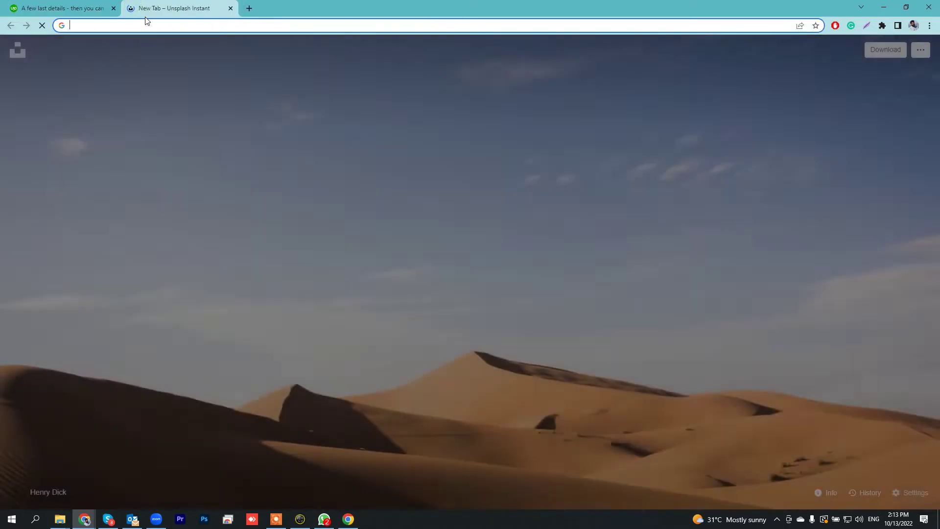
Google 'rawalpindi postal code' to find the zip codes, then return to the Upwork tab.
type("rawak")
key("BackSpace")
type("l")
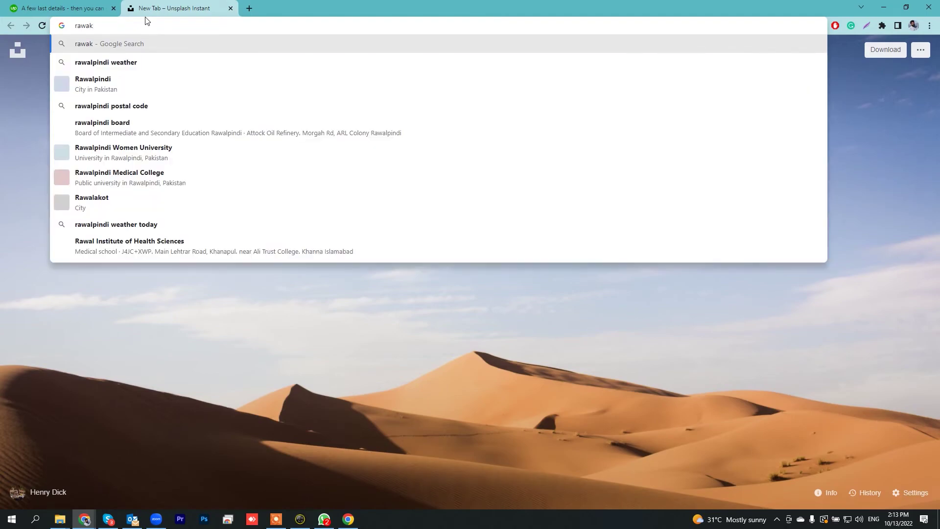
type("pin")
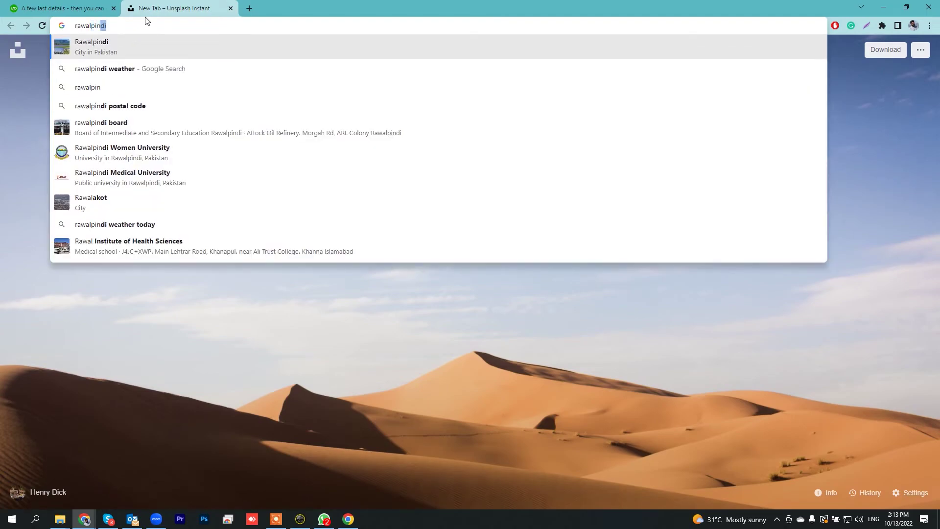
type("di postal")
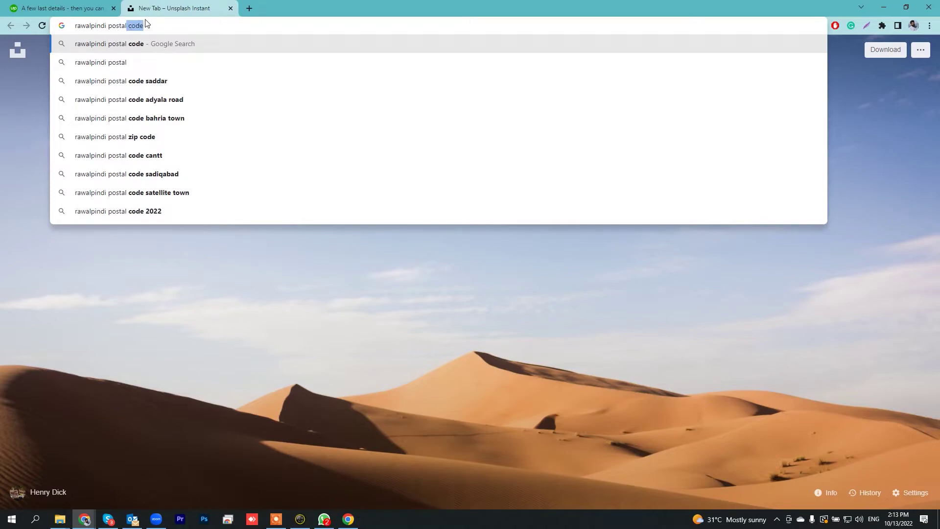
left_click(149, 42)
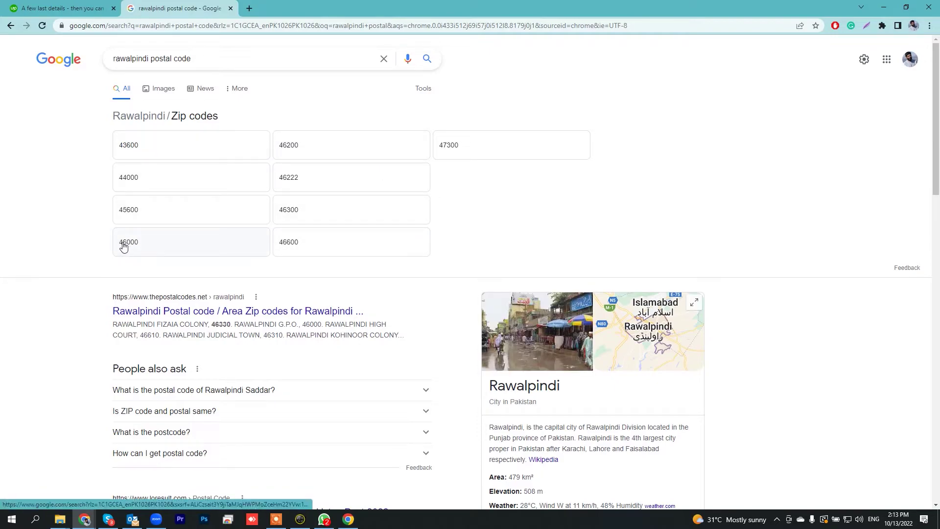
left_click(69, 5)
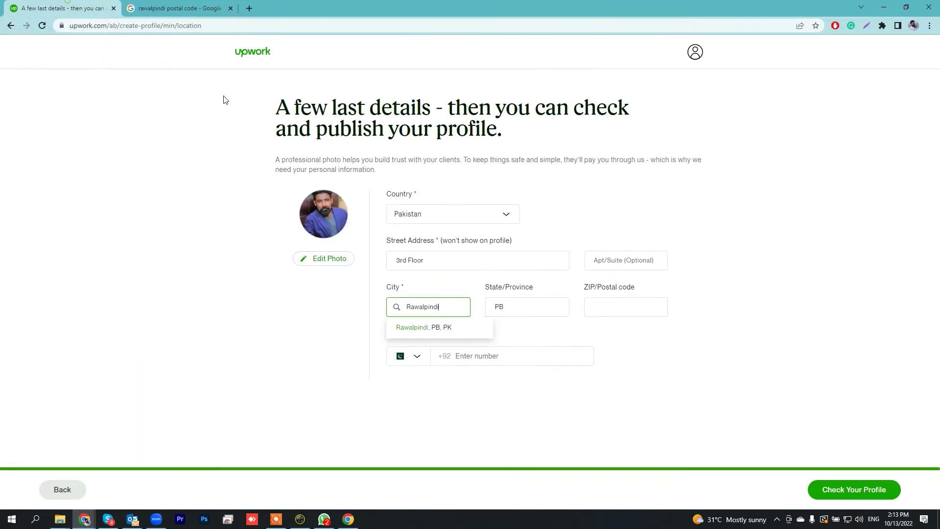
Enter ZIP code 46000 and the phone number, then go to the profile preview.
left_click(642, 312)
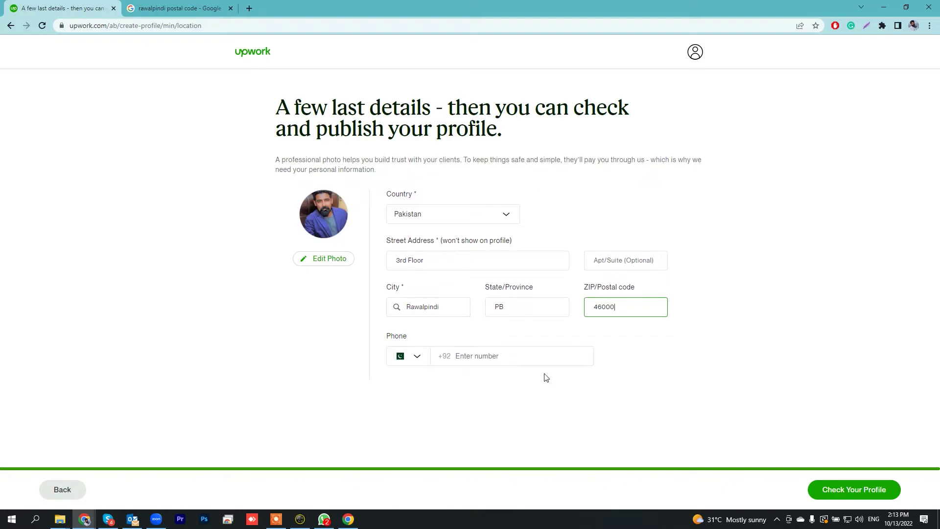
left_click(515, 360)
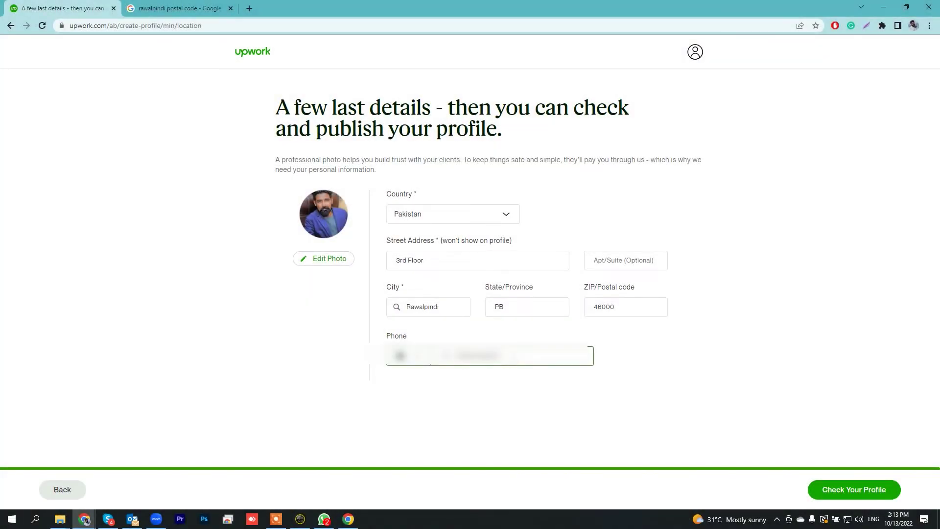
left_click(530, 384)
left_click(863, 489)
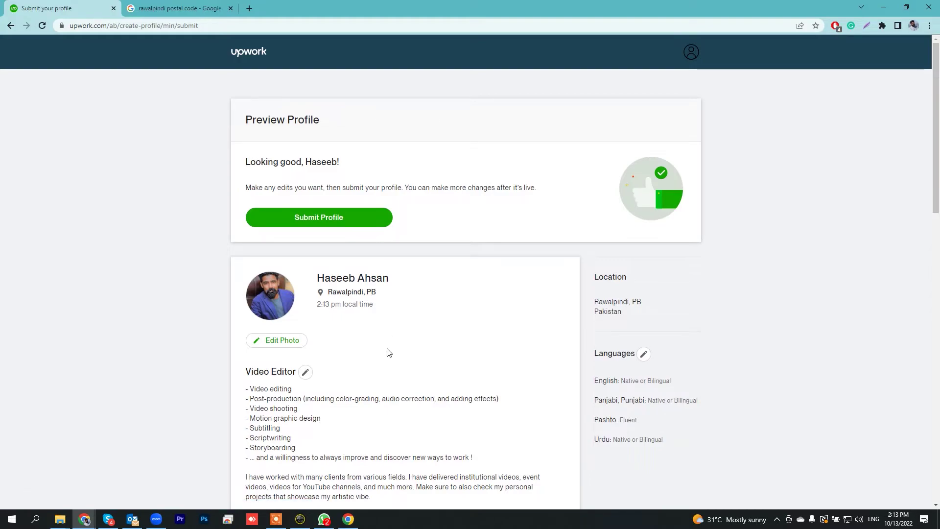
Review the profile preview, submit the profile, and continue to browse jobs.
scroll(389, 352, "down", 5)
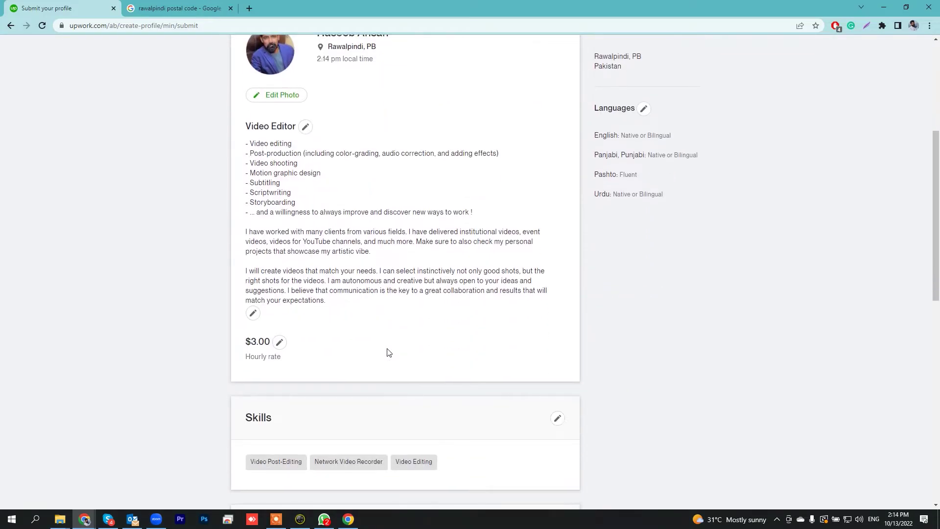
scroll(389, 353, "down", 9)
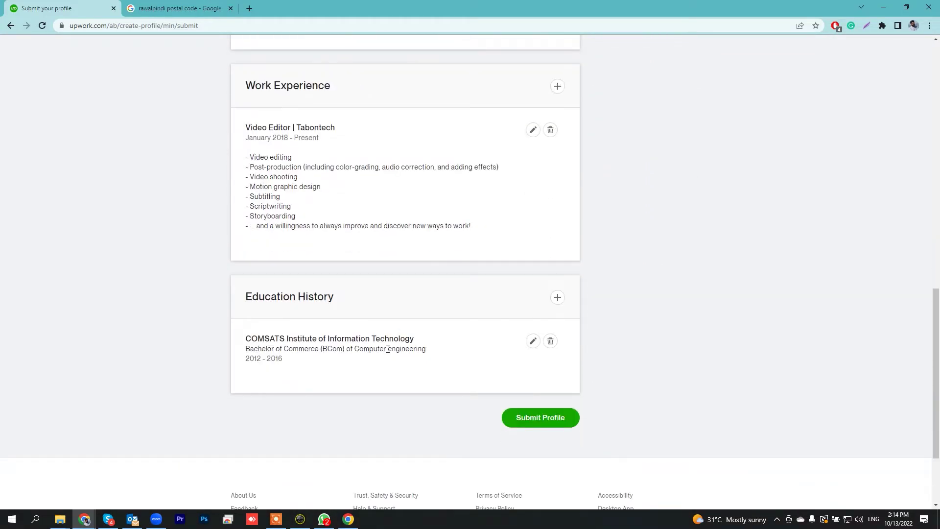
scroll(388, 349, "up", 14)
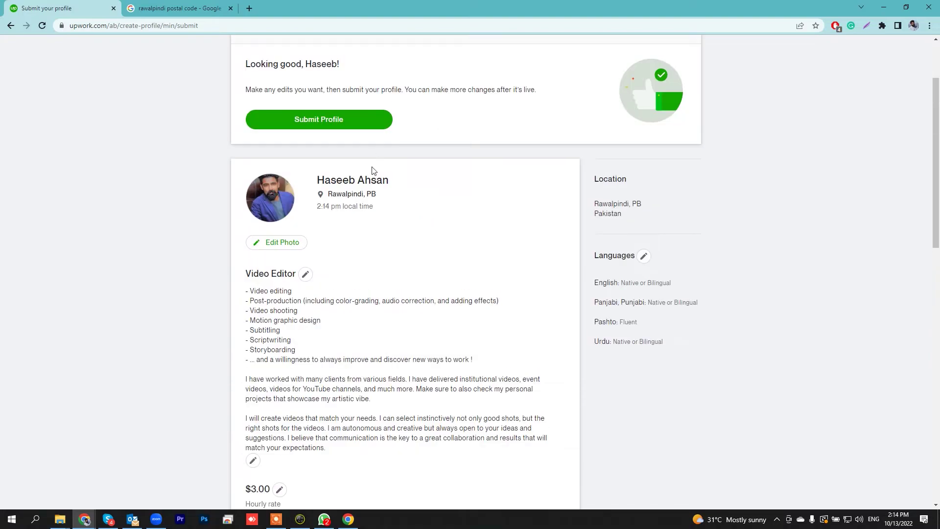
scroll(274, 118, "down", 3)
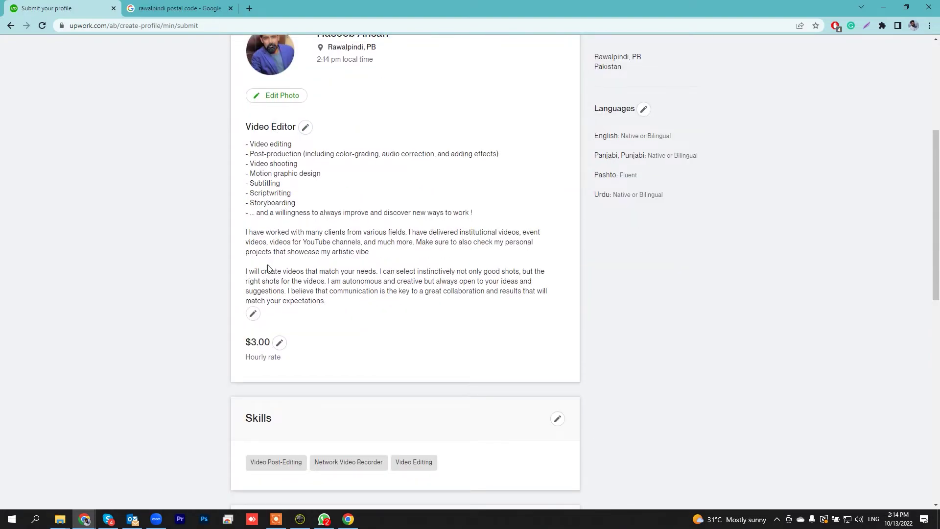
scroll(268, 268, "down", 8)
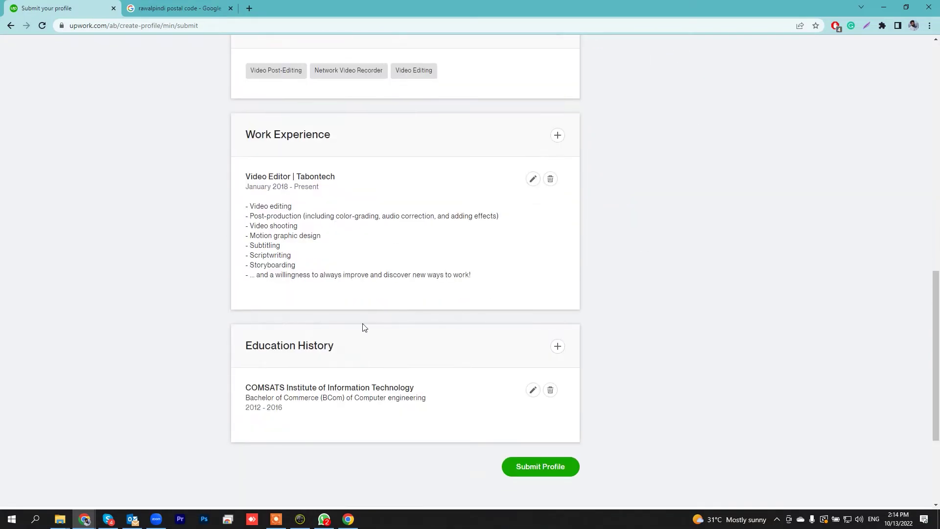
scroll(319, 359, "down", 3)
scroll(416, 306, "up", 14)
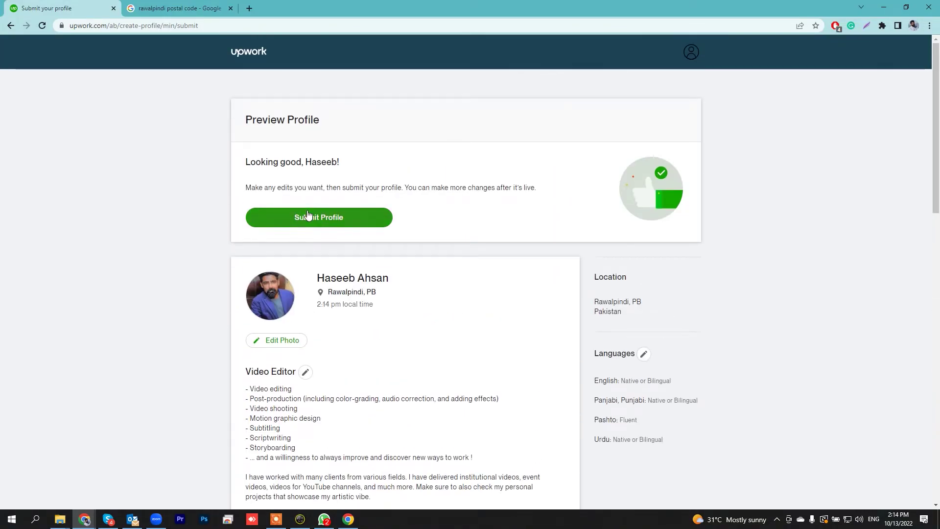
left_click(315, 219)
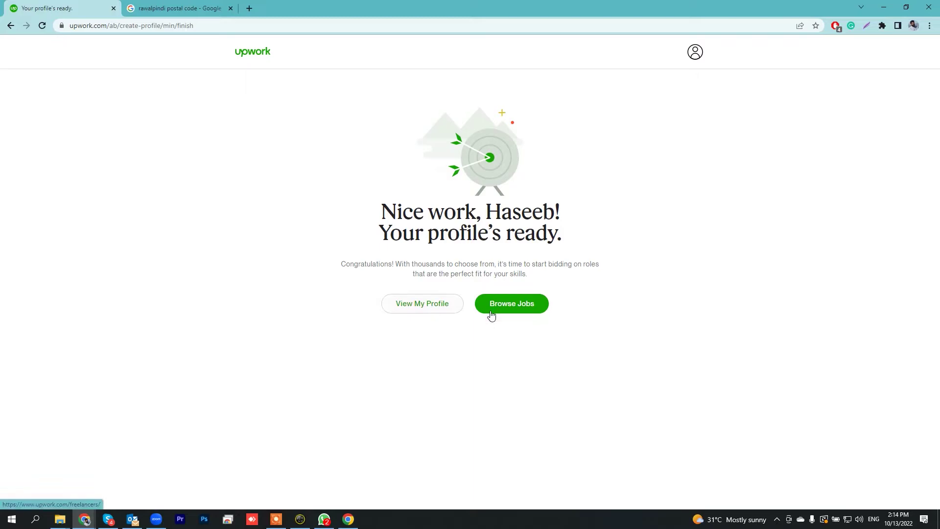
left_click(523, 309)
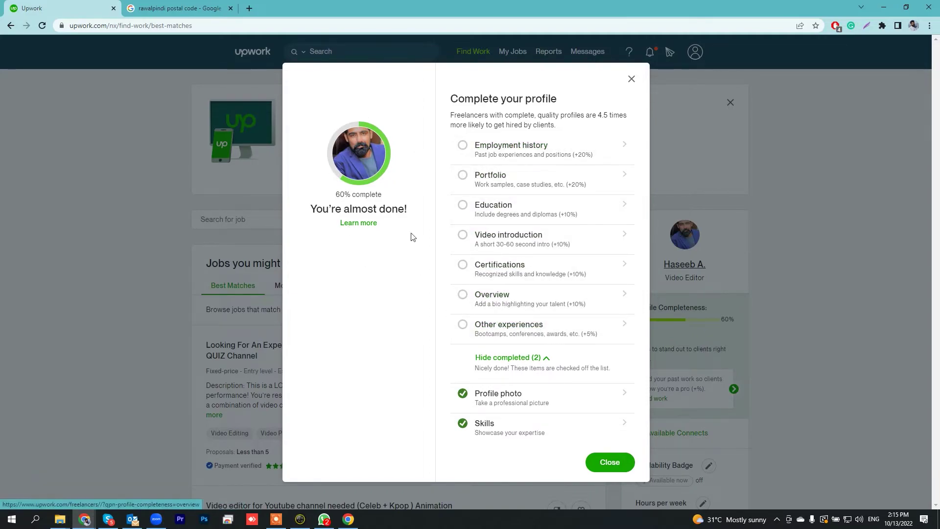
Close the profile overview and dismiss the congratulations, in-demand skills and getting-started banners.
left_click(610, 463)
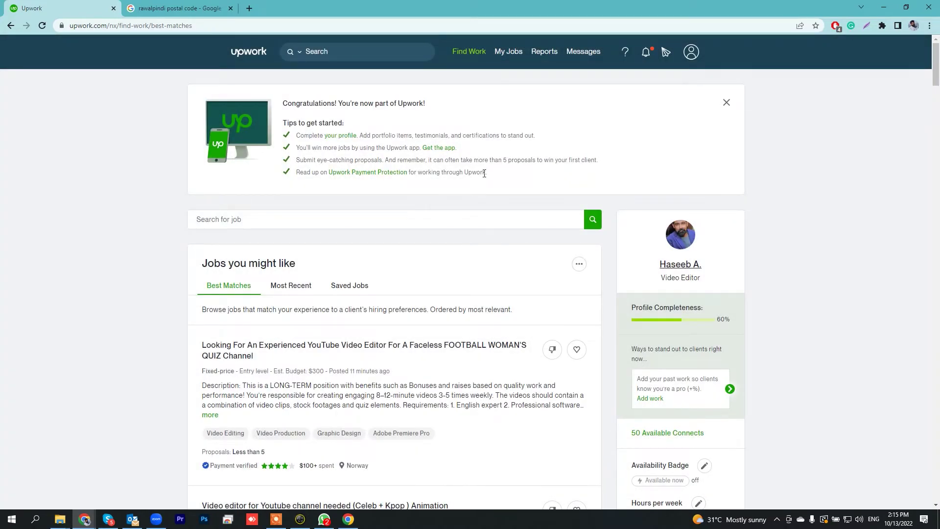
scroll(476, 218, "down", 3)
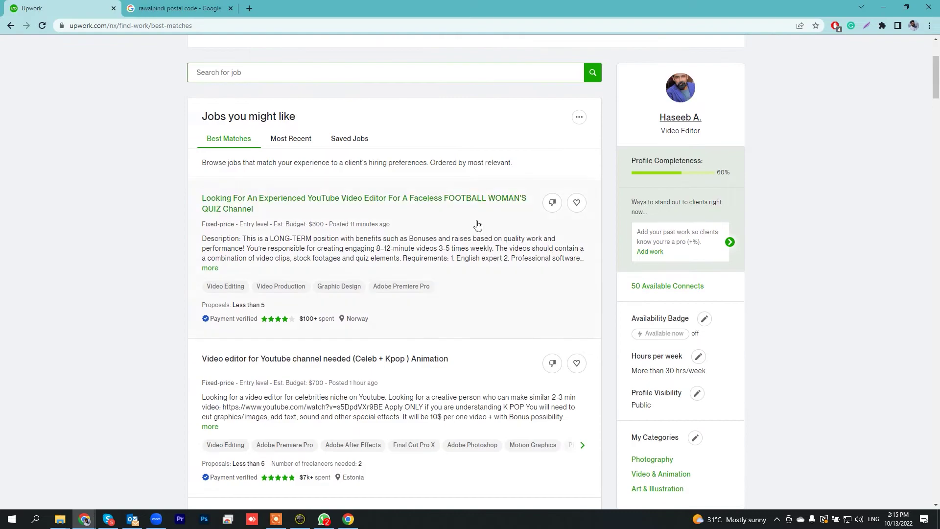
scroll(472, 223, "up", 3)
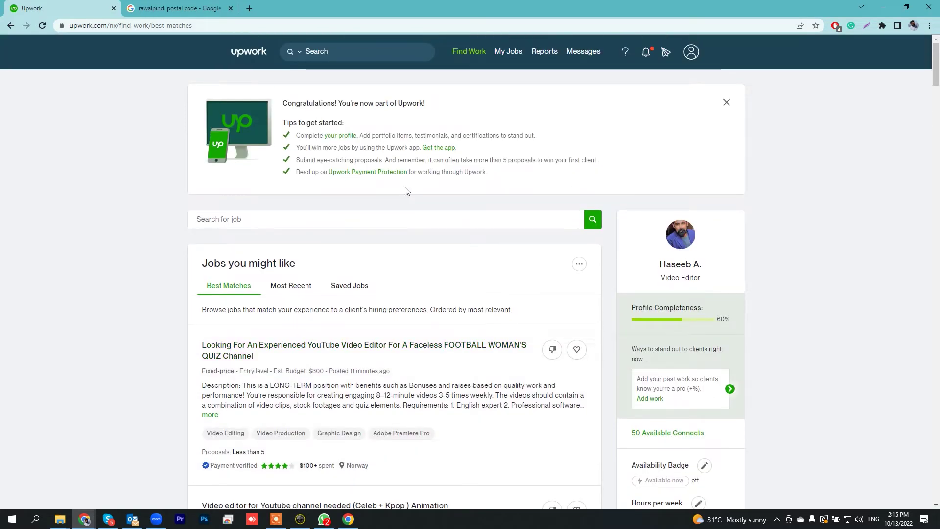
left_click(726, 103)
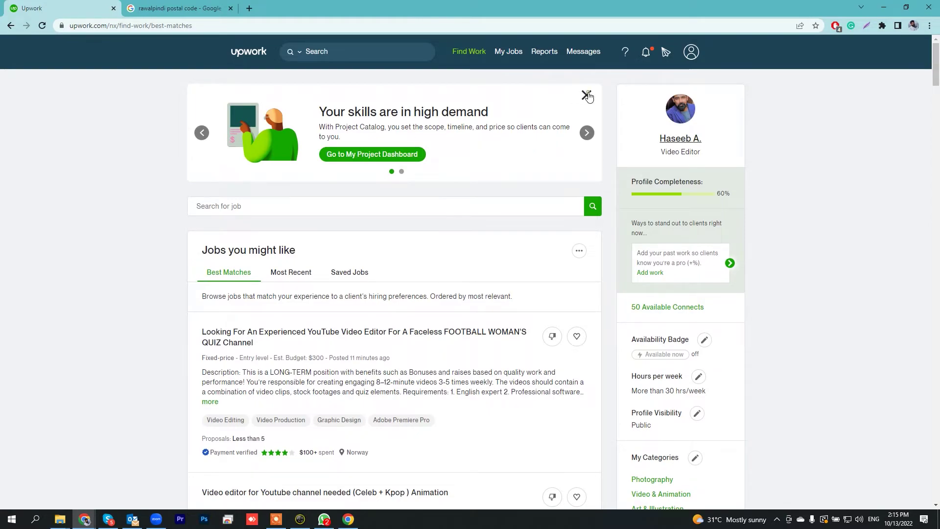
left_click(587, 94)
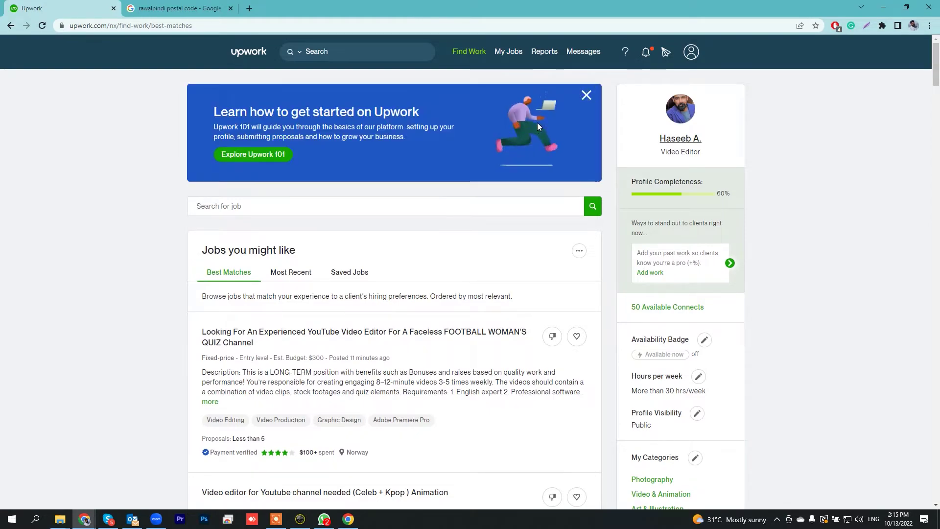
left_click(585, 95)
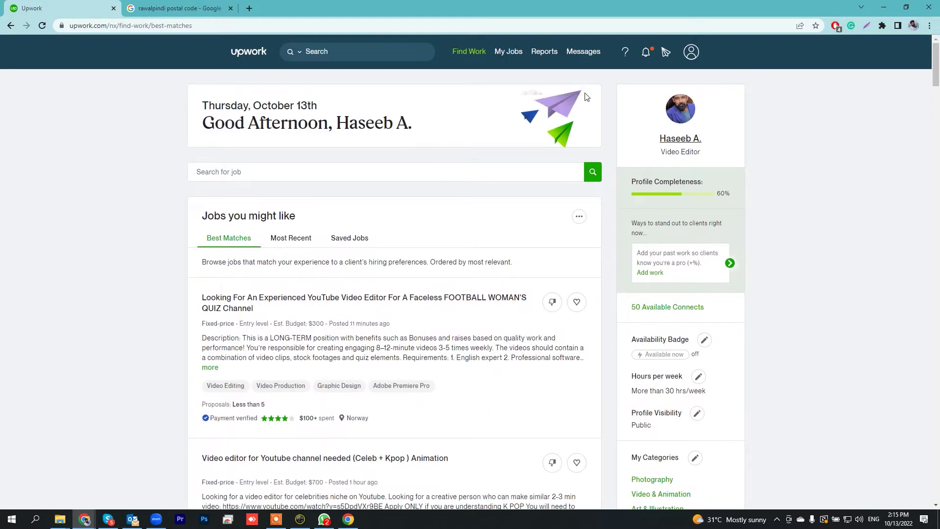
Search jobs for 'video editing', scan the results, and open the Podcast and Youtube video editor job.
left_click(475, 171)
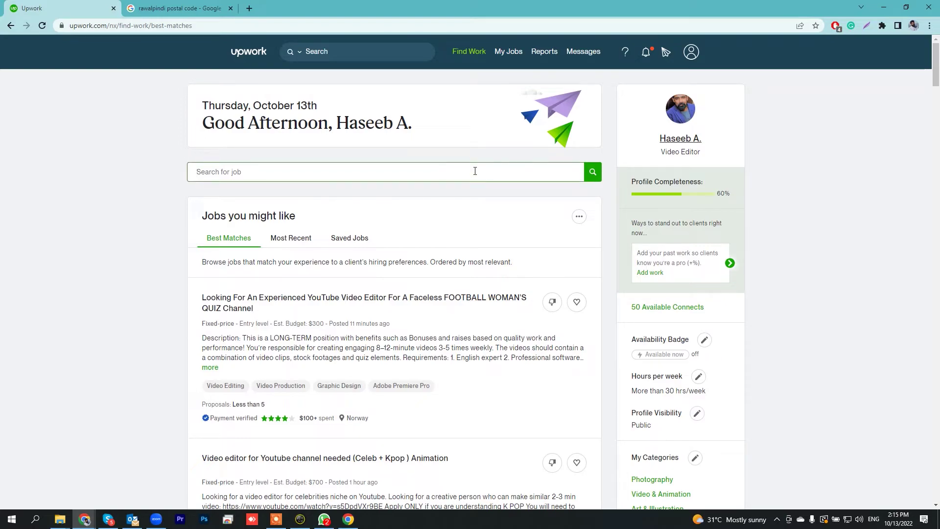
type("video ed")
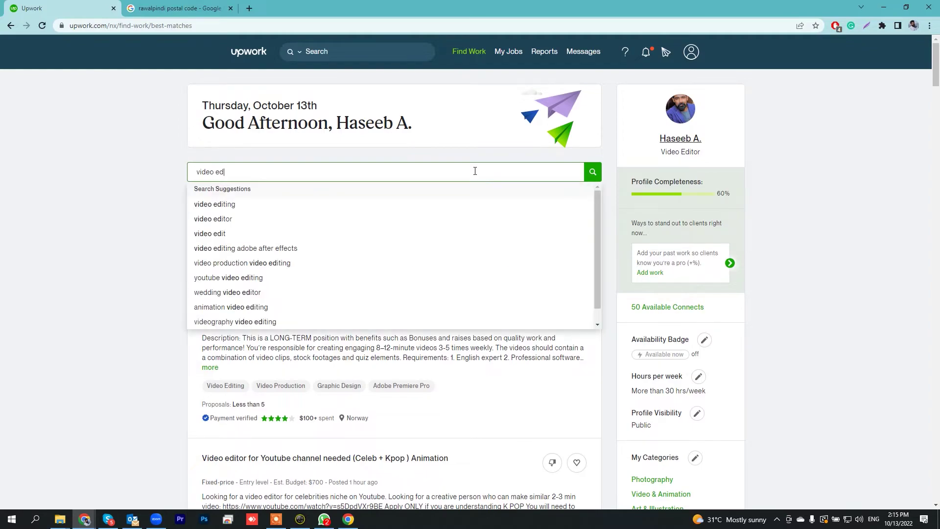
left_click(208, 205)
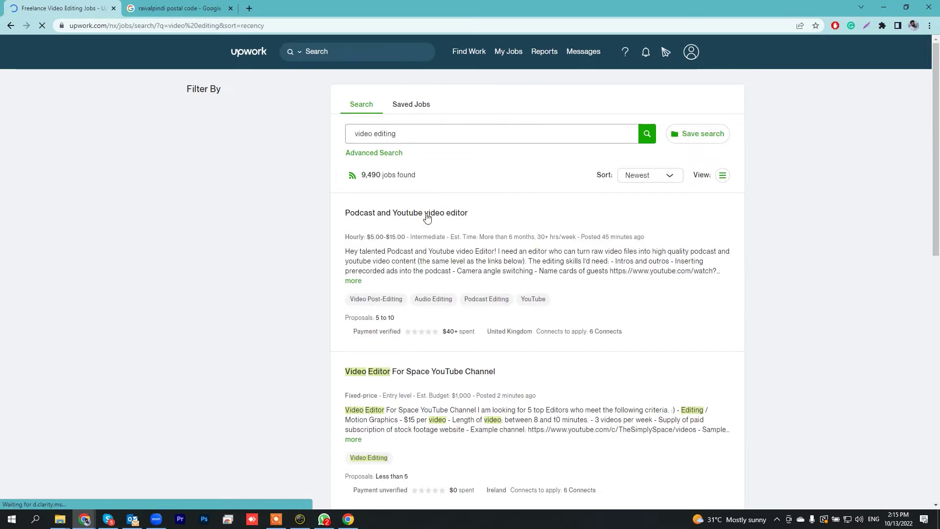
scroll(432, 342, "down", 20)
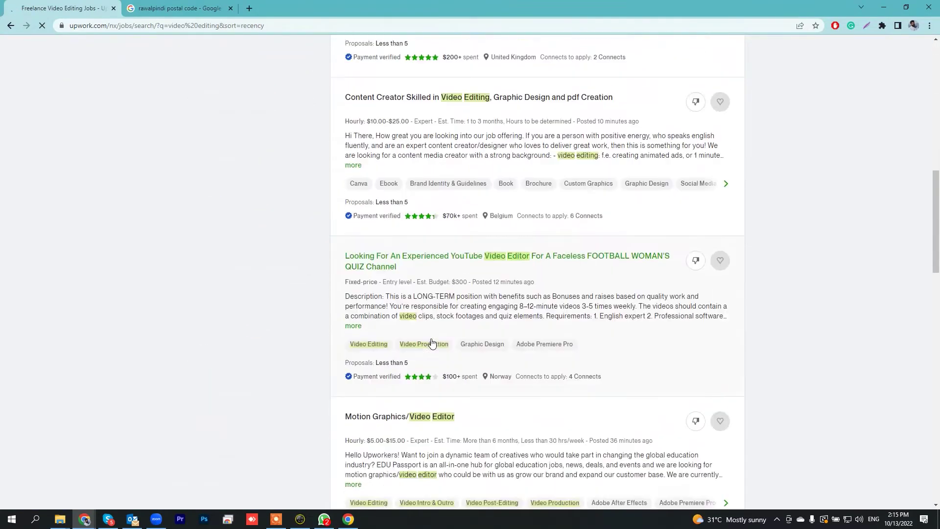
scroll(432, 343, "up", 20)
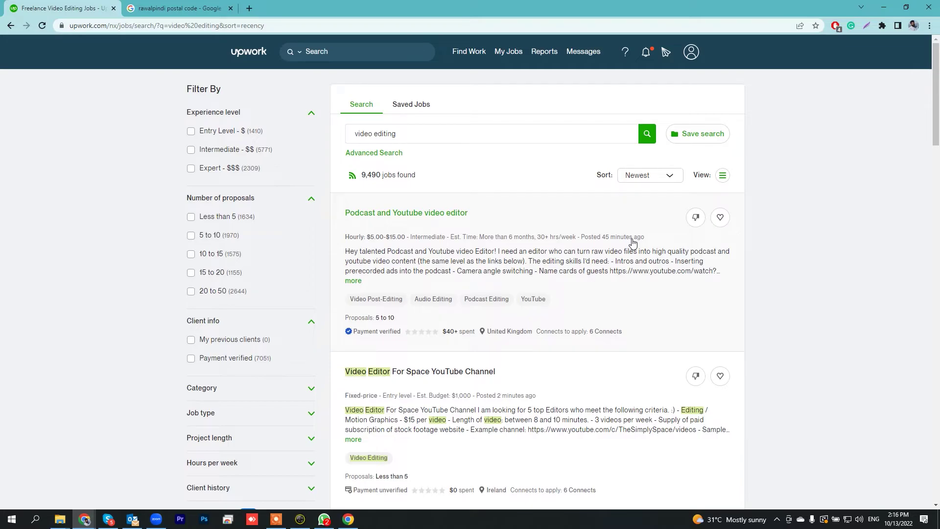
scroll(633, 244, "down", 17)
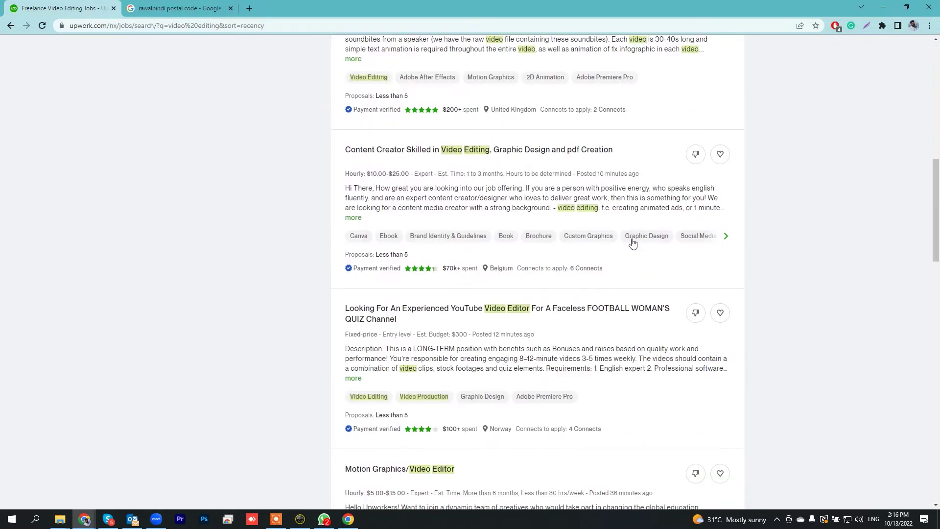
scroll(632, 243, "down", 16)
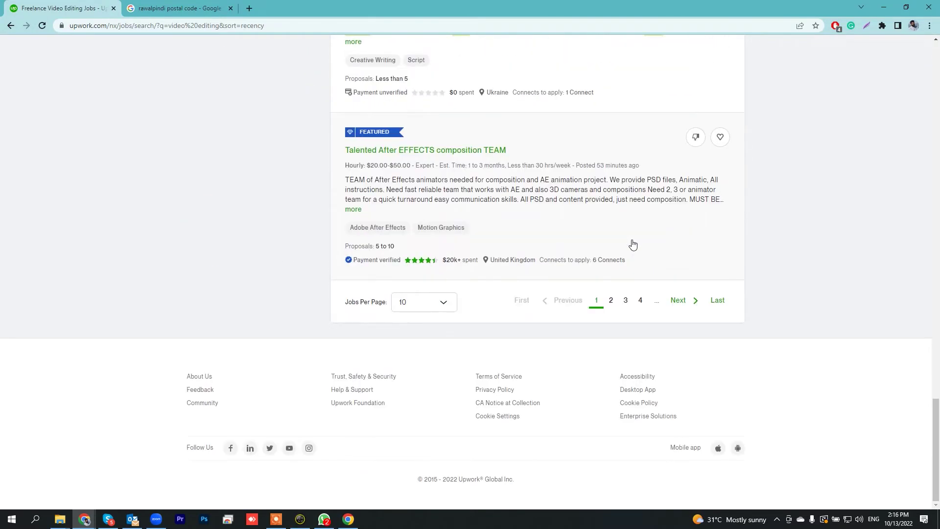
scroll(632, 244, "up", 7)
scroll(632, 243, "up", 20)
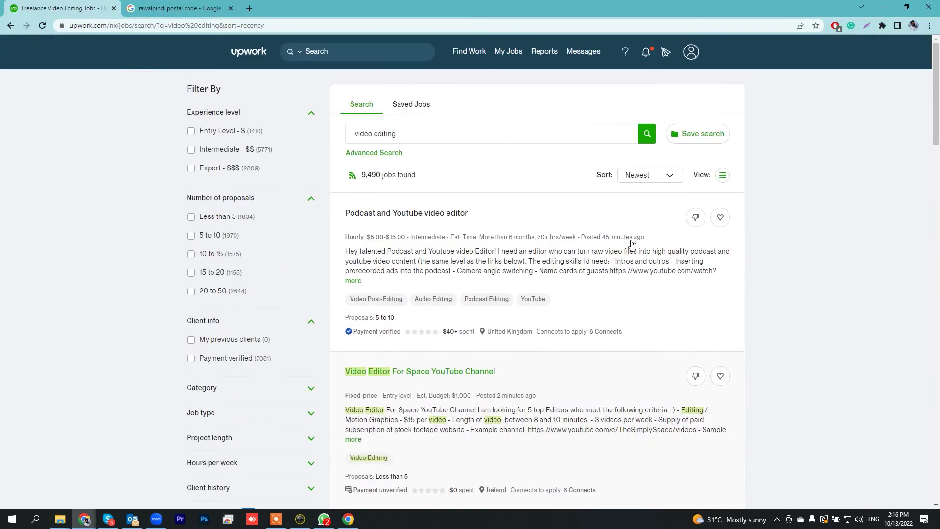
left_click(398, 214)
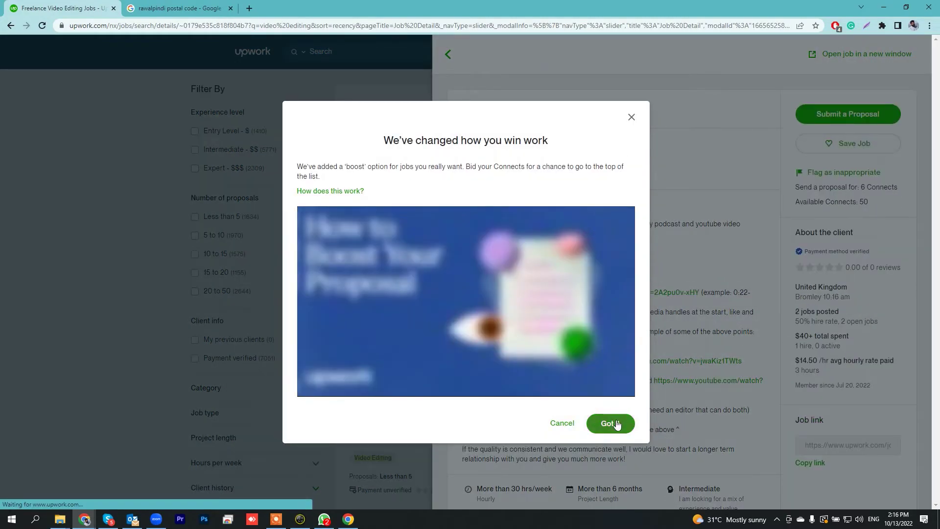
Dismiss the boost announcement and read through the job details, including its 6-Connect proposal cost.
left_click(616, 424)
scroll(570, 287, "down", 4)
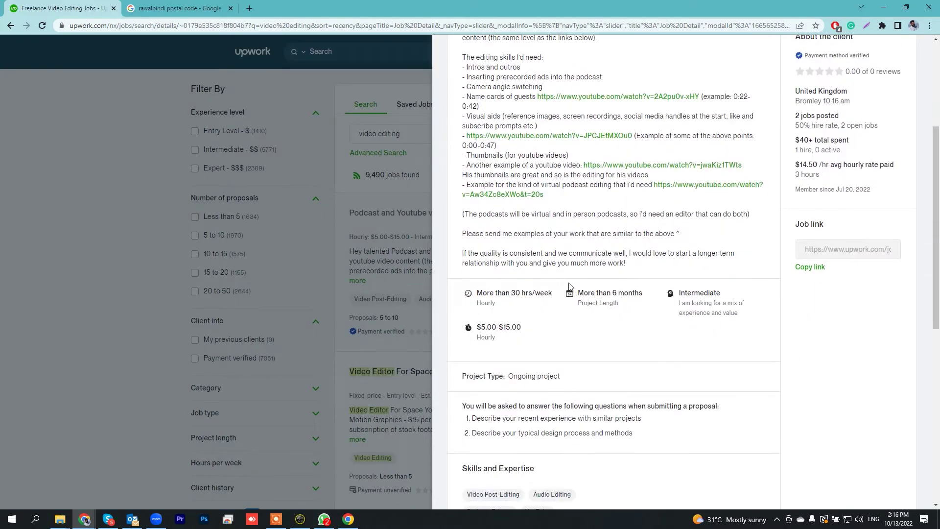
scroll(569, 286, "up", 4)
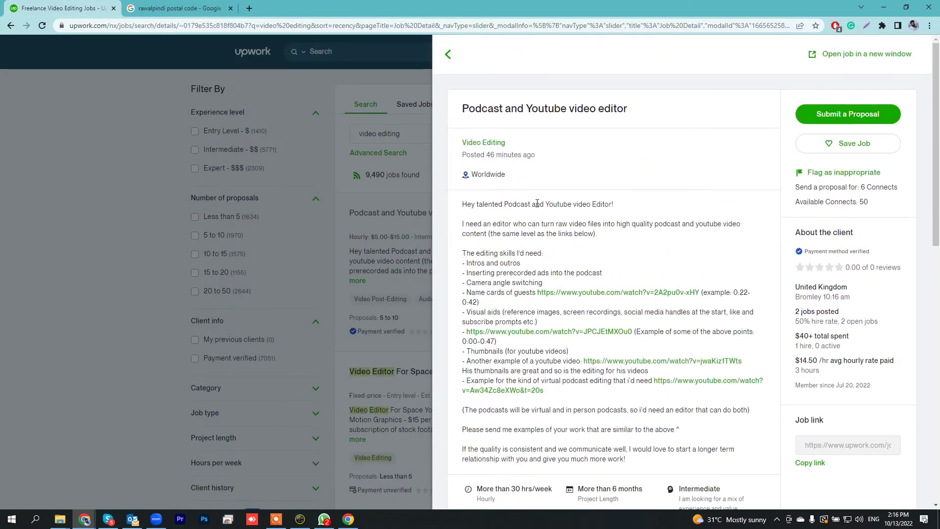
scroll(549, 249, "down", 6)
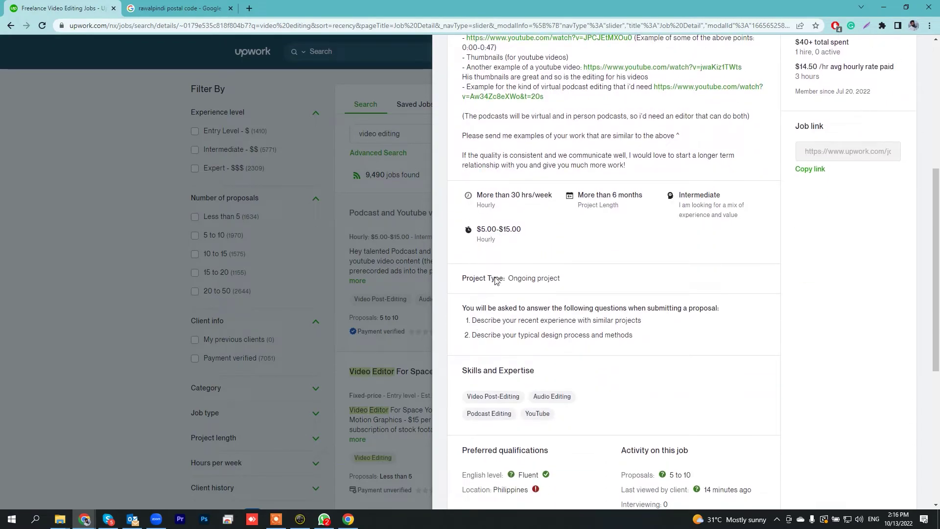
scroll(495, 279, "up", 2)
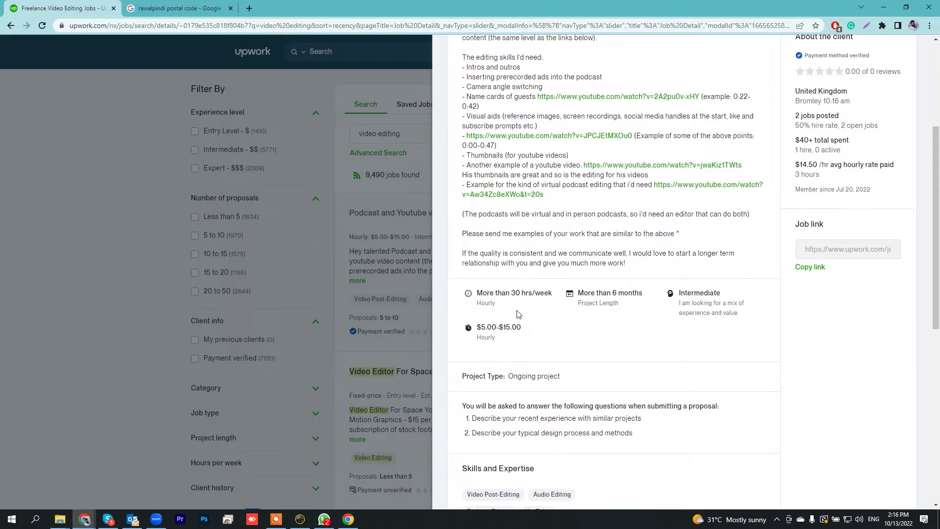
scroll(518, 314, "down", 3)
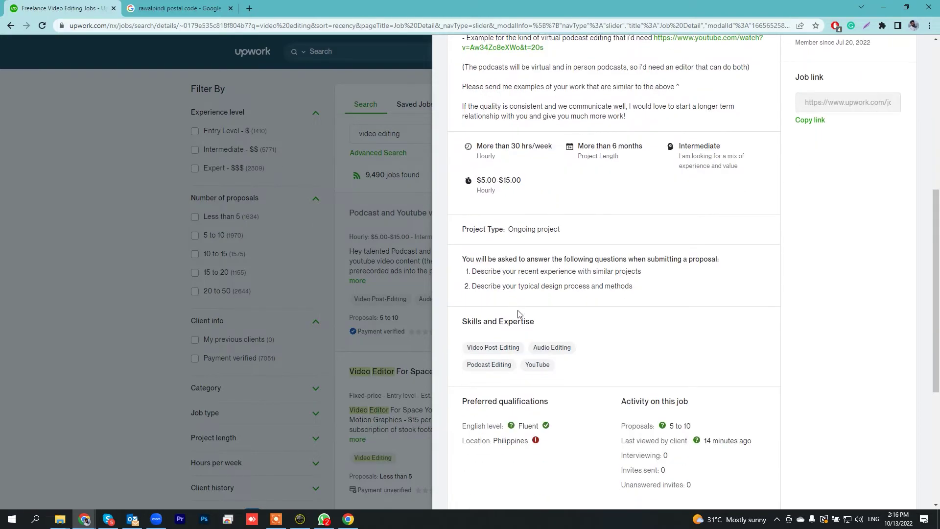
scroll(536, 306, "down", 3)
scroll(536, 308, "up", 2)
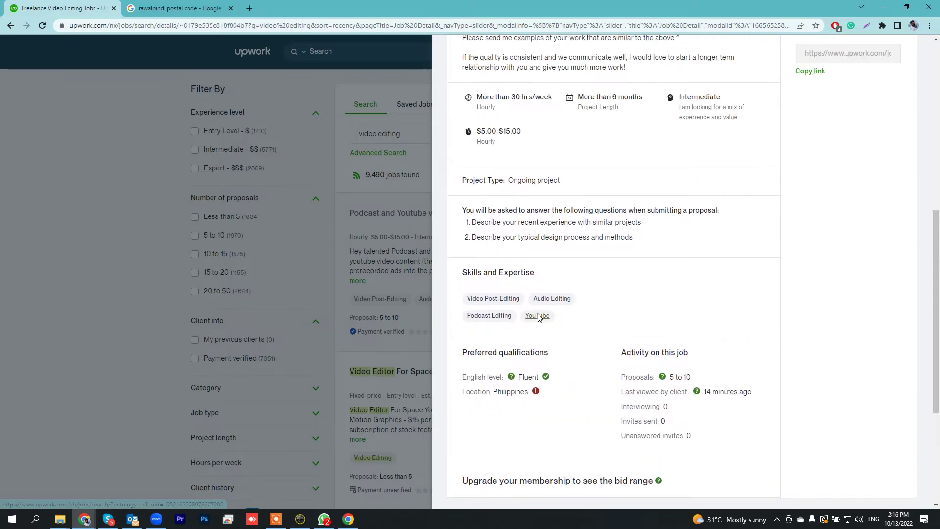
scroll(534, 310, "up", 2)
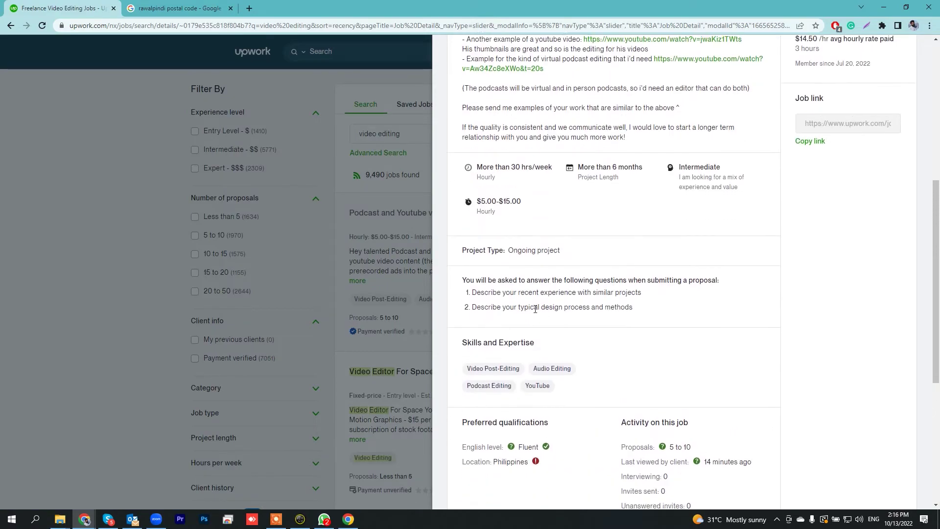
scroll(497, 223, "down", 2)
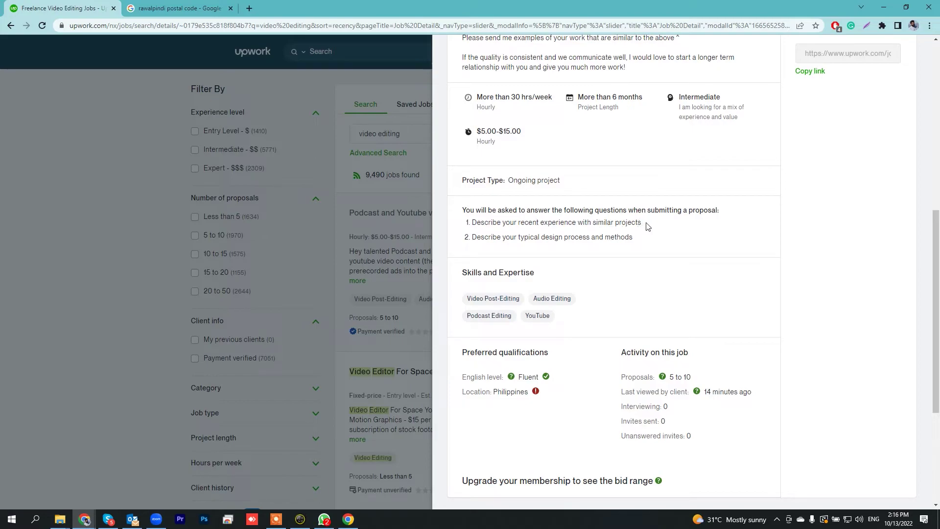
scroll(624, 272, "up", 2)
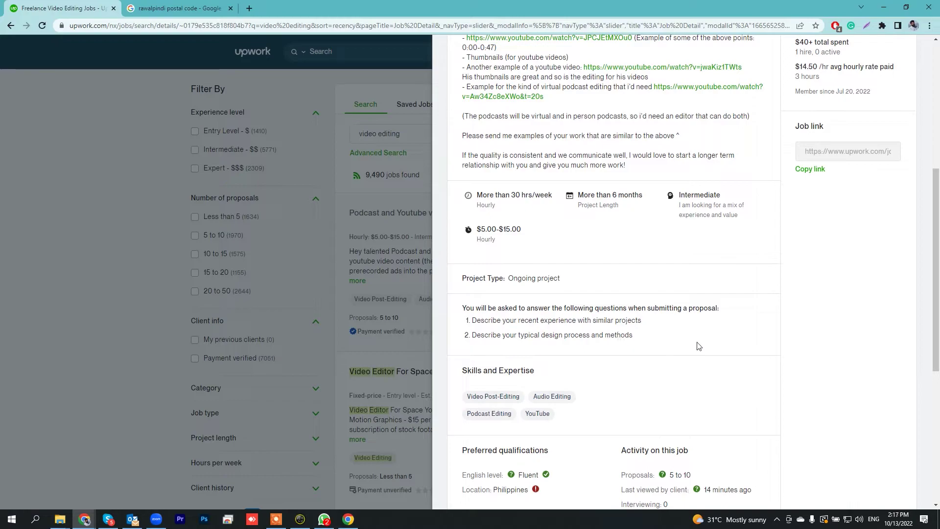
scroll(699, 346, "down", 3)
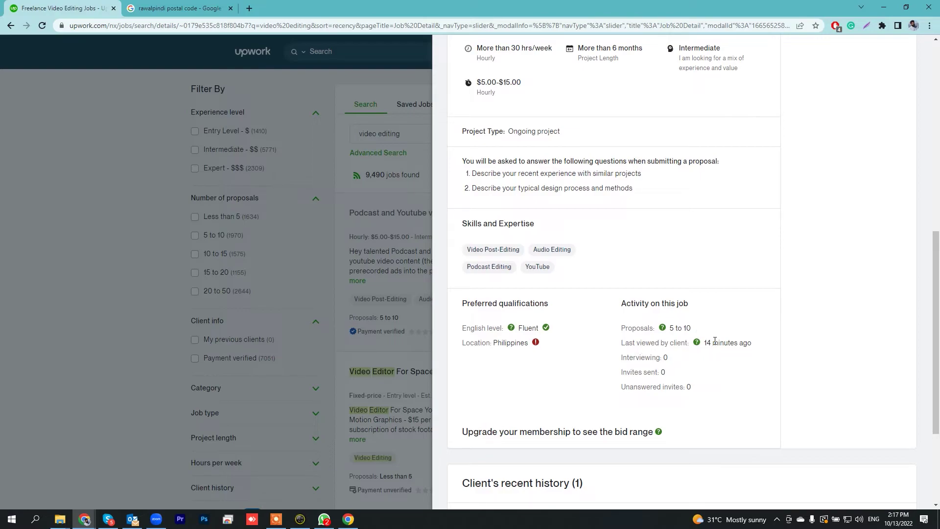
Highlight the Interviewing: 0 and Invites sent: 0 figures, then clear the selection.
left_click_drag(621, 358, 678, 357)
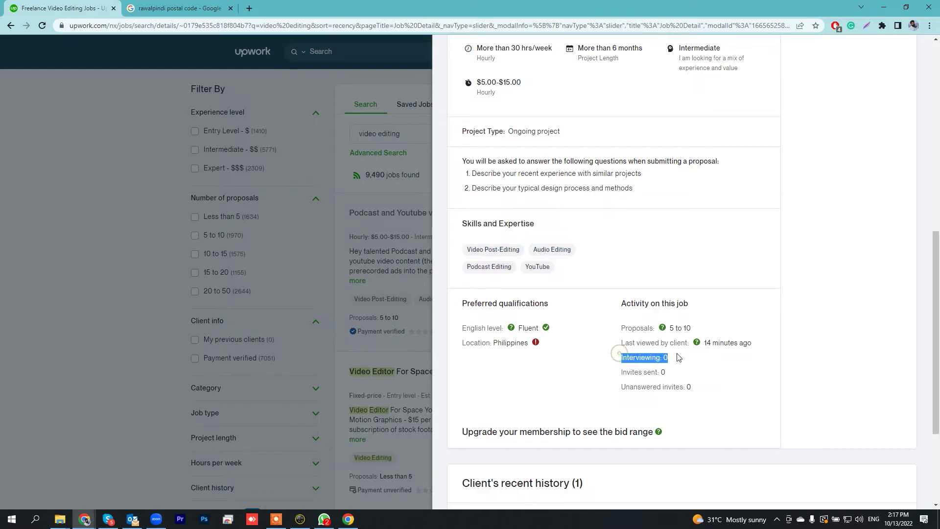
left_click_drag(626, 372, 687, 374)
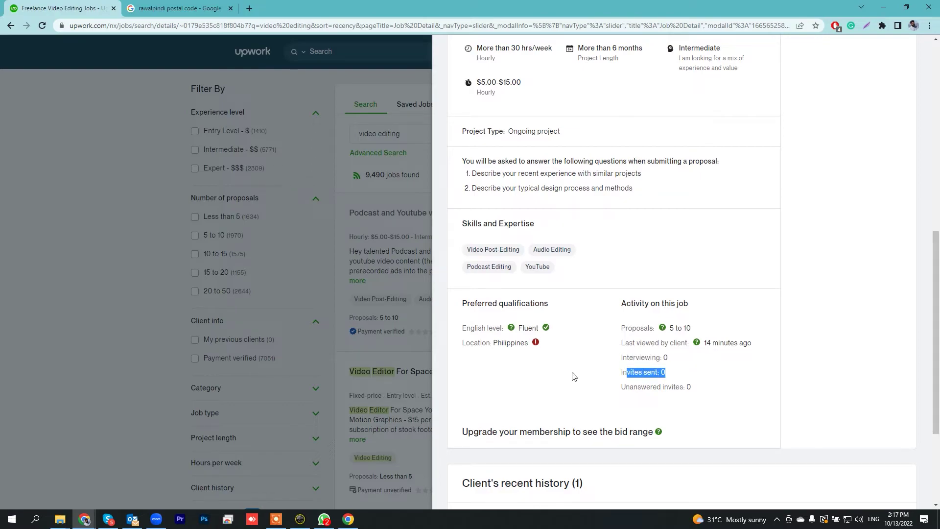
left_click(572, 373)
scroll(528, 358, "up", 5)
scroll(528, 358, "up", 4)
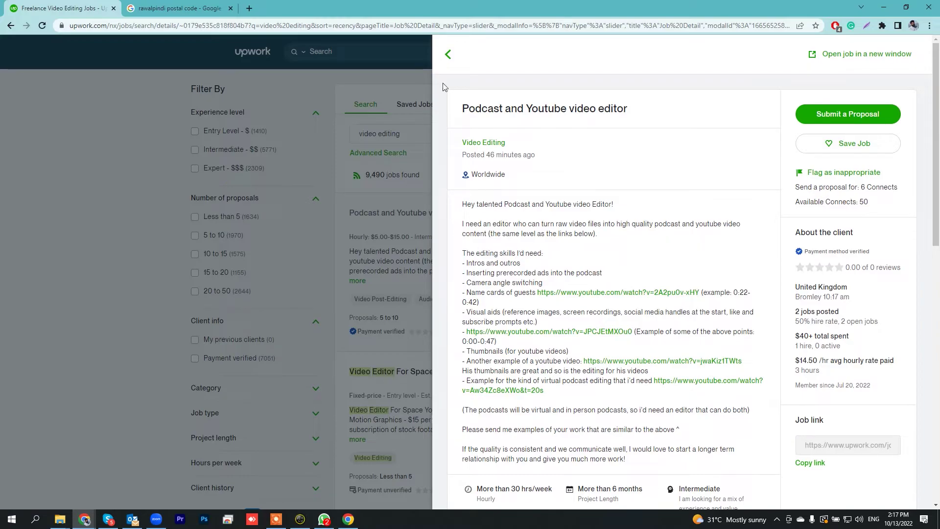
Close the podcast job and open the Motion Graphics/Video Editor job from the results.
left_click(302, 80)
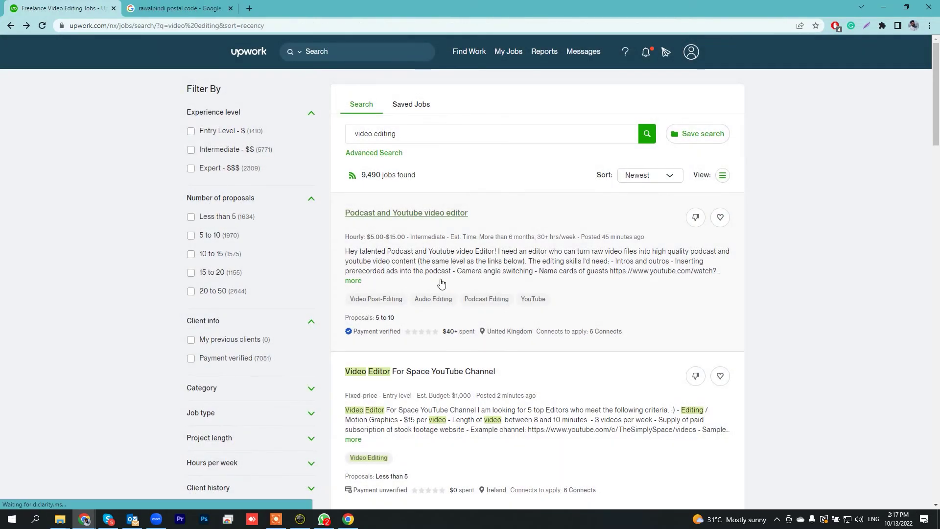
scroll(402, 228, "down", 8)
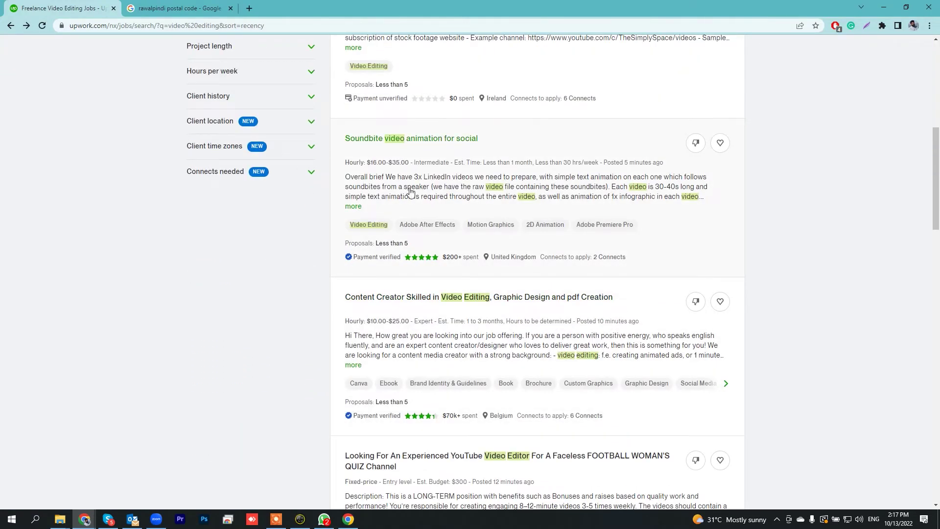
scroll(490, 206, "down", 2)
scroll(373, 289, "down", 2)
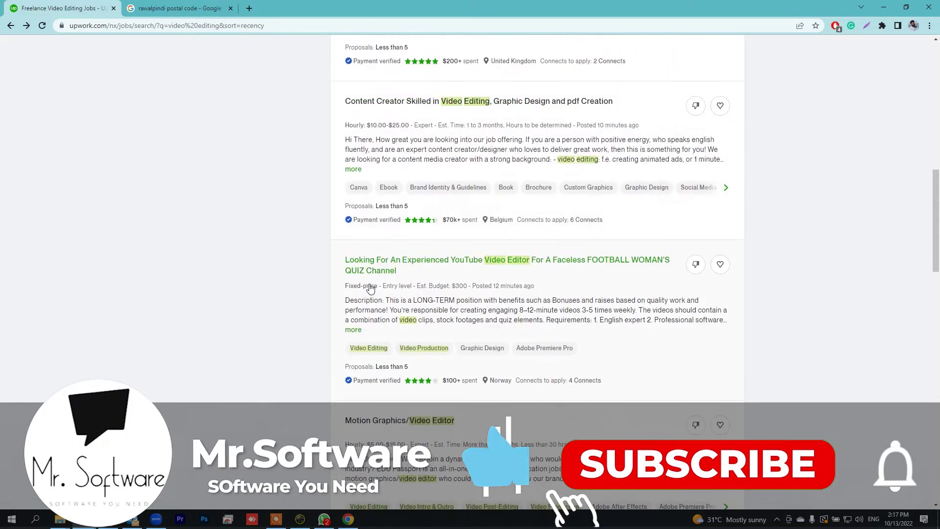
scroll(386, 335, "down", 2)
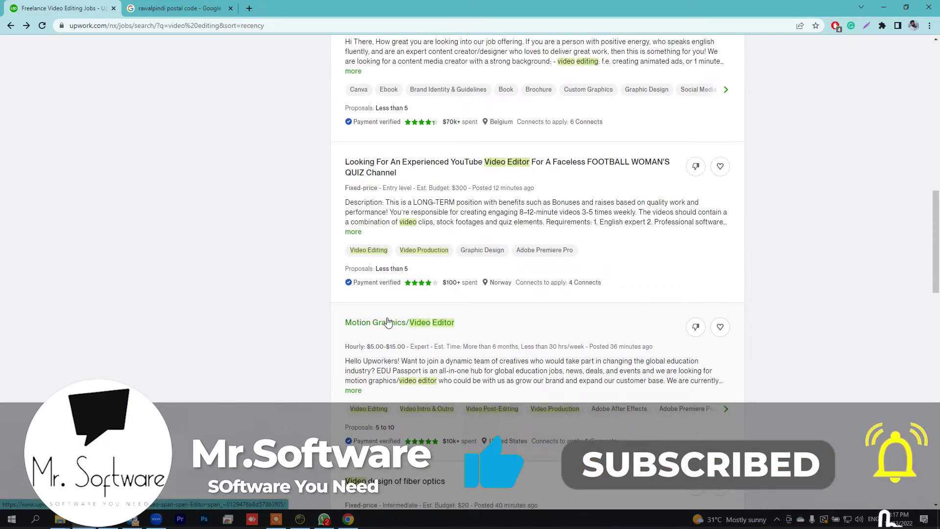
left_click(386, 322)
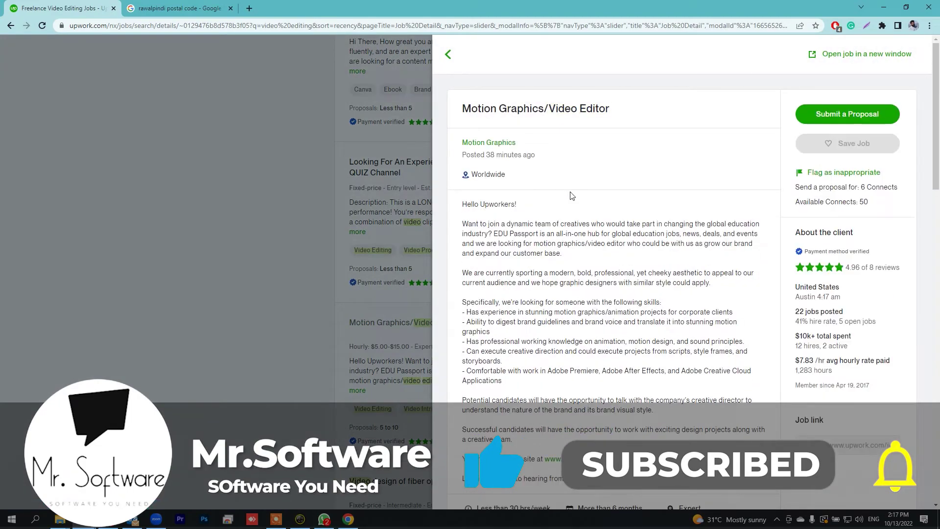
Read through the Motion Graphics/Video Editor job and start a proposal for it.
scroll(572, 196, "down", 6)
scroll(572, 196, "down", 4)
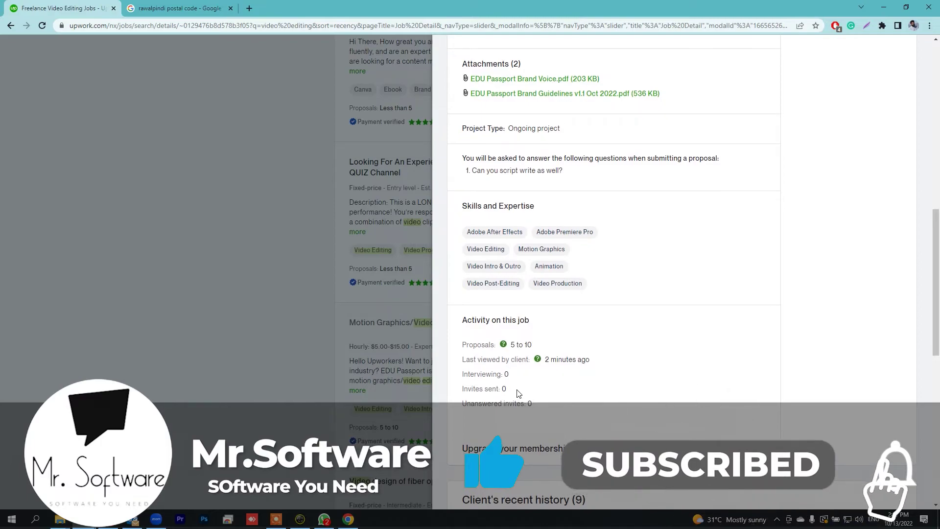
scroll(515, 394, "up", 10)
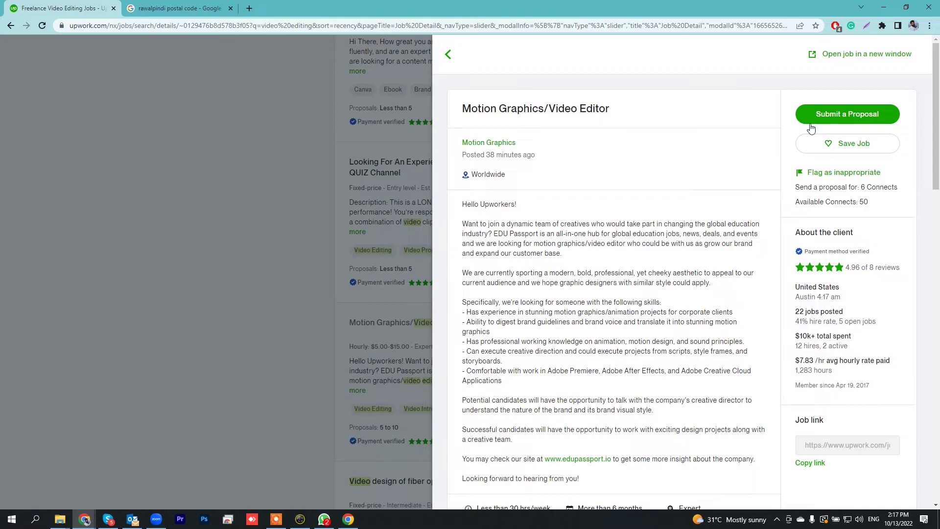
left_click(849, 117)
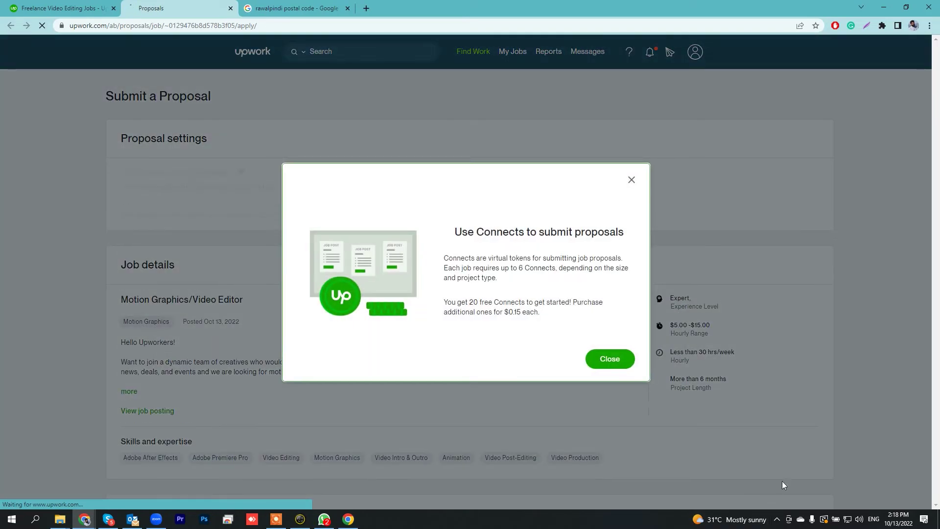
Change the hourly bid from 3 to $7.00/hr, netting $5.60/hr after the 20% fee.
left_click(617, 363)
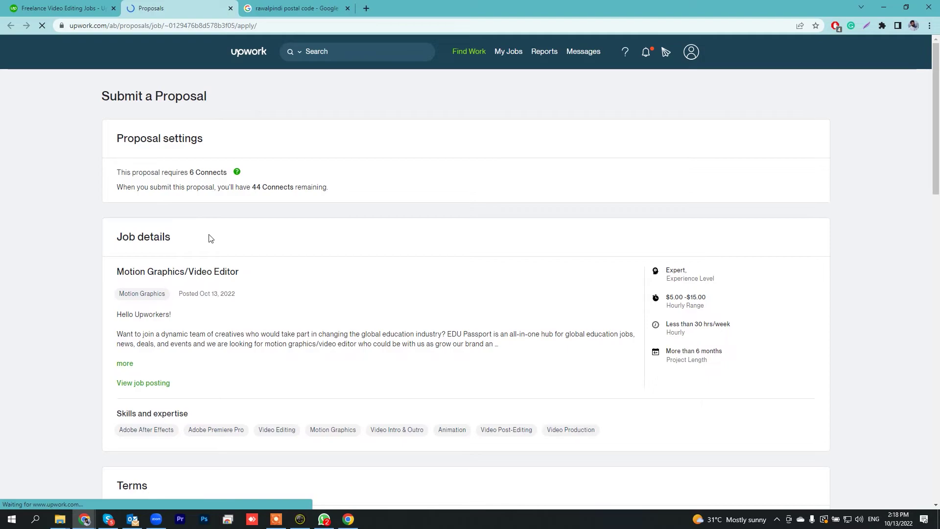
scroll(216, 159, "down", 4)
scroll(132, 248, "down", 2)
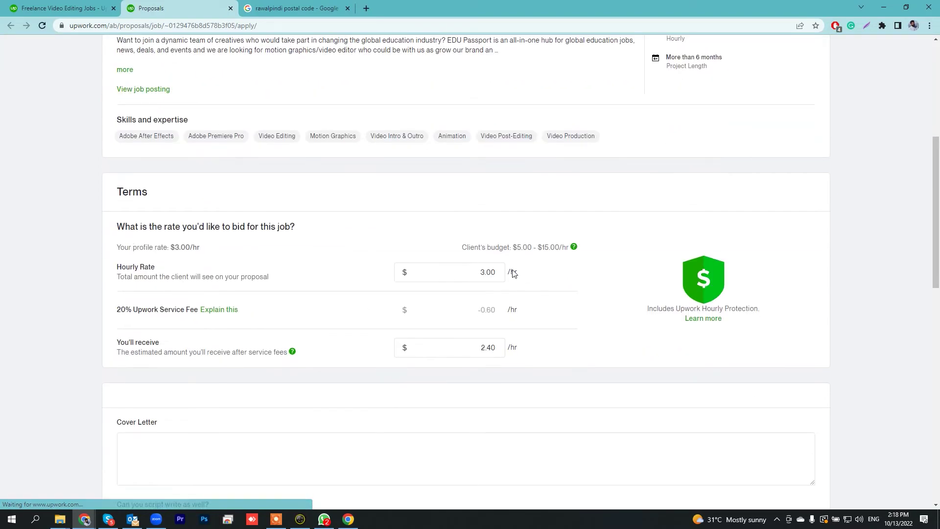
left_click_drag(486, 272, 480, 272)
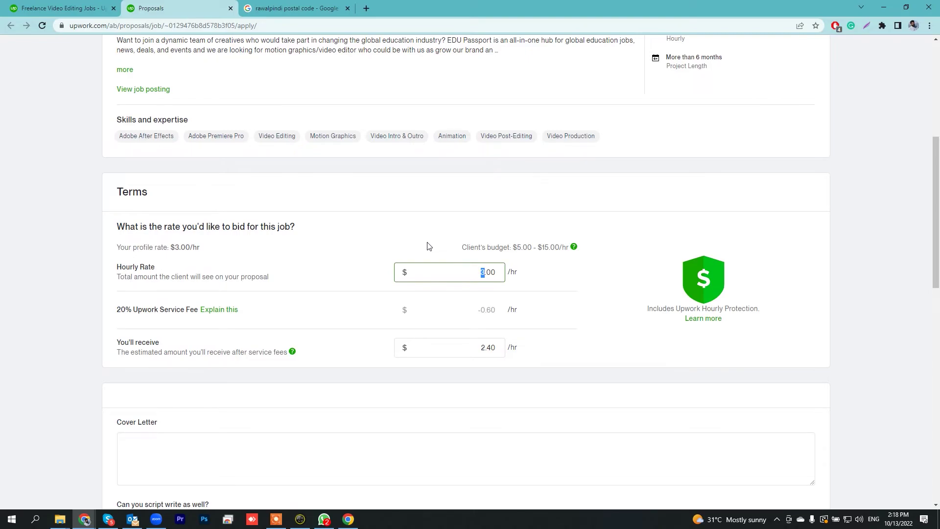
type("7")
scroll(509, 333, "down", 3)
left_click(486, 297)
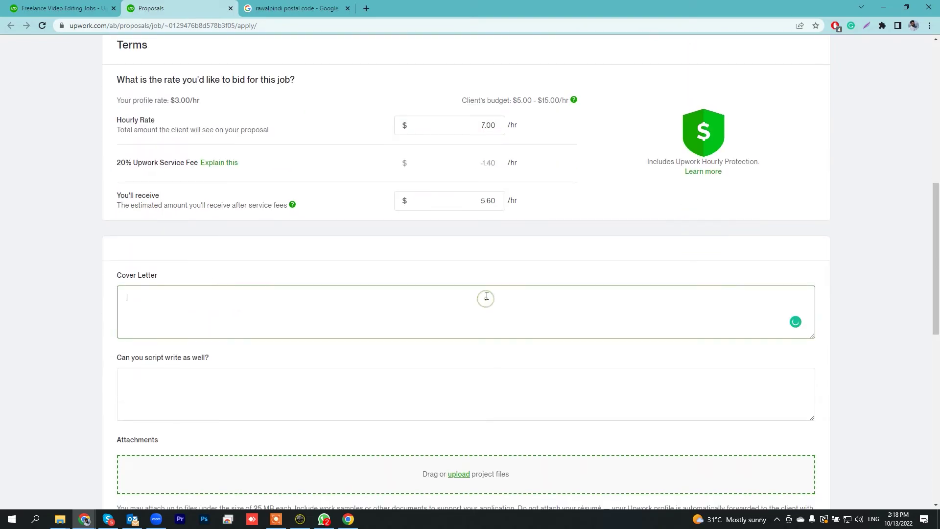
left_click(285, 312)
scroll(288, 313, "down", 1)
scroll(287, 313, "up", 7)
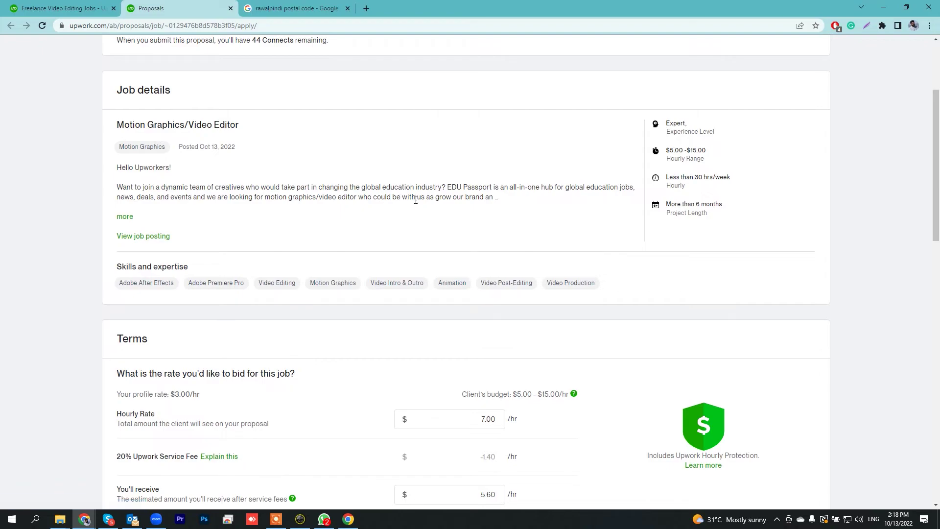
scroll(342, 191, "down", 2)
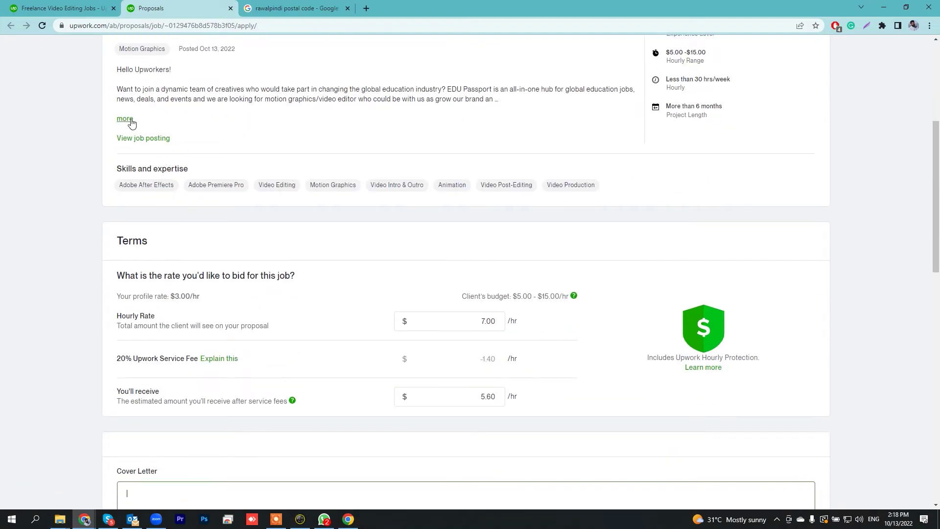
scroll(141, 414, "down", 1)
scroll(141, 415, "down", 4)
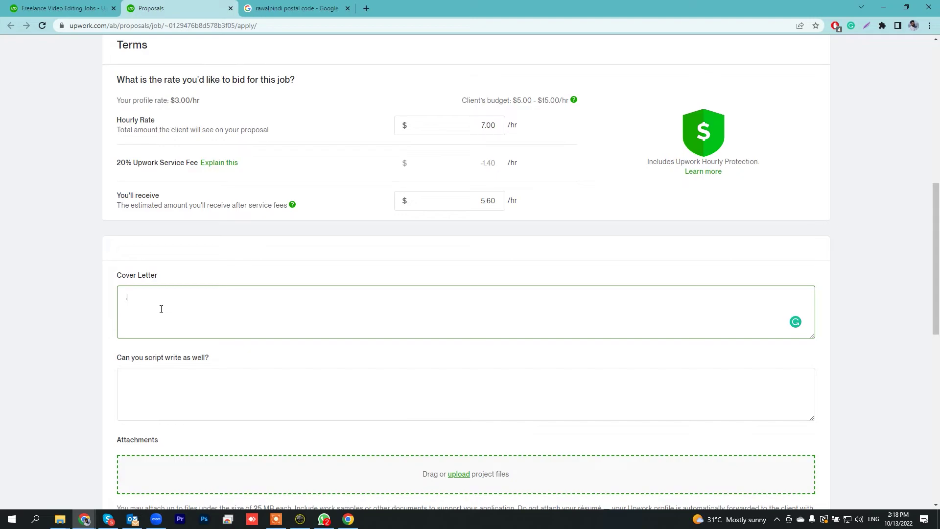
scroll(161, 309, "down", 3)
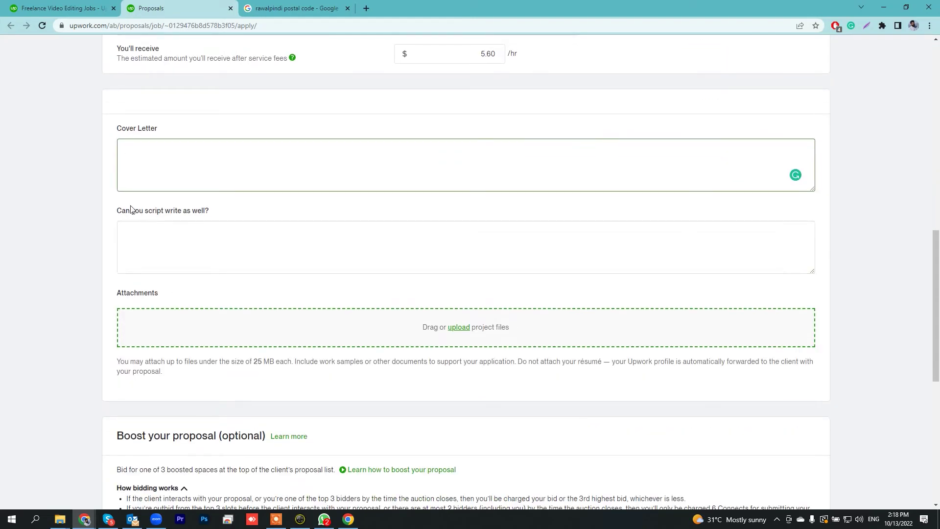
left_click(157, 238)
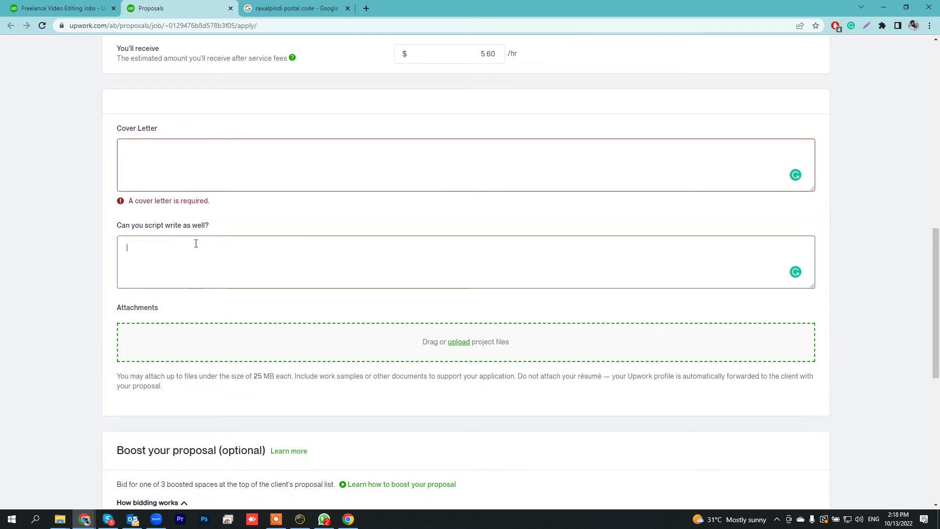
scroll(212, 254, "up", 1)
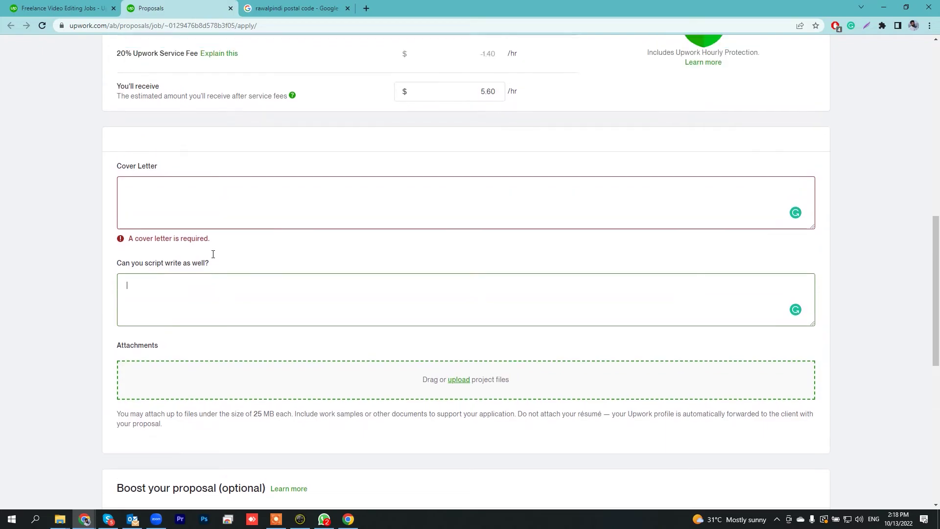
scroll(155, 215, "down", 2)
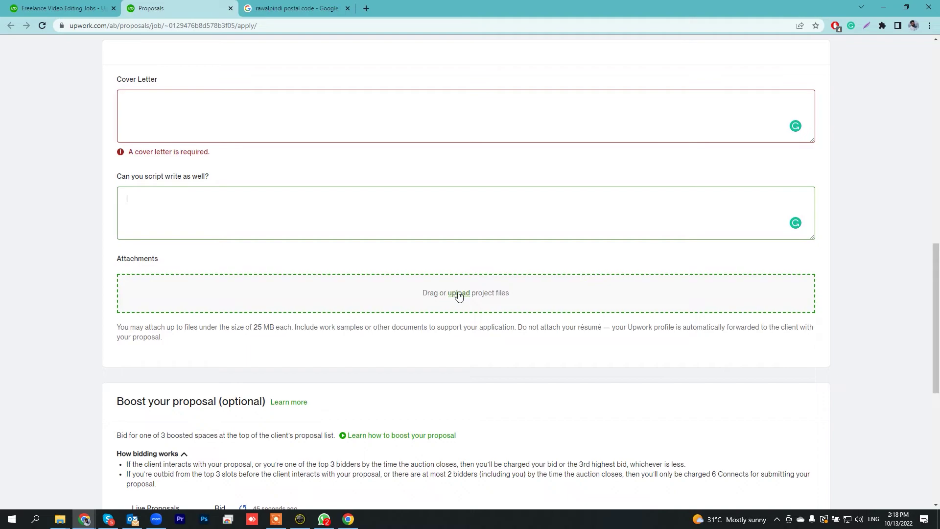
scroll(362, 356, "down", 4)
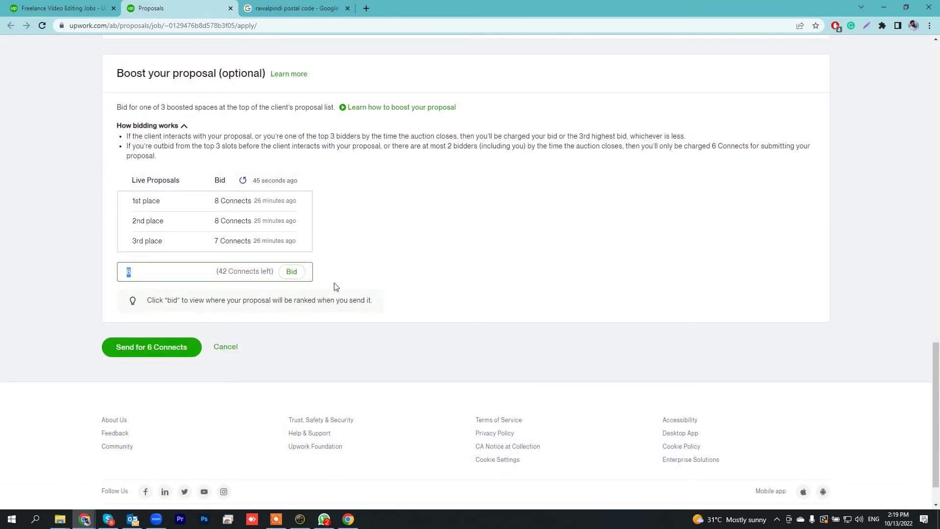
Raise the boost bid from 8 to 9 Connects, leaving 41, and try sending for 6 Connects.
left_click(335, 289)
left_click(142, 273)
left_click_drag(140, 272, 36, 251)
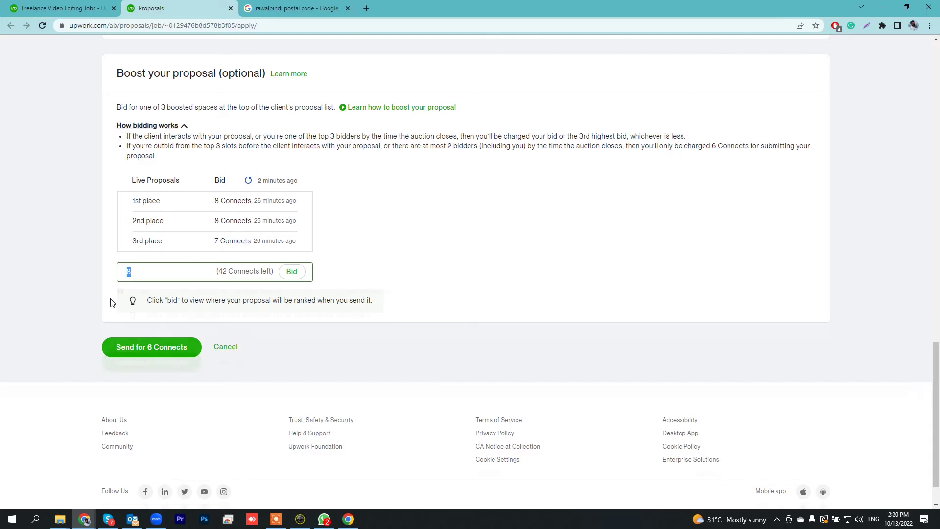
key("BackSpace")
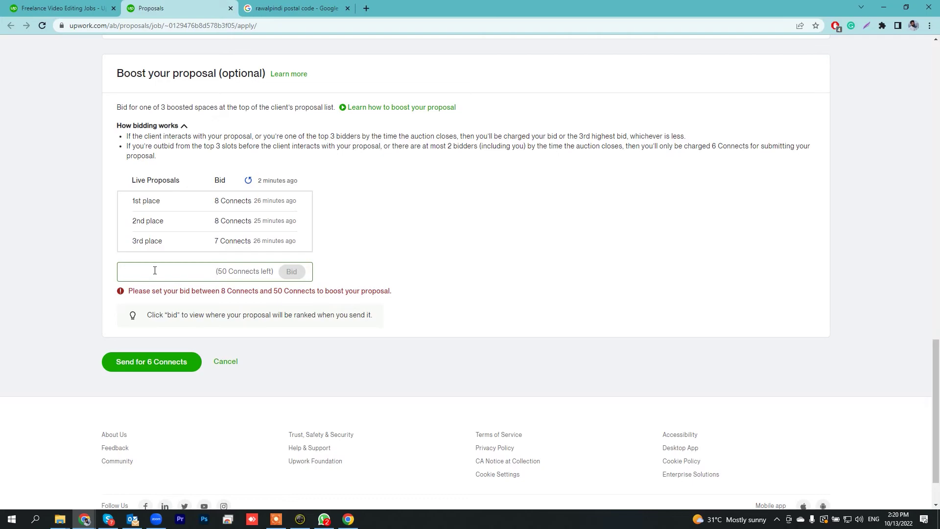
type("9")
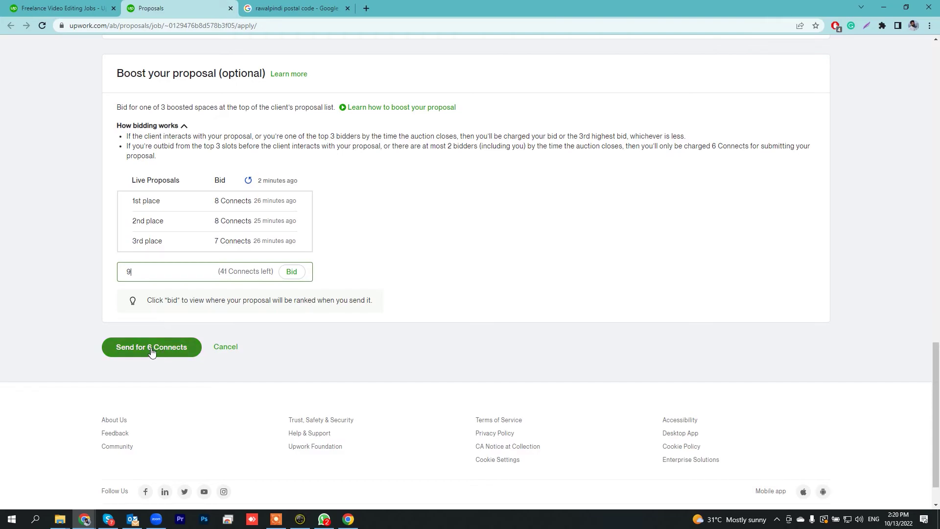
left_click(179, 353)
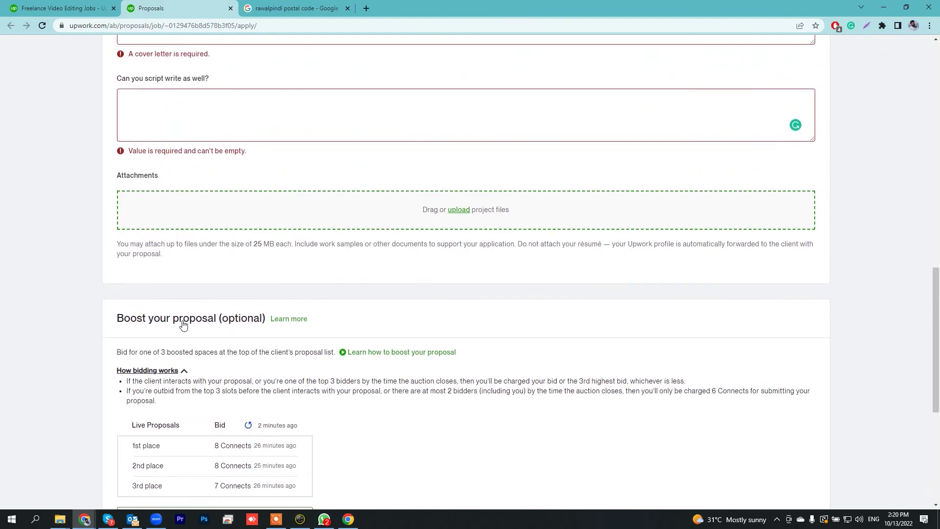
scroll(183, 325, "down", 10)
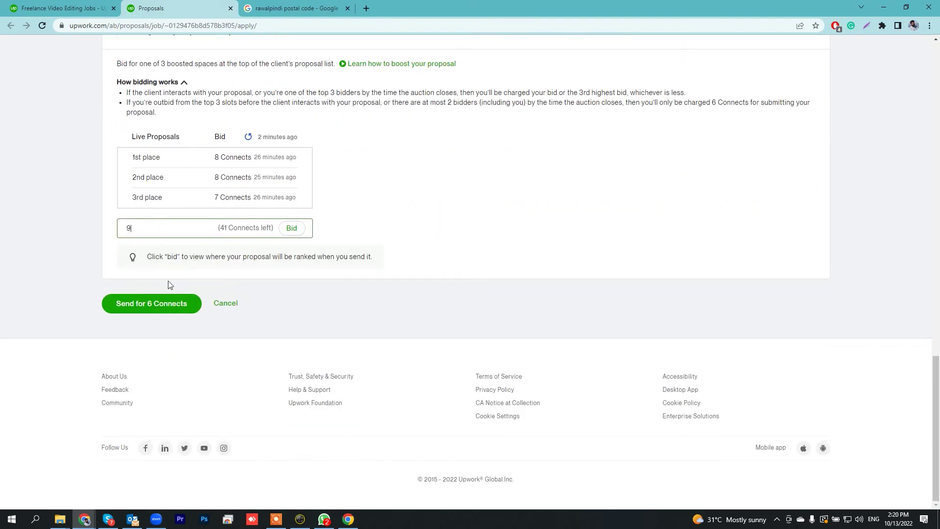
Try once more to send the proposal for 6 Connects.
left_click(178, 308)
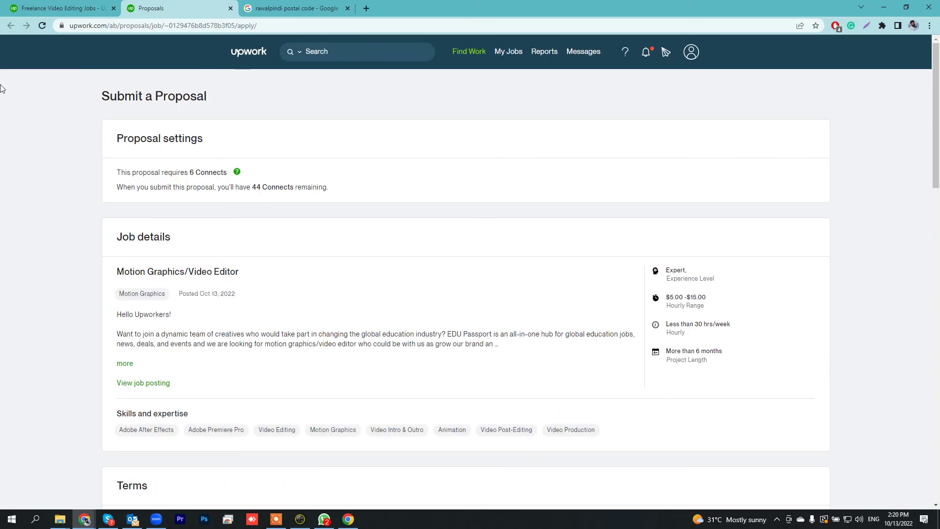
scroll(254, 221, "down", 13)
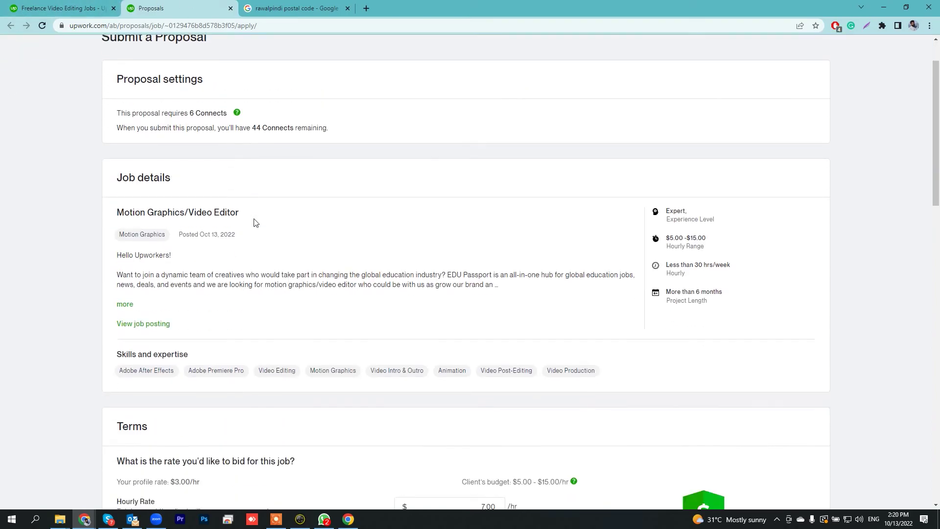
scroll(245, 205, "up", 13)
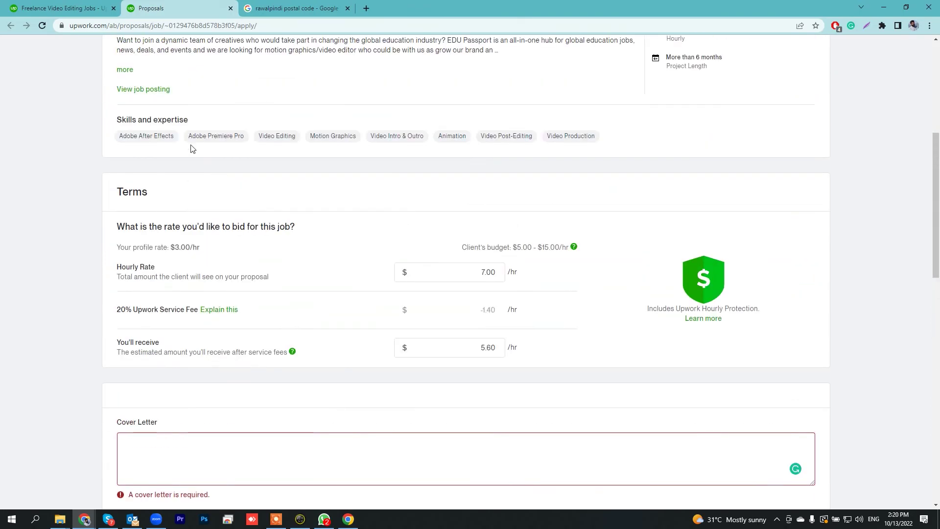
Return to the 'video editing' search results, 9,490 jobs sorted by Newest.
left_click(94, 5)
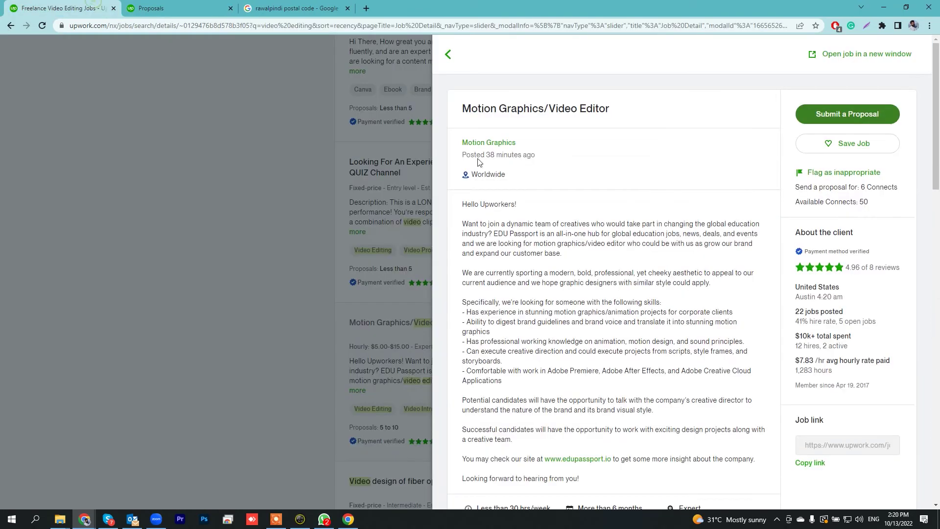
left_click(447, 54)
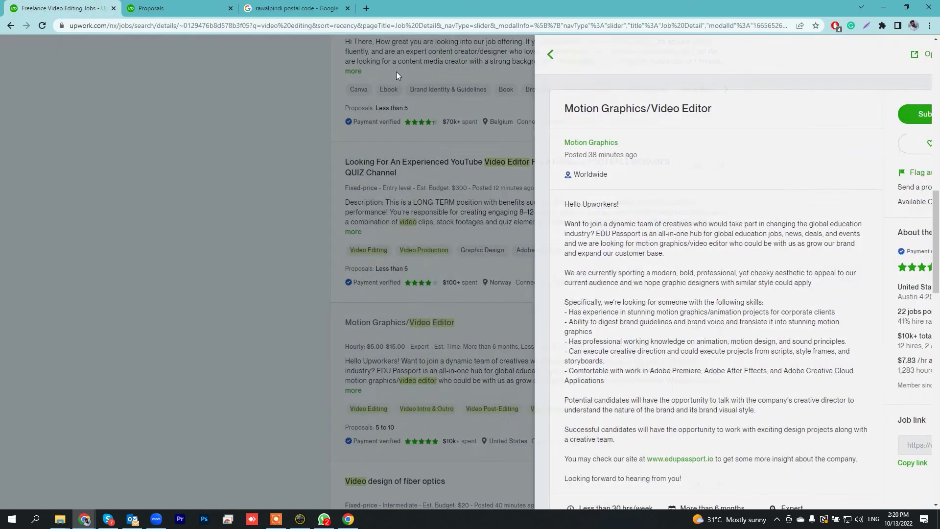
scroll(356, 111, "up", 10)
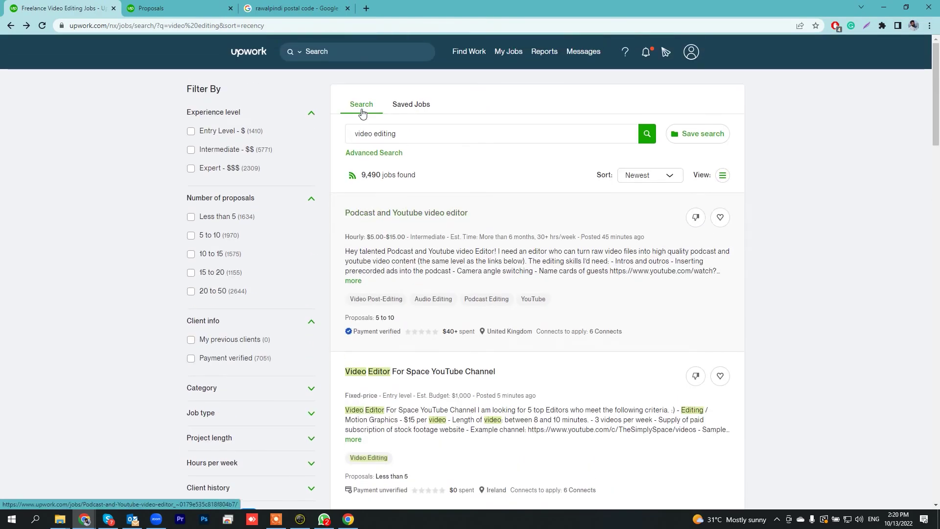
left_click(692, 58)
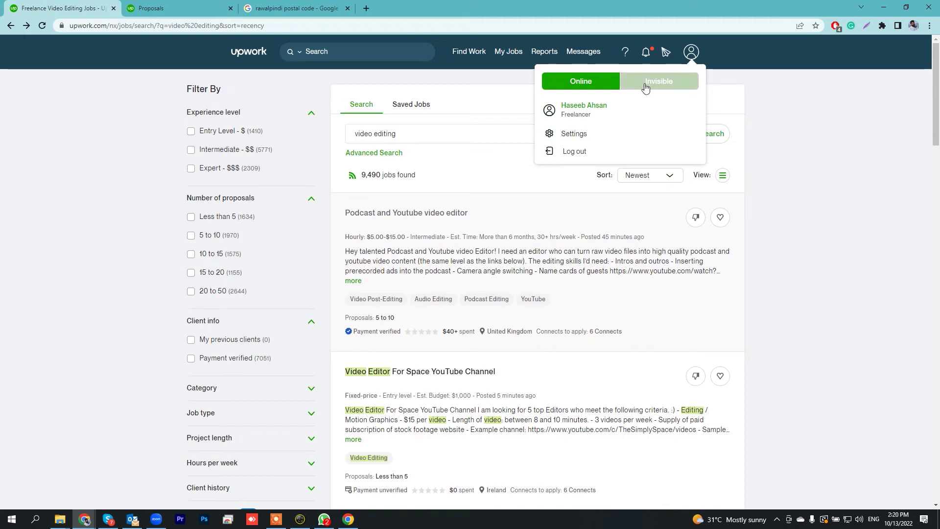
View account Settings, cancel the security question setup, and return to the Find Work home page.
left_click(568, 133)
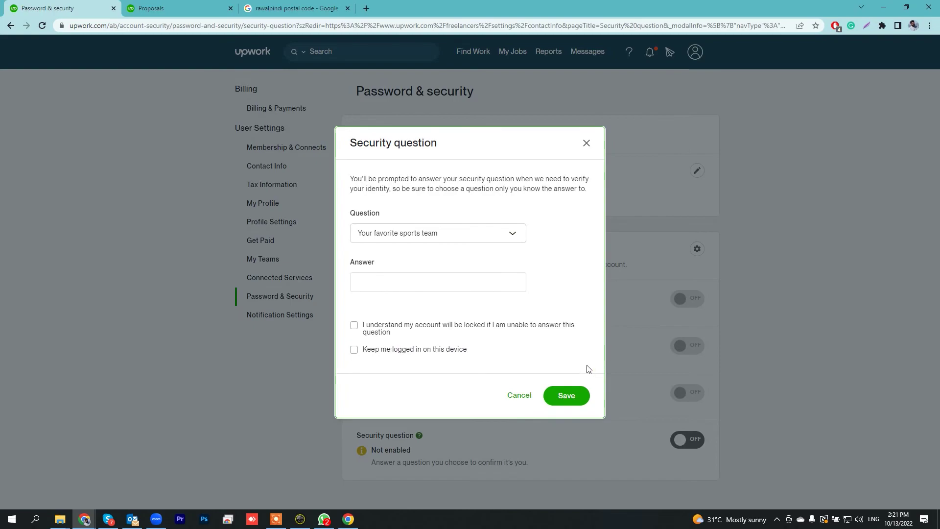
left_click(521, 395)
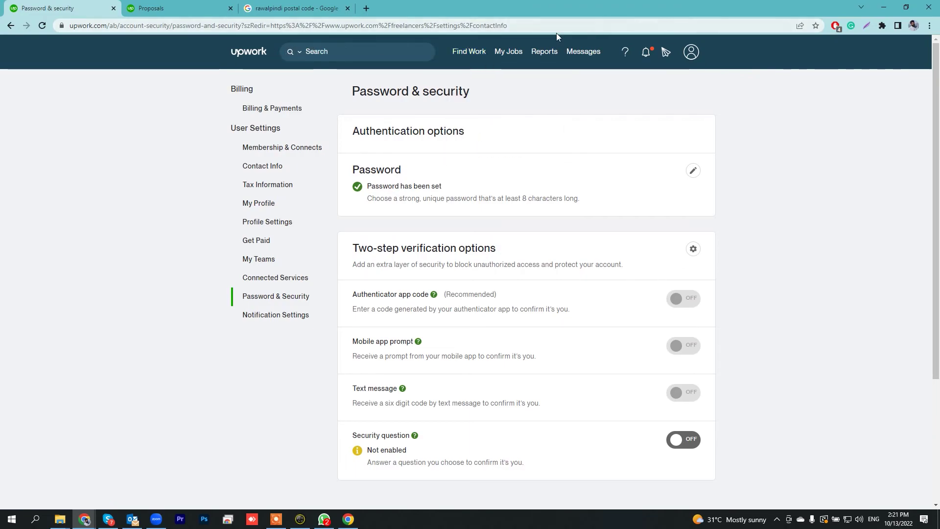
left_click(254, 54)
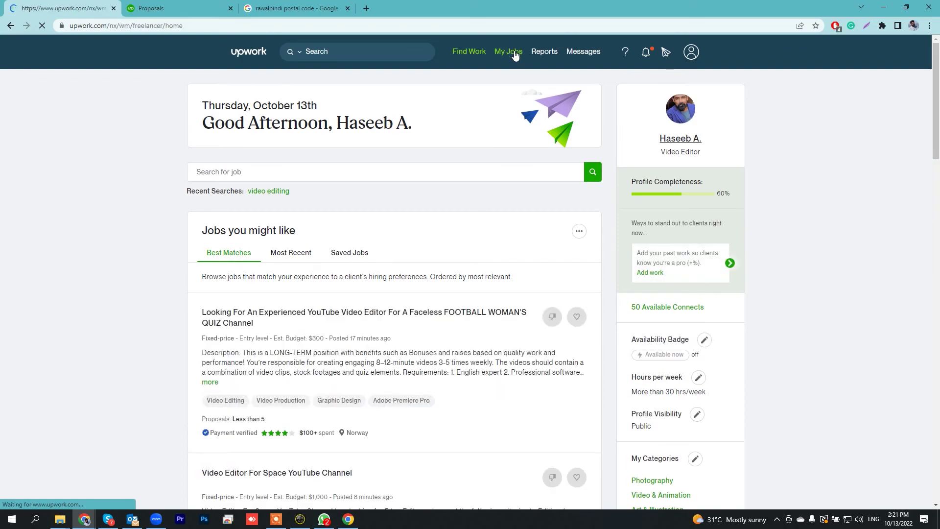
Check My Jobs with no active contracts, Reports, and the empty Messages inbox, then return to Find Work.
left_click(514, 56)
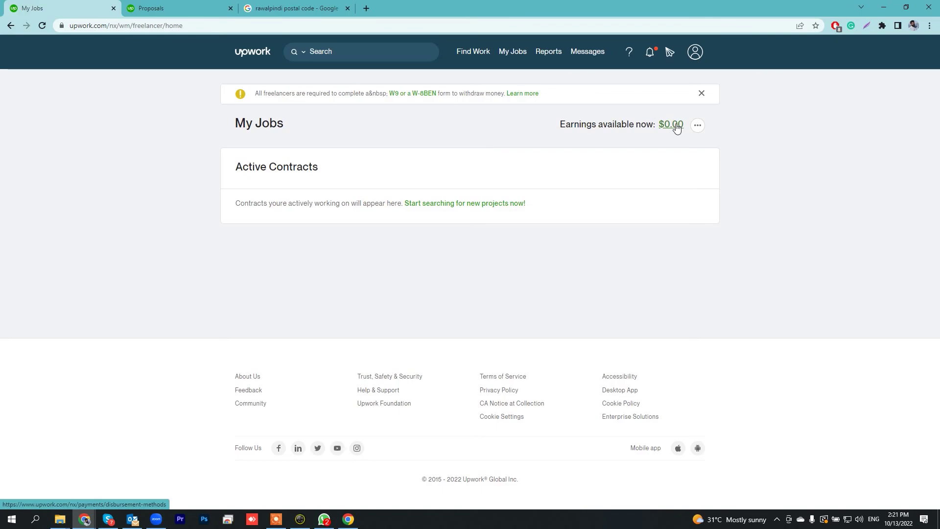
mouse_move(544, 57)
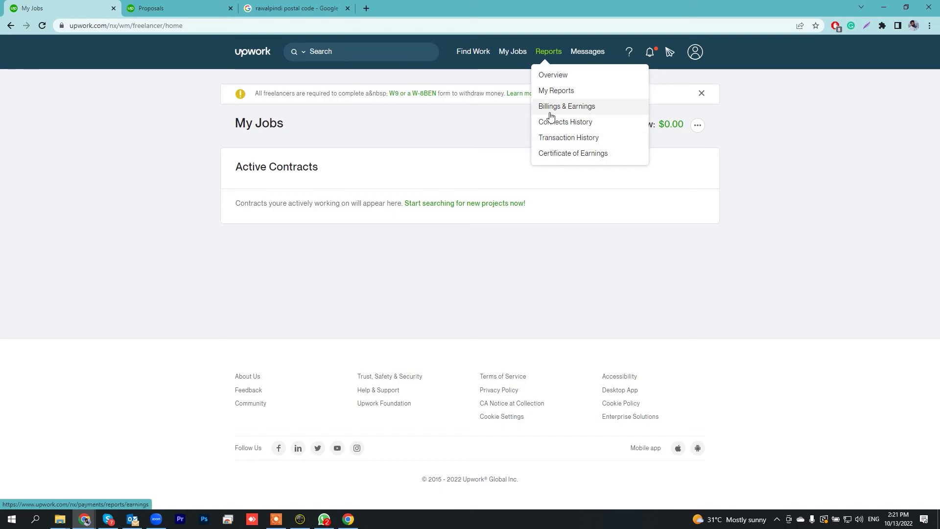
left_click(591, 53)
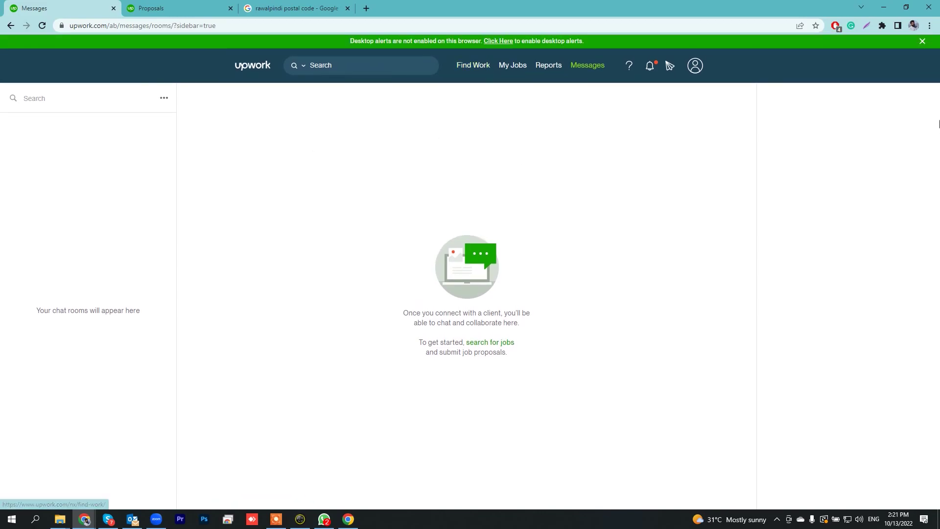
left_click(923, 42)
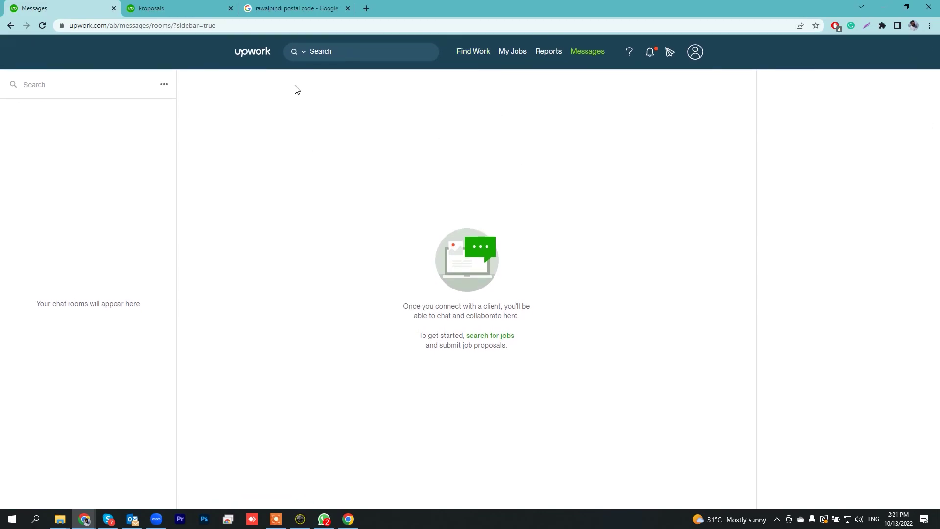
left_click(263, 61)
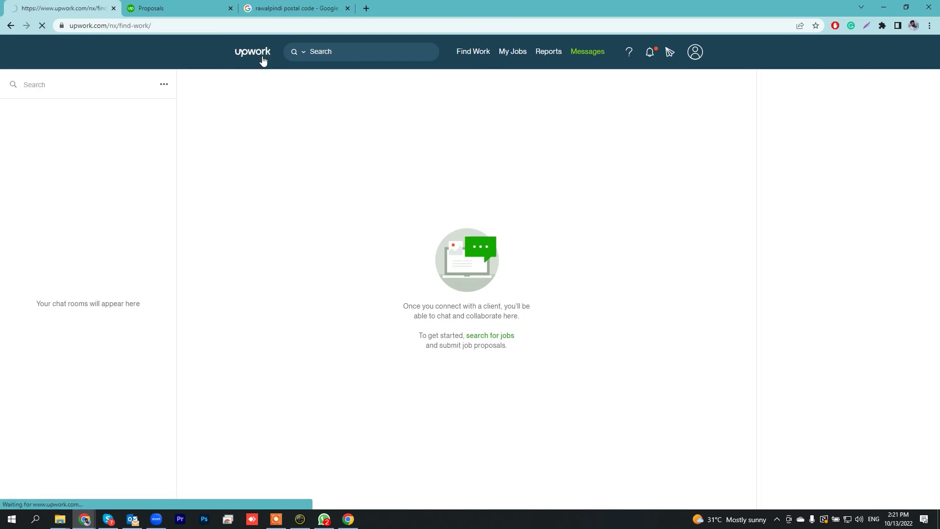